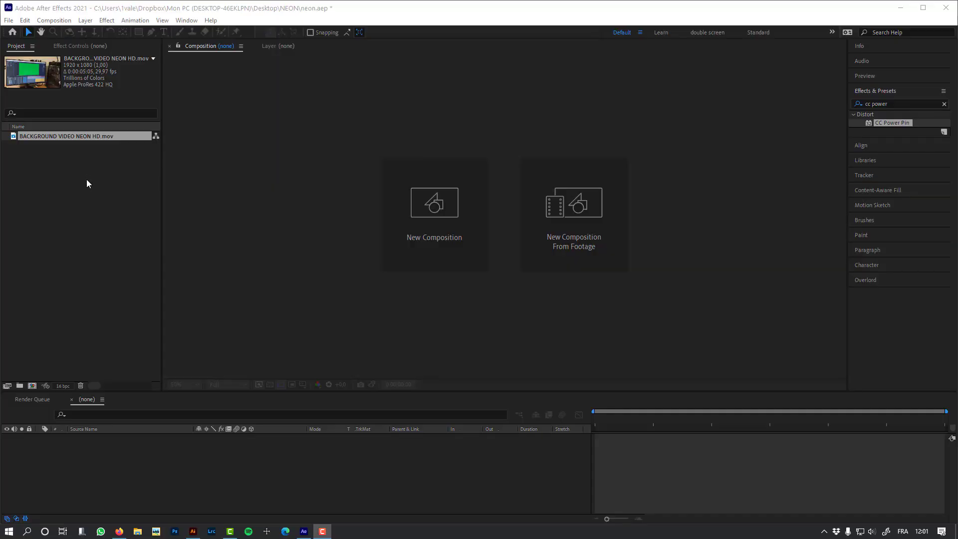
Step: Create a composition from the BACKGROUND VIDEO NEON HD.mov footage
{"action": "left_click", "coordinate": [86, 179]}
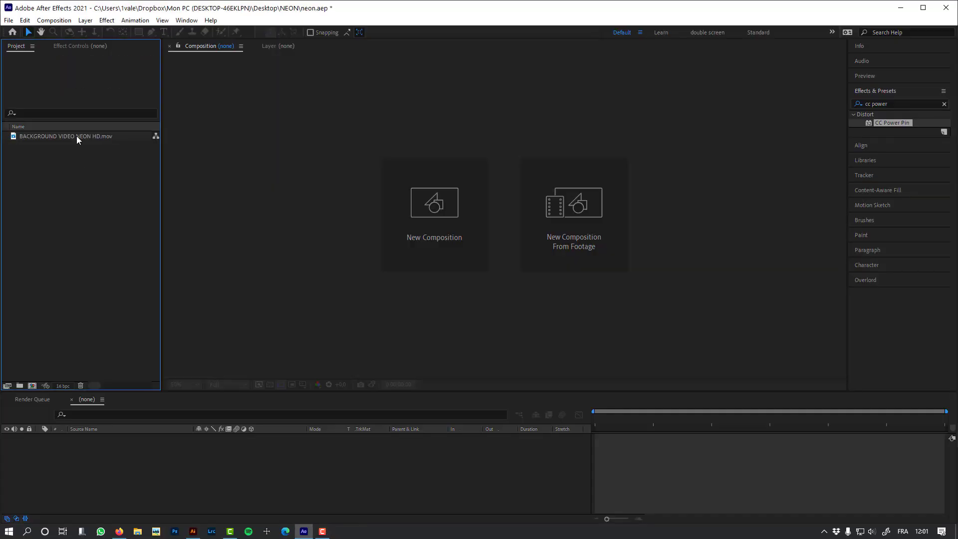
{"action": "left_click", "coordinate": [46, 137]}
{"action": "left_click_drag", "start_coordinate": [47, 137], "coordinate": [100, 456]}
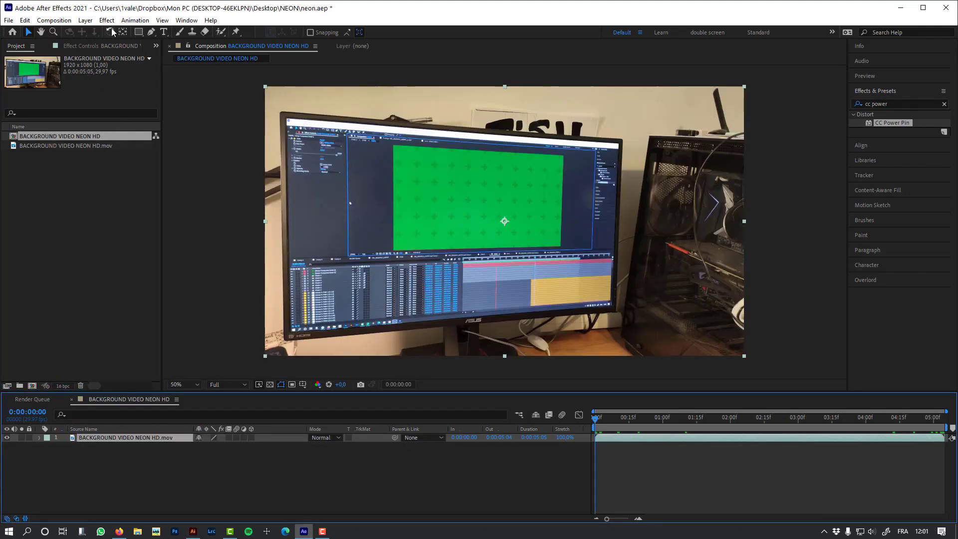
Step: Apply Track in Boris FX Mocha to the BACKGROUND VIDEO NEON HD.mov layer and launch Mocha AE
{"action": "left_click", "coordinate": [136, 20]}
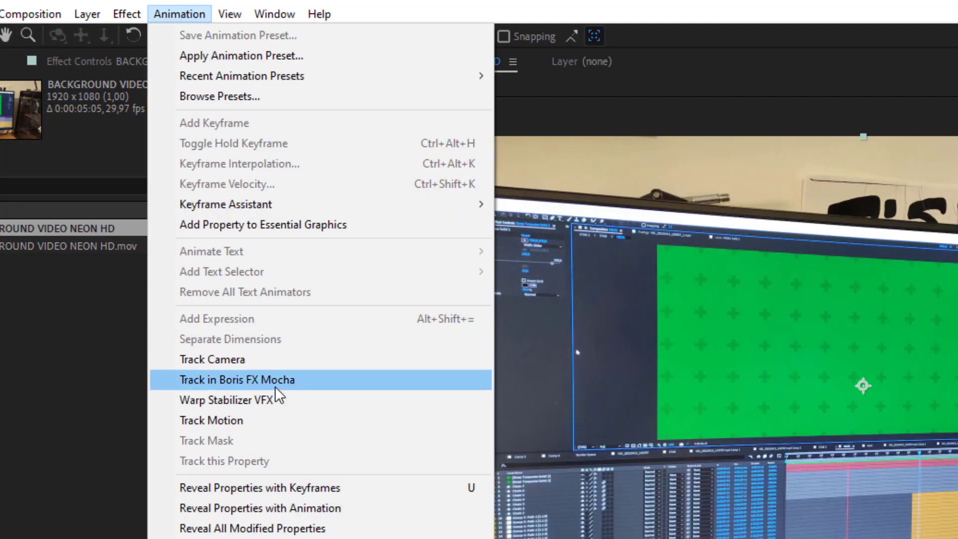
{"action": "left_click", "coordinate": [187, 223]}
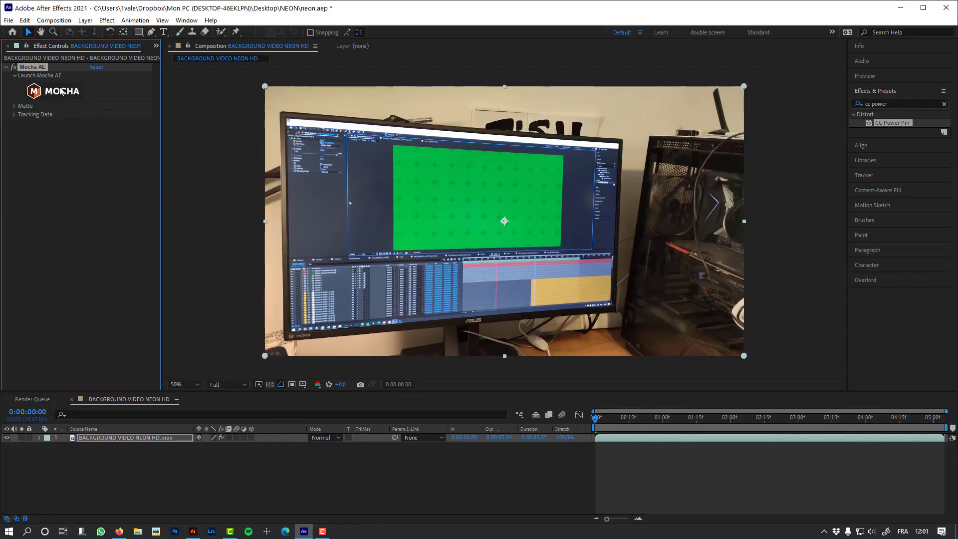
{"action": "left_click", "coordinate": [60, 91]}
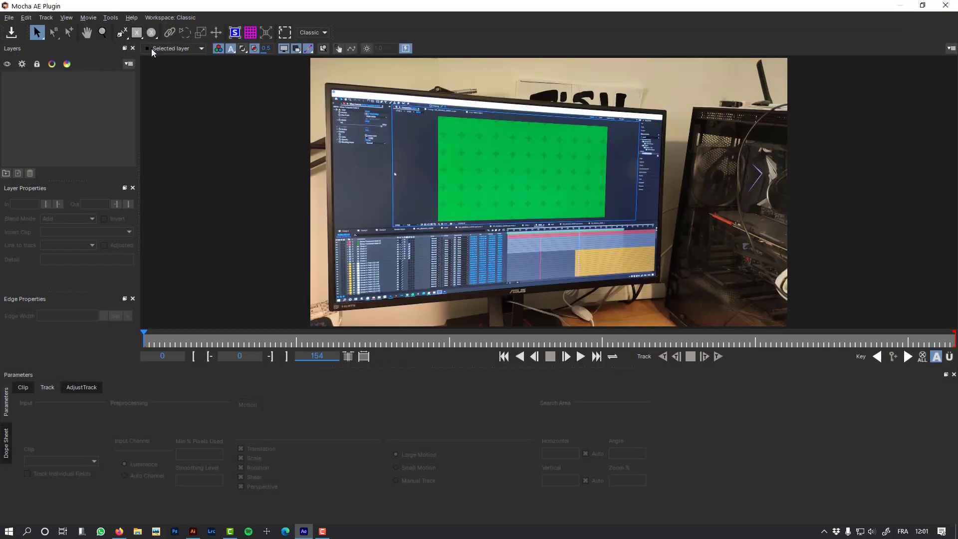
Step: Draw a four-point X-Spline over most of the green screen on the monitor and sharpen all four of its corners
{"action": "left_click", "coordinate": [121, 33]}
{"action": "left_click", "coordinate": [440, 129]}
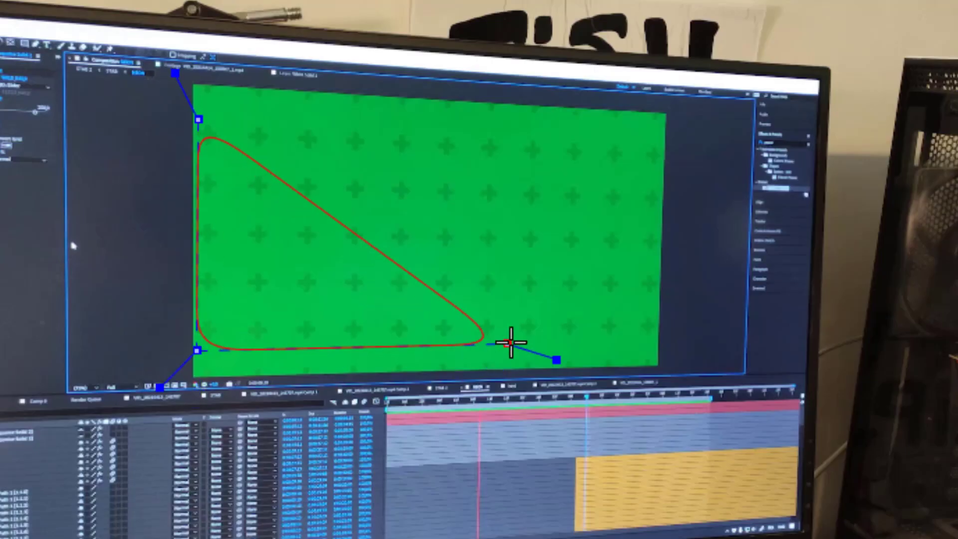
{"action": "left_click", "coordinate": [499, 341]}
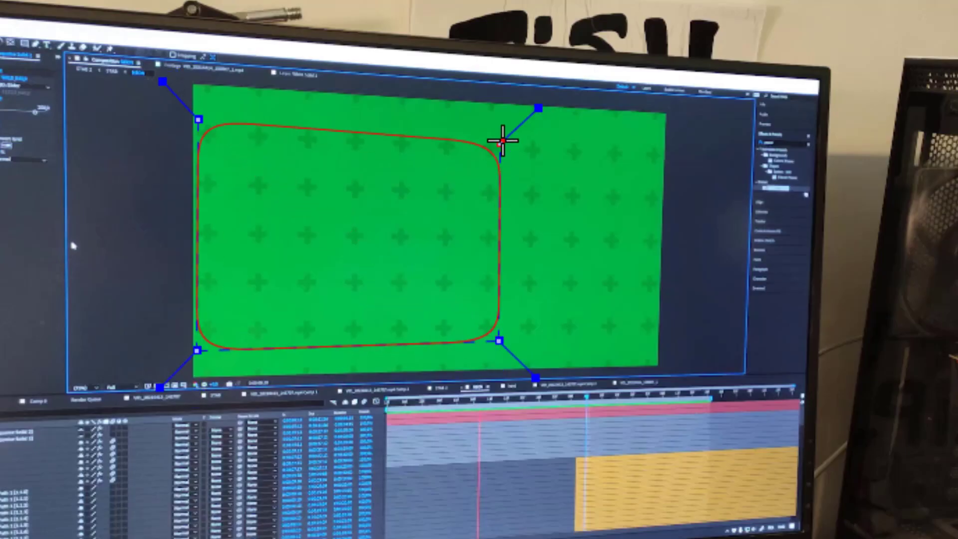
{"action": "left_click", "coordinate": [502, 135]}
{"action": "right_click", "coordinate": [503, 135]}
{"action": "left_click_drag", "start_coordinate": [534, 103], "coordinate": [595, 48]}
{"action": "left_click_drag", "start_coordinate": [163, 82], "coordinate": [115, 36]}
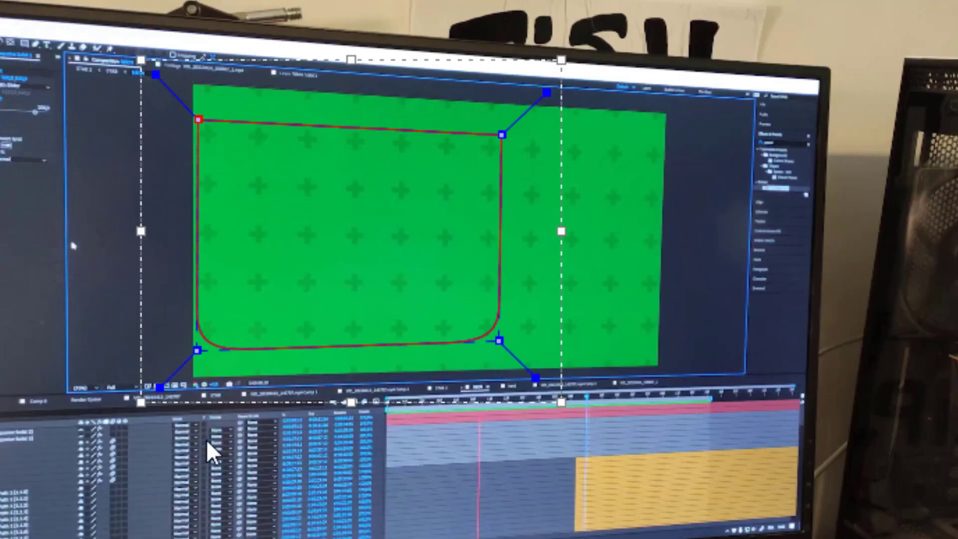
{"action": "left_click_drag", "start_coordinate": [159, 388], "coordinate": [112, 430]}
{"action": "left_click_drag", "start_coordinate": [537, 381], "coordinate": [601, 435]}
{"action": "left_click_drag", "start_coordinate": [202, 355], "coordinate": [197, 342]}
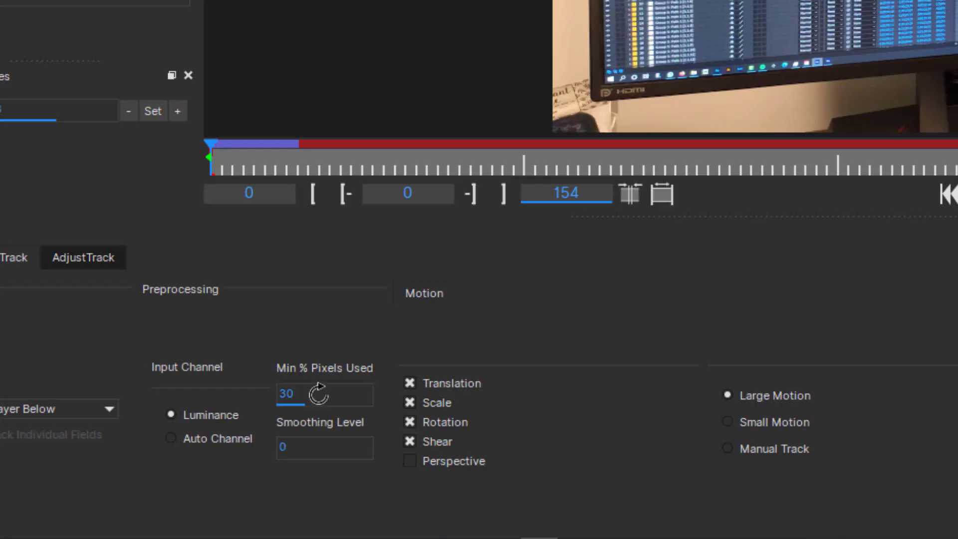
Step: Track the layer forward through the clip using 30 for Min % Pixels Used
{"action": "left_click", "coordinate": [318, 386]}
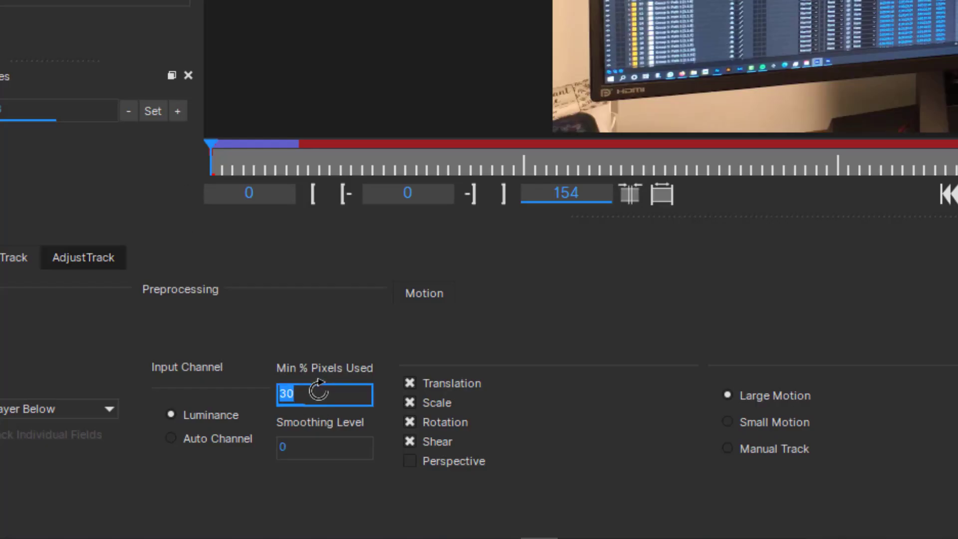
{"action": "left_click", "coordinate": [720, 356]}
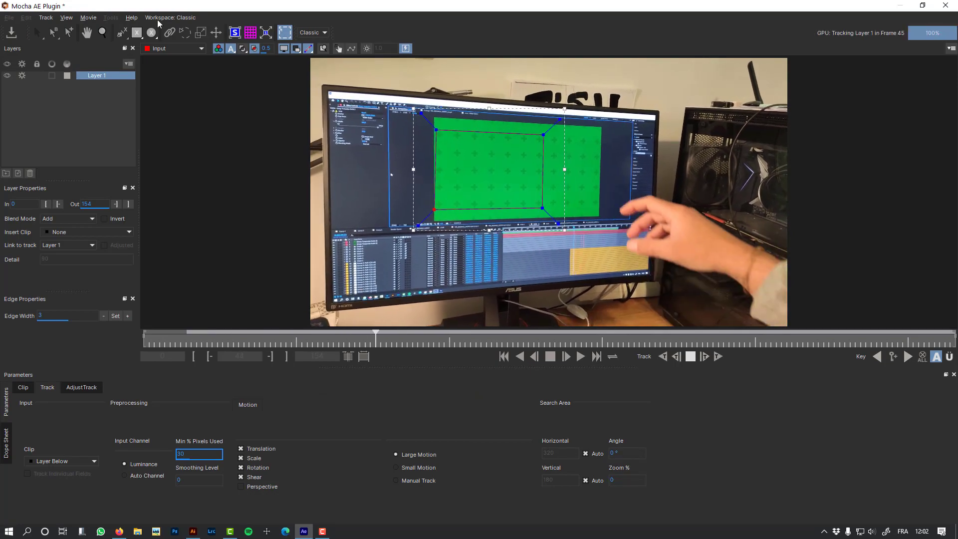
Step: Turn on the Stabilize view, show the planar surface fitted to the full frame, and close Mocha
{"action": "left_click", "coordinate": [66, 18]}
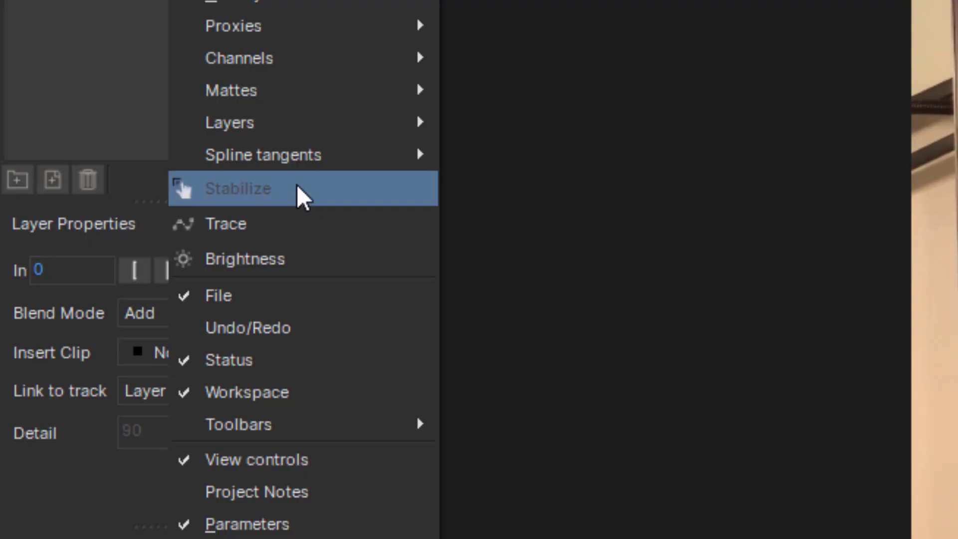
{"action": "left_click", "coordinate": [296, 188]}
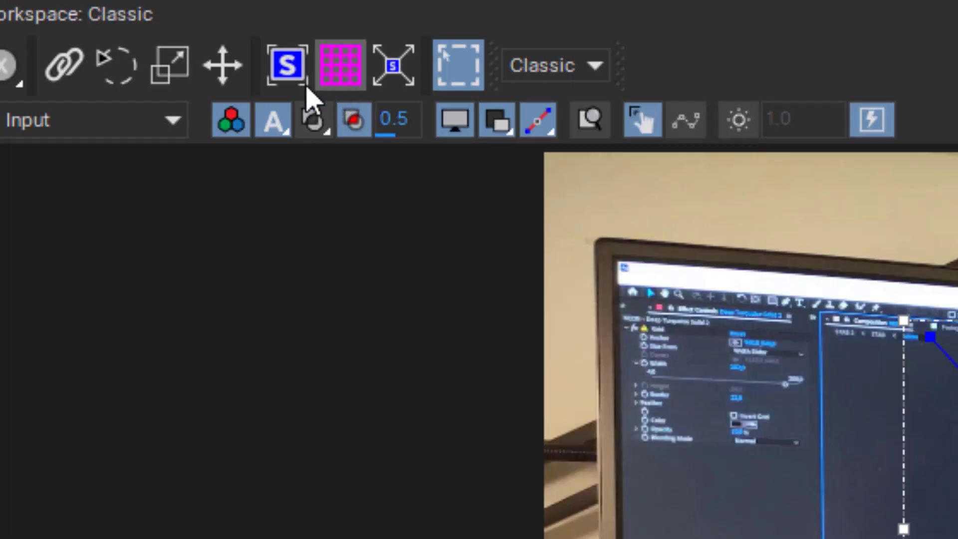
{"action": "left_click", "coordinate": [280, 75]}
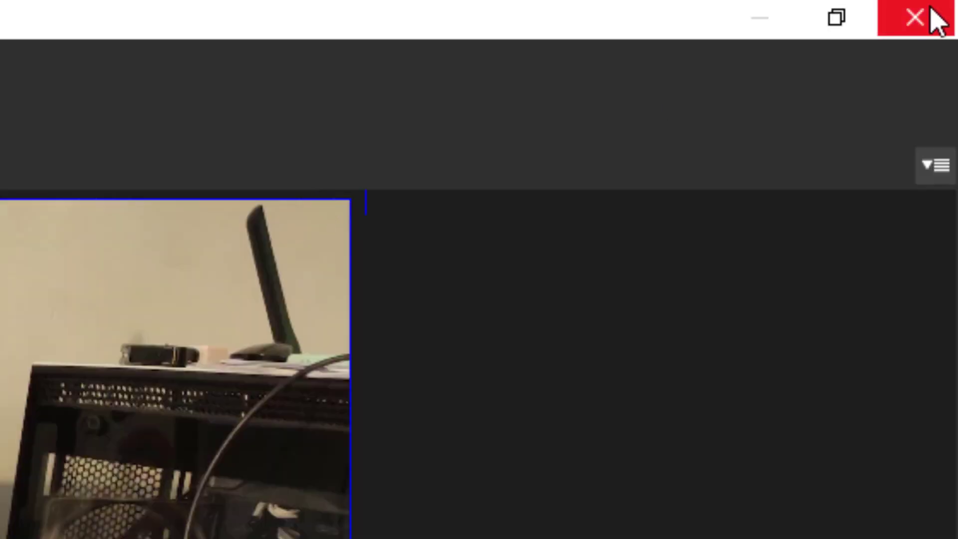
{"action": "left_click", "coordinate": [932, 7]}
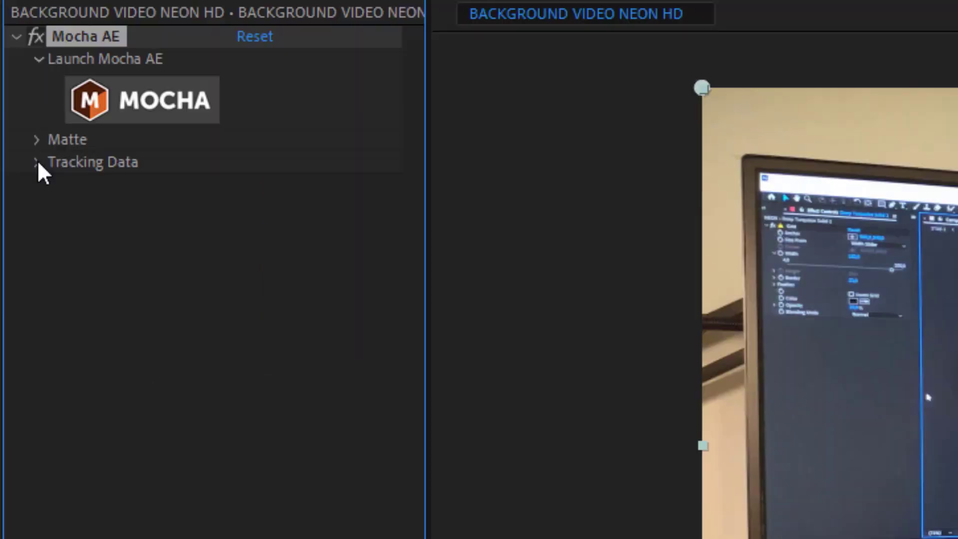
Step: Create Mocha AE tracking data from Layer 1 and turn on Invert for it
{"action": "left_click", "coordinate": [38, 161]}
{"action": "left_click", "coordinate": [317, 187]}
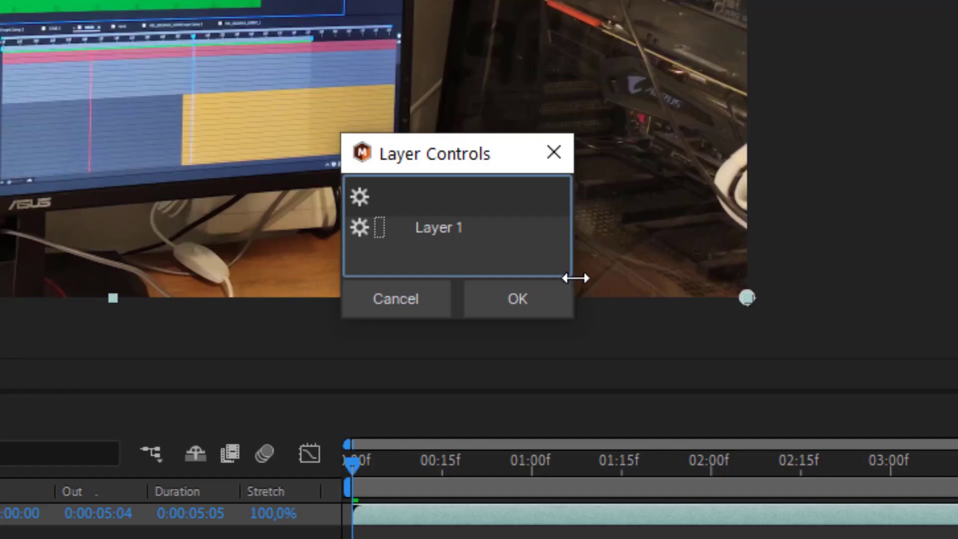
{"action": "left_click", "coordinate": [467, 224]}
{"action": "left_click", "coordinate": [491, 297]}
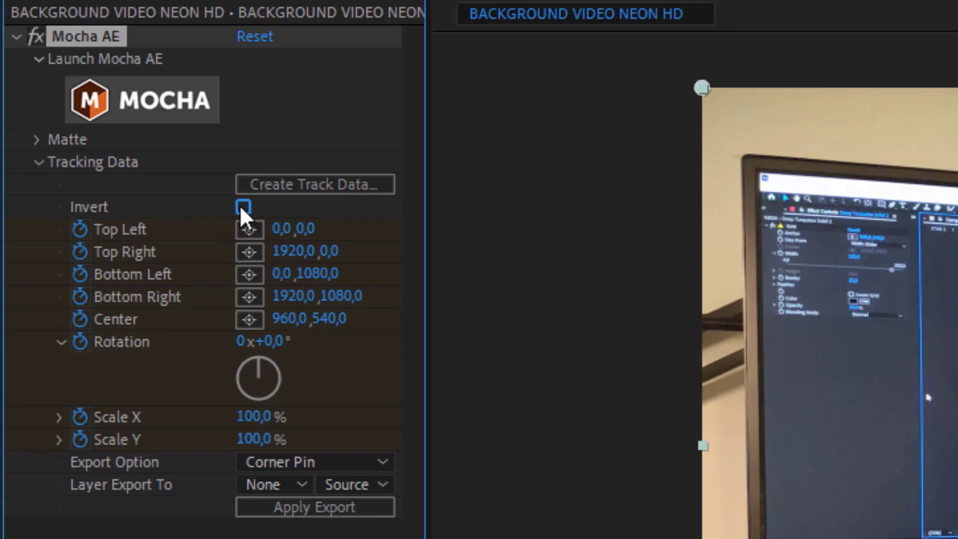
{"action": "left_click", "coordinate": [243, 207]}
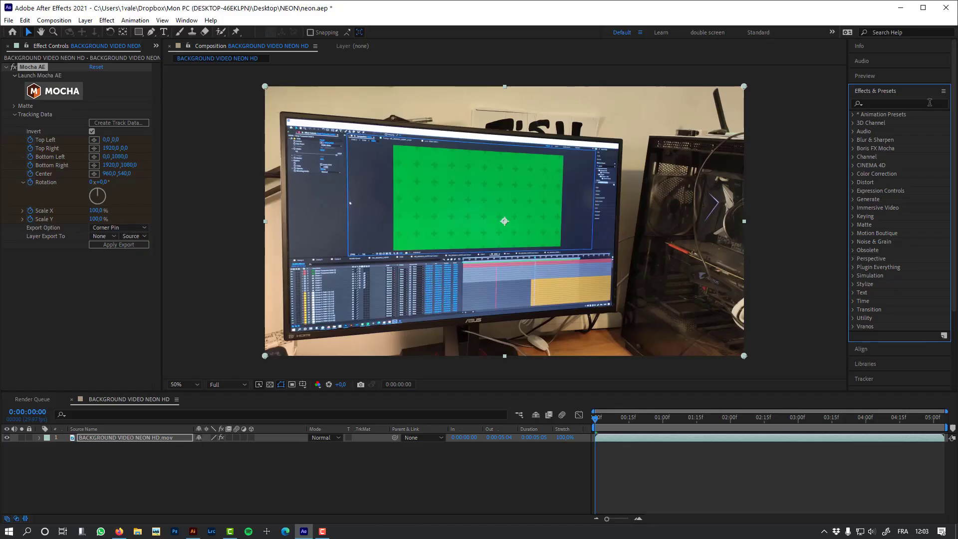
Step: Find the CC Power Pin effect and add it to the footage layer below Mocha AE
{"action": "left_click", "coordinate": [930, 103]}
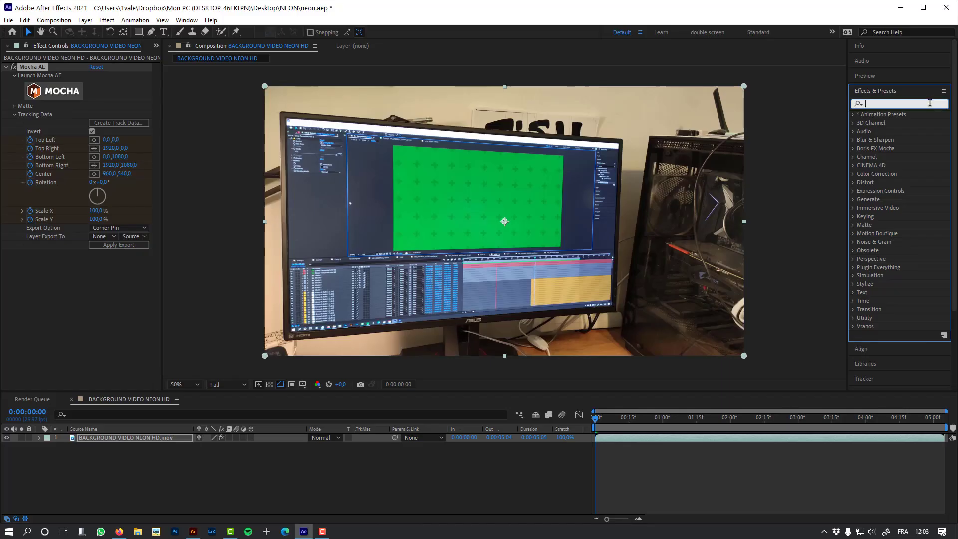
{"action": "type", "text": "cc po"}
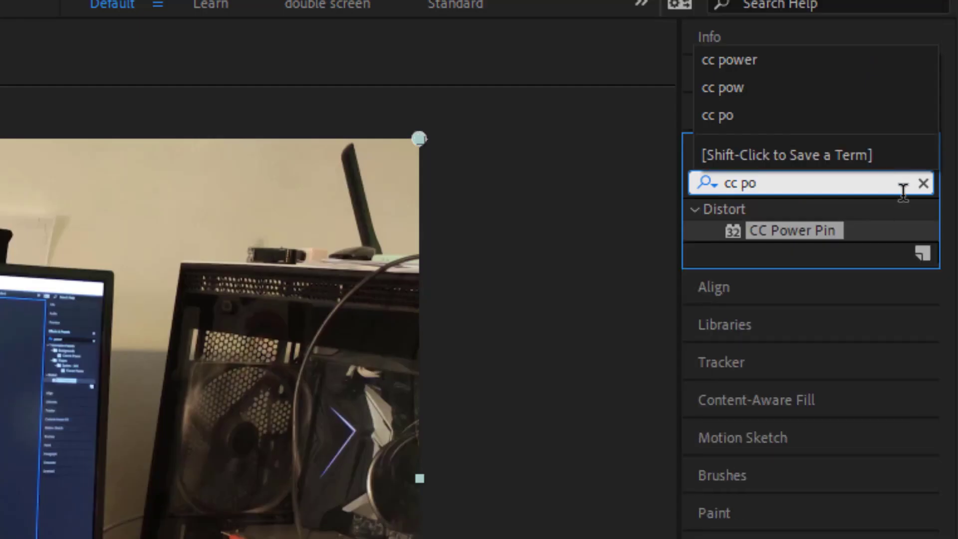
{"action": "left_click", "coordinate": [791, 232]}
{"action": "left_click", "coordinate": [793, 230]}
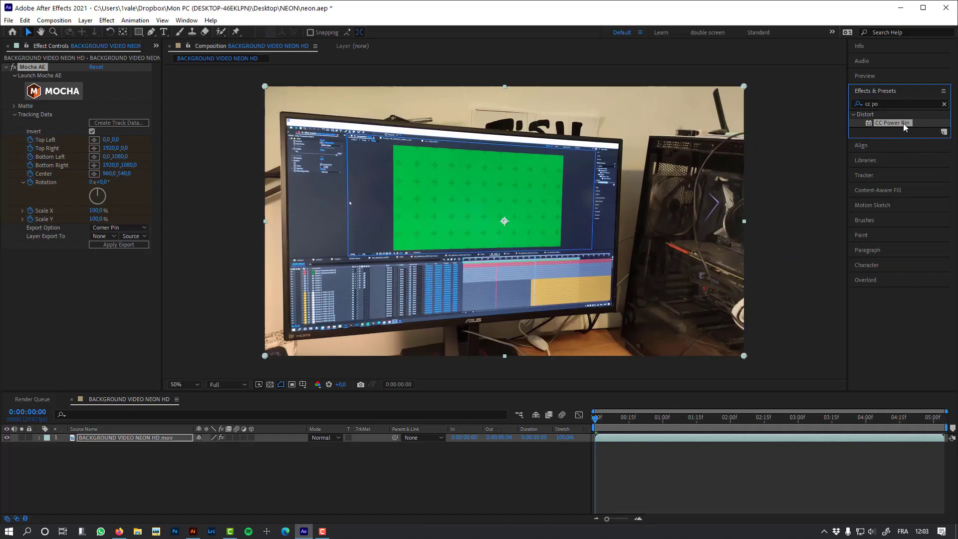
{"action": "left_click_drag", "start_coordinate": [820, 231], "coordinate": [2, 341]}
{"action": "left_click_drag", "start_coordinate": [89, 326], "coordinate": [95, 323]}
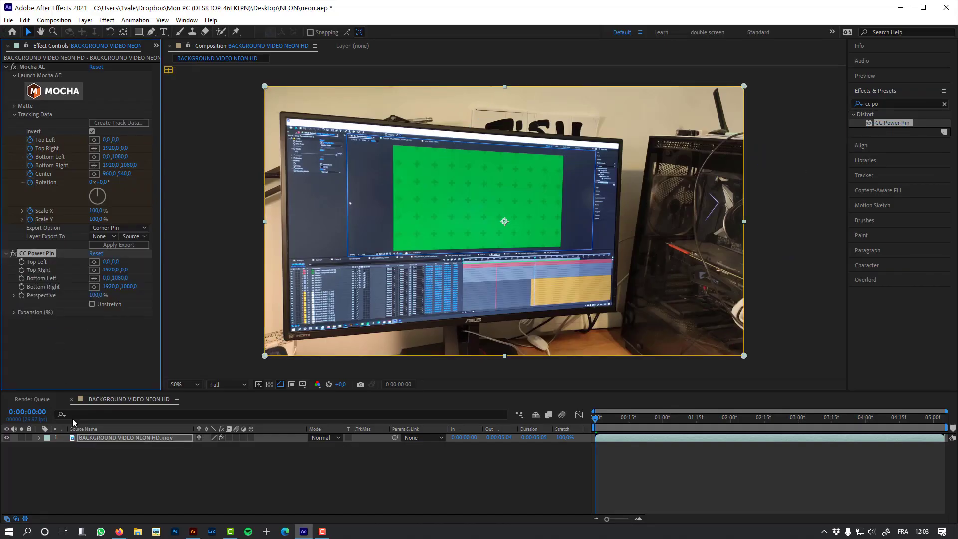
Step: Pick-whip the Top Left, Top Right, Bottom Left and Bottom Right corners of CC Power Pin to the matching Mocha AE tracking data corners
{"action": "left_click", "coordinate": [40, 437]}
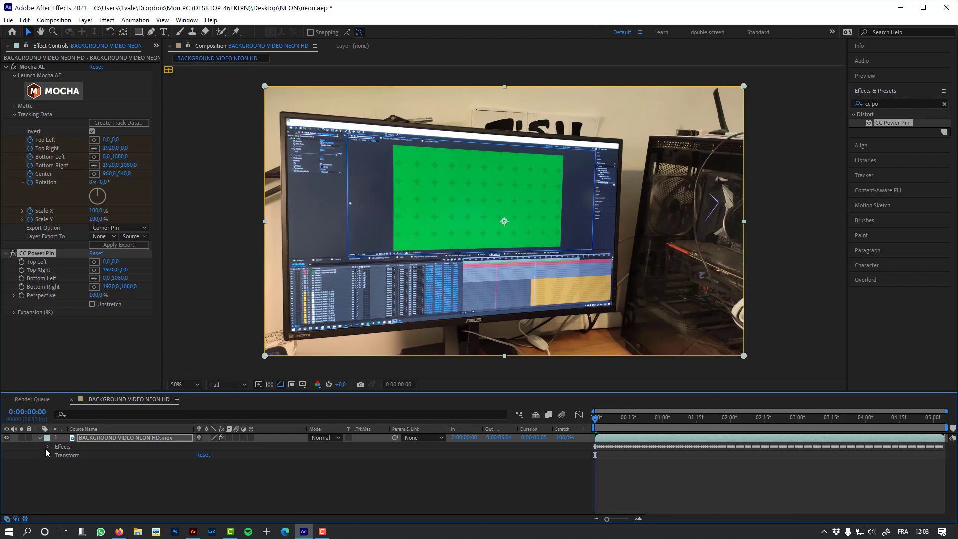
{"action": "left_click", "coordinate": [48, 446]}
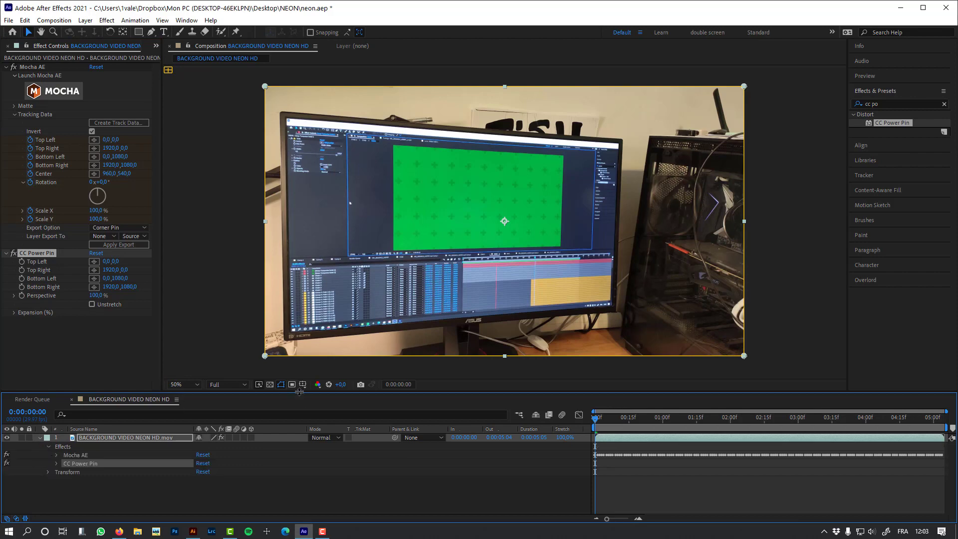
{"action": "left_click_drag", "start_coordinate": [299, 392], "coordinate": [300, 179]}
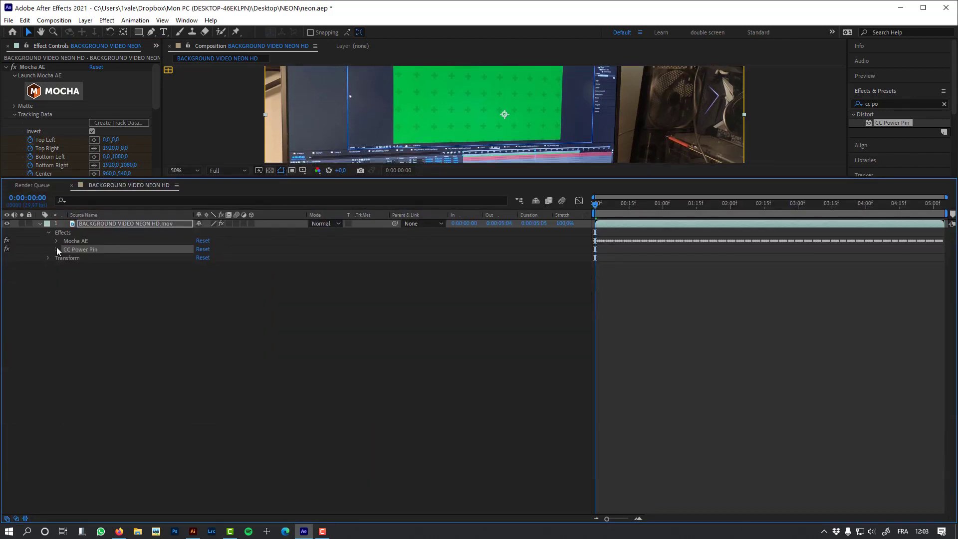
{"action": "left_click", "coordinate": [56, 250]}
{"action": "left_click", "coordinate": [57, 242]}
{"action": "left_click", "coordinate": [65, 258]}
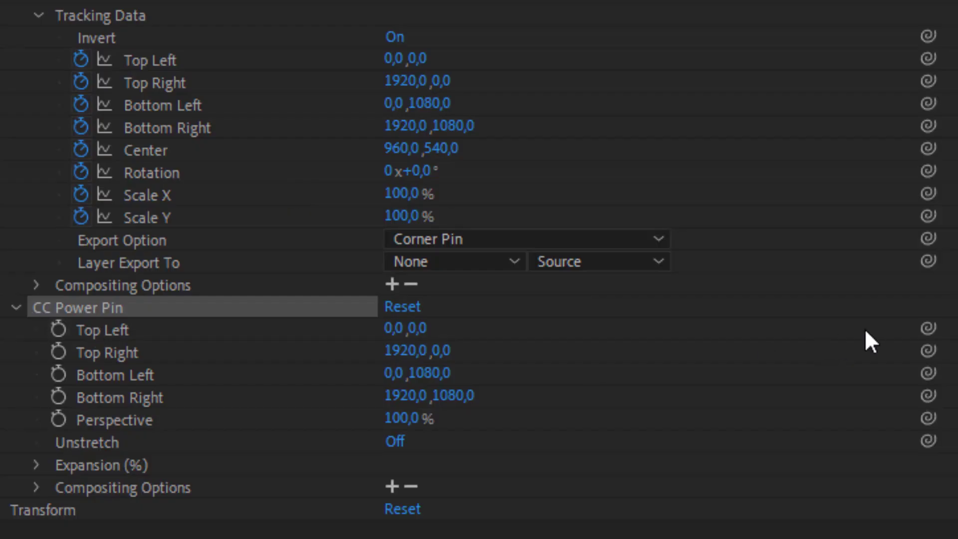
{"action": "left_click_drag", "start_coordinate": [929, 328], "coordinate": [150, 60]}
{"action": "left_click_drag", "start_coordinate": [929, 373], "coordinate": [163, 105]}
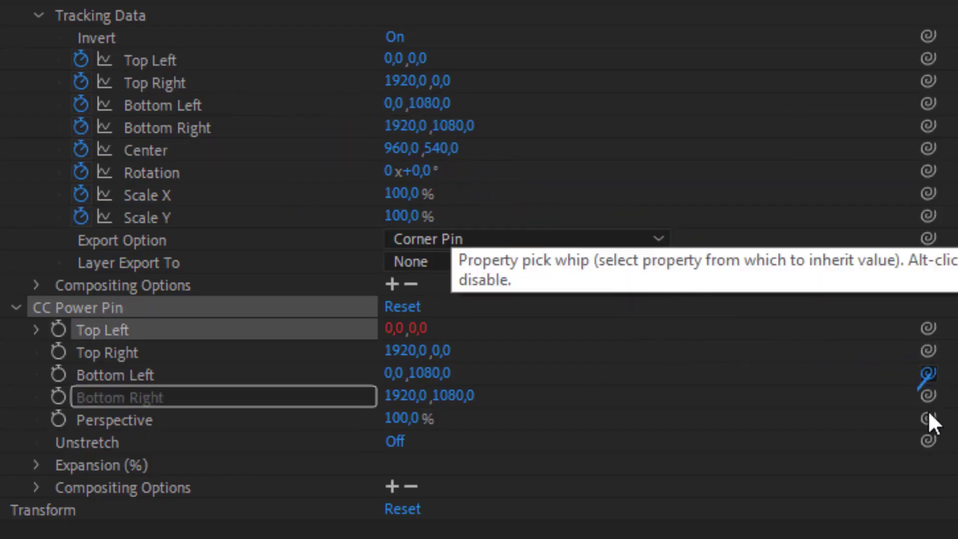
{"action": "left_click_drag", "start_coordinate": [928, 351], "coordinate": [255, 88]}
{"action": "left_click_drag", "start_coordinate": [928, 373], "coordinate": [221, 113]}
{"action": "left_click_drag", "start_coordinate": [929, 395], "coordinate": [221, 128]}
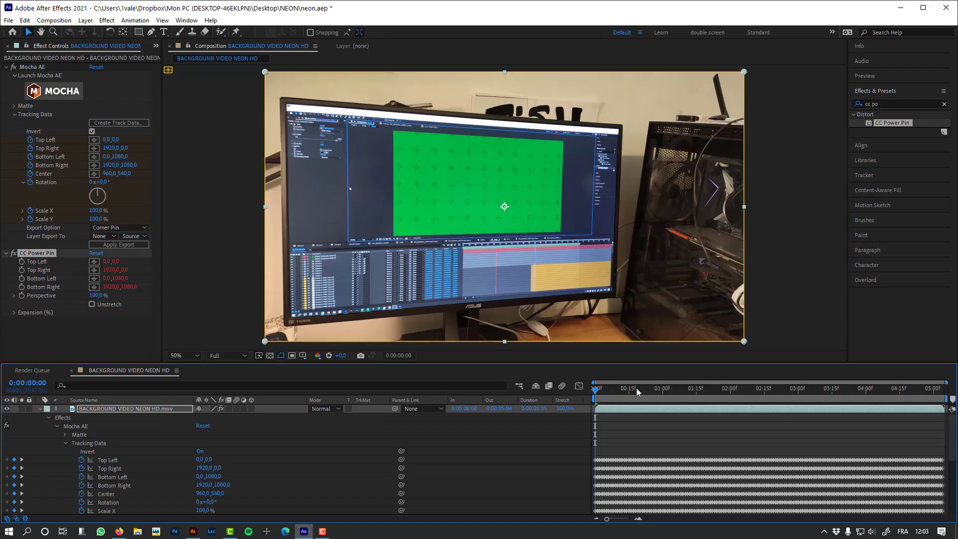
Step: Play back the clip to check the stabilization, and collapse the footage layer's properties in the timeline
{"action": "key", "text": "space"}
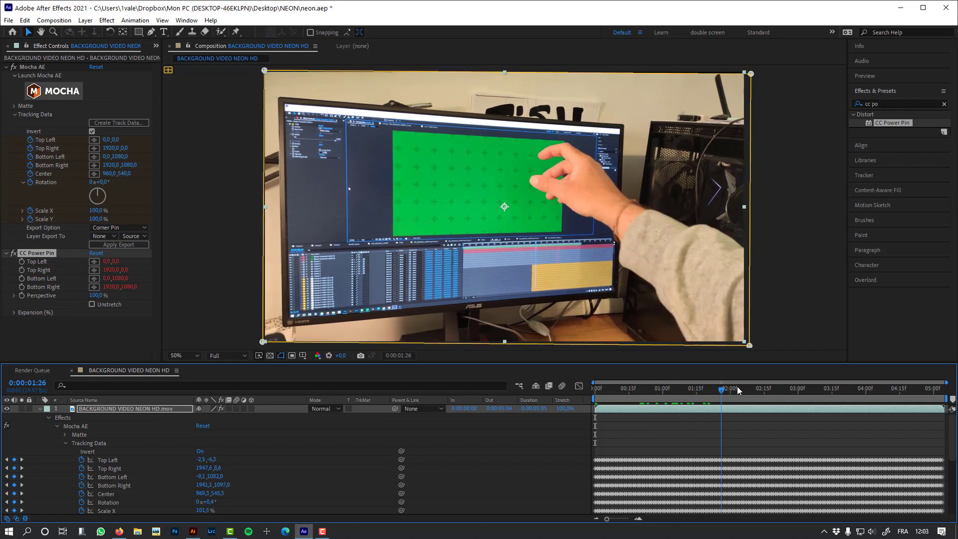
{"action": "key", "text": "space"}
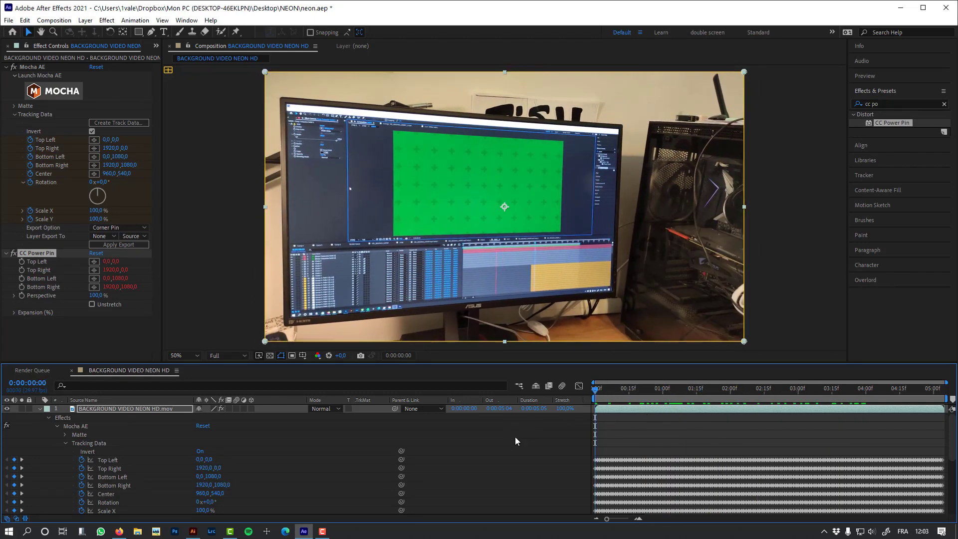
{"action": "left_click", "coordinate": [515, 437]}
{"action": "left_click", "coordinate": [40, 408]}
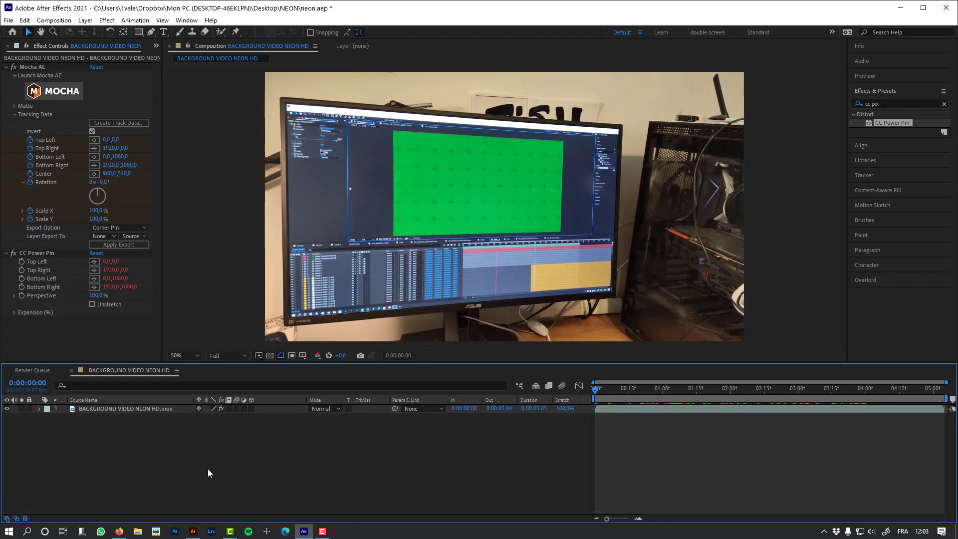
Step: Rename the composition as STAB BACKGROUND VIDEO in its composition settings
{"action": "key", "text": "ctrl+k"}
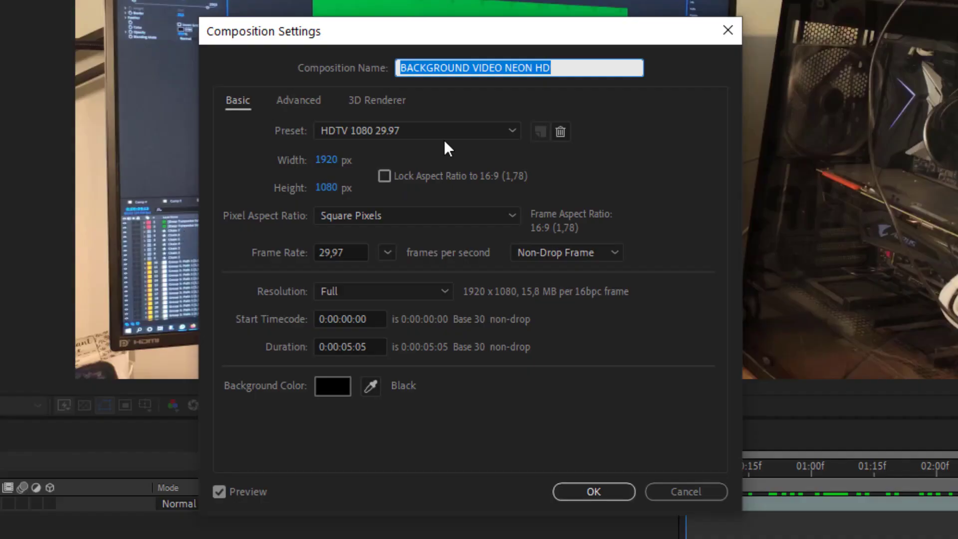
{"action": "left_click_drag", "start_coordinate": [503, 68], "coordinate": [538, 69]}
{"action": "type", "text": "STAB"}
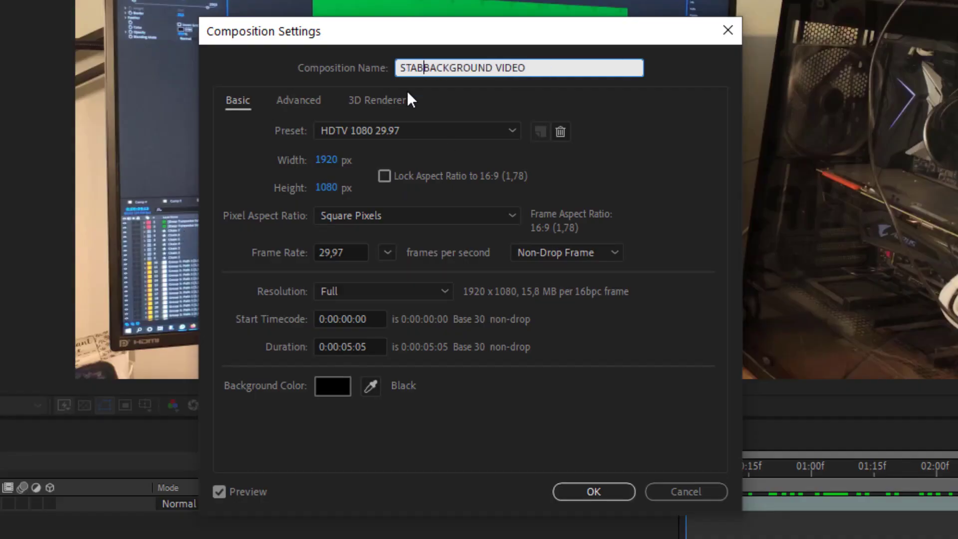
{"action": "key", "text": "Return"}
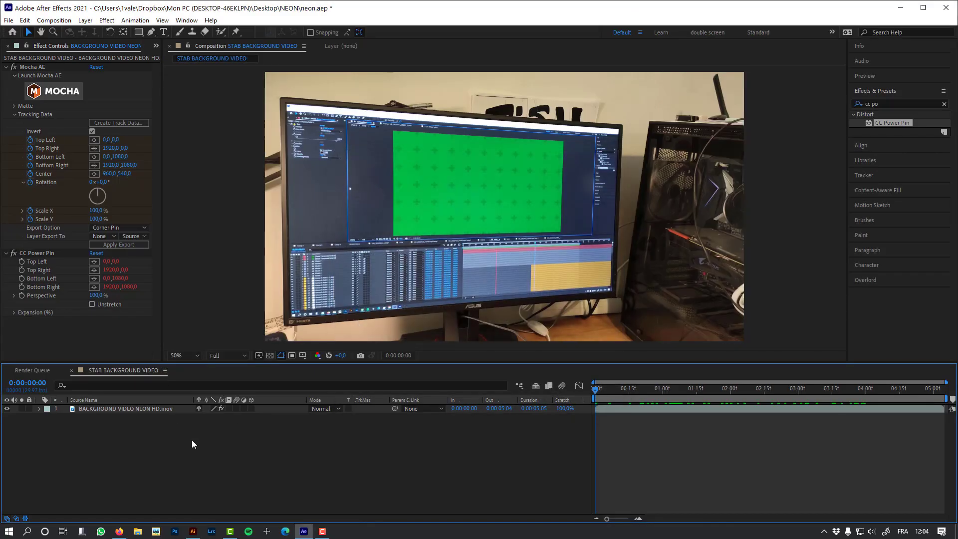
Step: Create a single new composition from STAB BACKGROUND VIDEO and BACKGROUND VIDEO NEON HD.mov, using the footage's dimensions
{"action": "left_click", "coordinate": [156, 45]}
{"action": "left_click", "coordinate": [170, 56]}
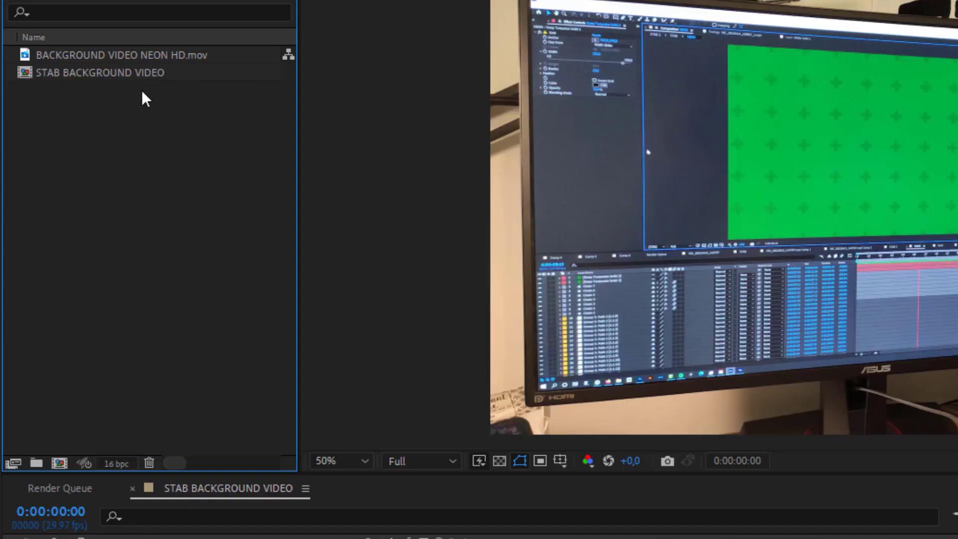
{"action": "left_click_drag", "start_coordinate": [142, 90], "coordinate": [60, 464]}
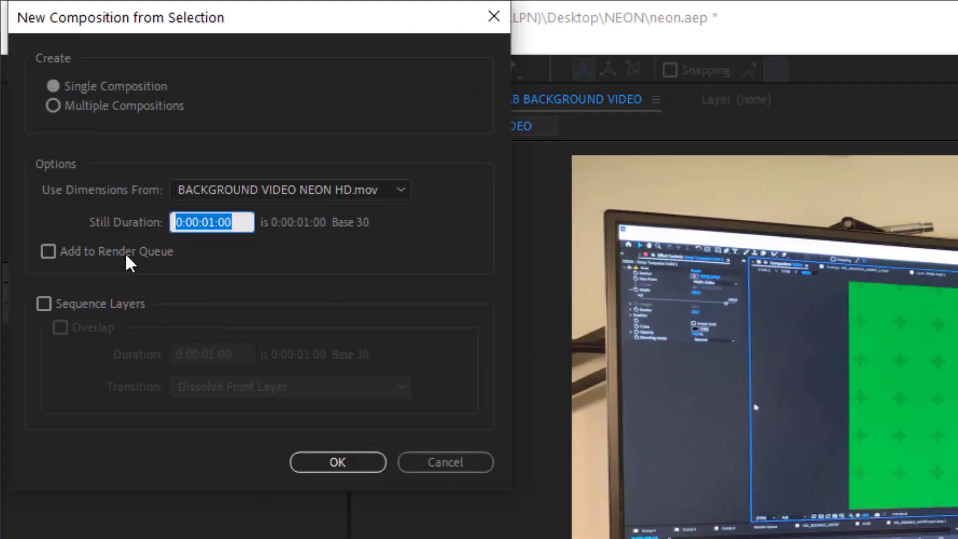
{"action": "left_click", "coordinate": [370, 465]}
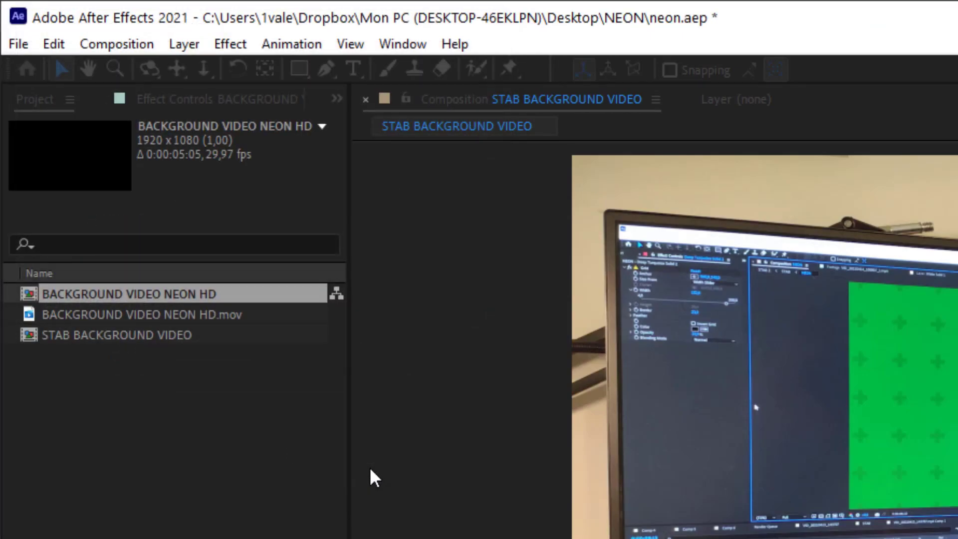
Step: Move the BACKGROUND VIDEO NEON HD.mov layer below the STAB BACKGROUND VIDEO layer in the new composition
{"action": "left_click", "coordinate": [255, 414]}
{"action": "left_click", "coordinate": [256, 320]}
{"action": "left_click_drag", "start_coordinate": [255, 319], "coordinate": [267, 379]}
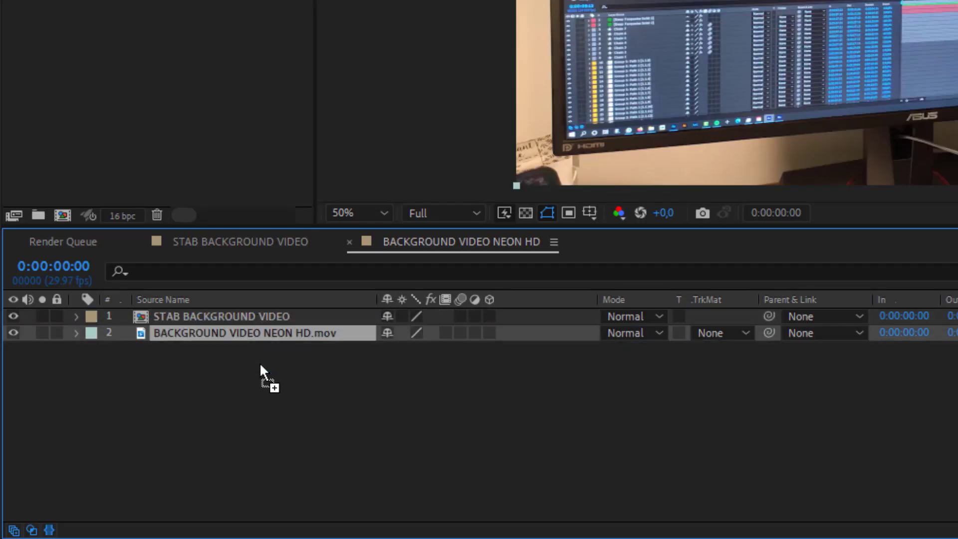
Step: Open the STAB BACKGROUND VIDEO composition and copy the Mocha AE and CC Power Pin effects from its footage layer
{"action": "double_click", "coordinate": [233, 318]}
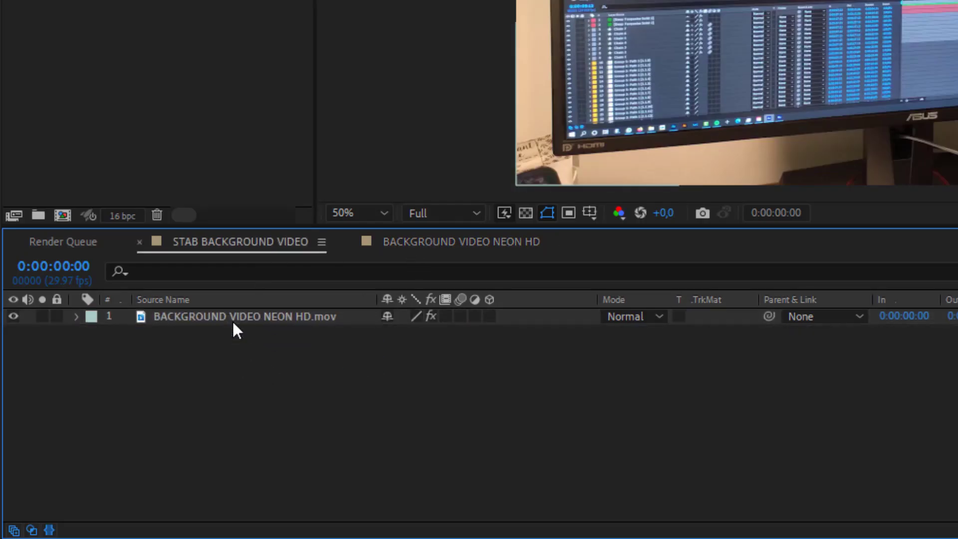
{"action": "left_click", "coordinate": [223, 319]}
{"action": "key", "text": "e"}
{"action": "left_click_drag", "start_coordinate": [185, 374], "coordinate": [208, 333]}
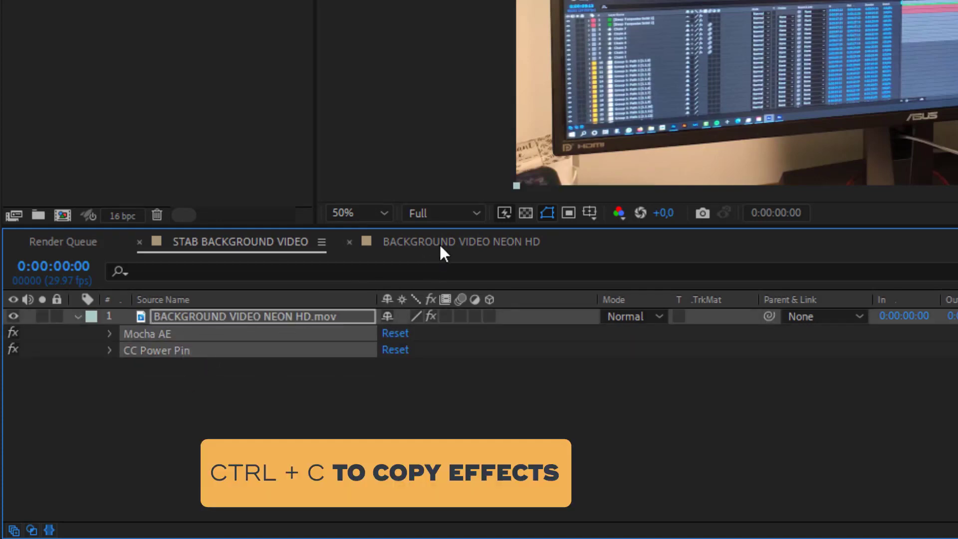
Step: Paste the copied effects onto the STAB BACKGROUND VIDEO layer in BACKGROUND VIDEO NEON HD, and enable Unstretch in its CC Power Pin
{"action": "left_click", "coordinate": [439, 244]}
{"action": "left_click", "coordinate": [203, 364]}
{"action": "left_click", "coordinate": [210, 316]}
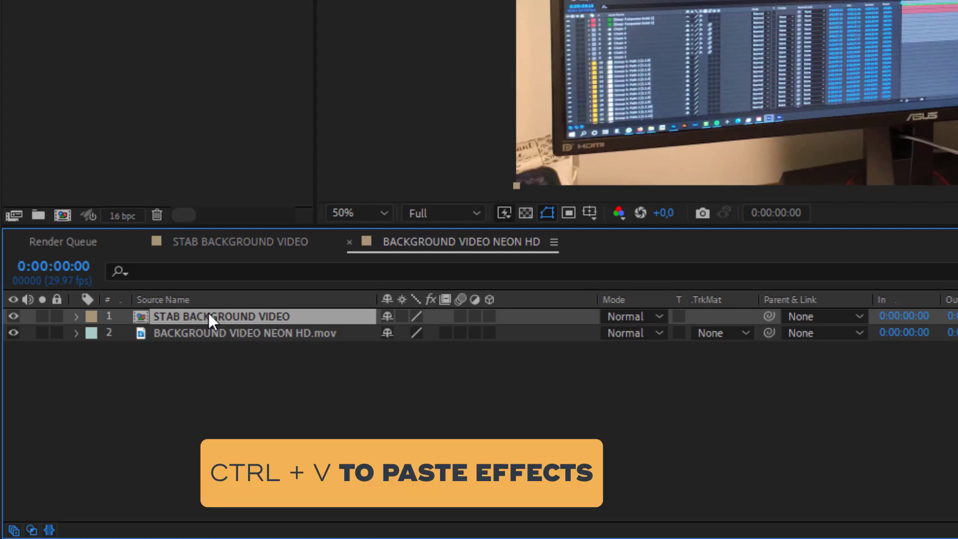
{"action": "key", "text": "ctrl+v"}
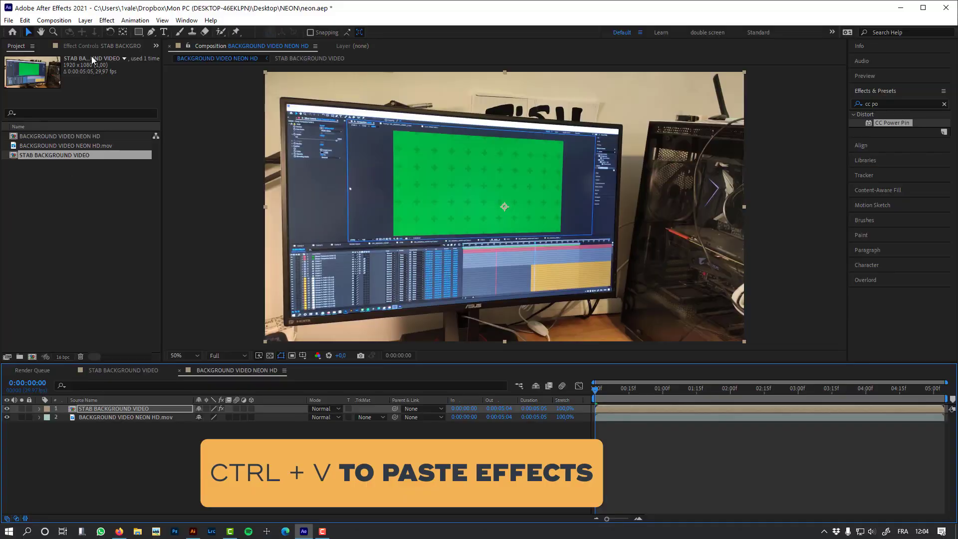
{"action": "left_click", "coordinate": [87, 46]}
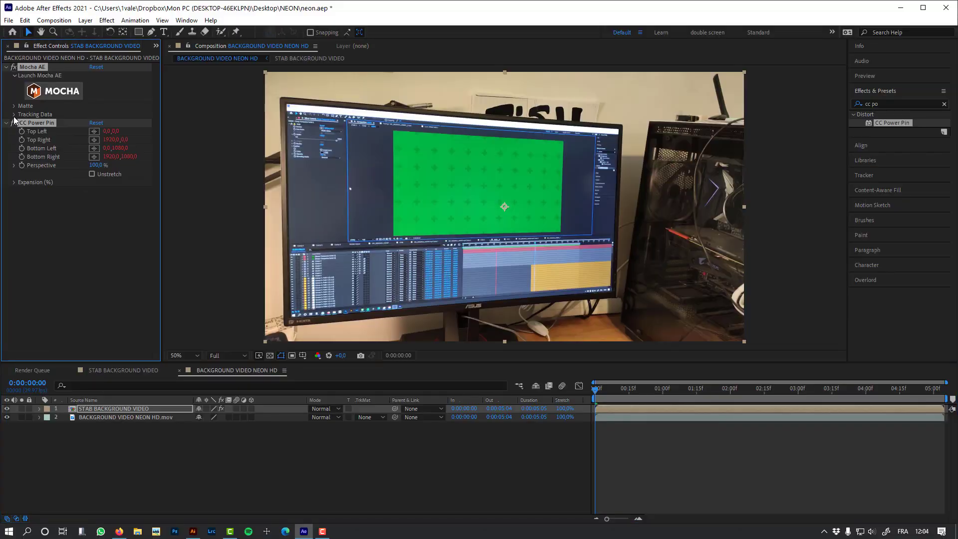
{"action": "left_click", "coordinate": [91, 174]}
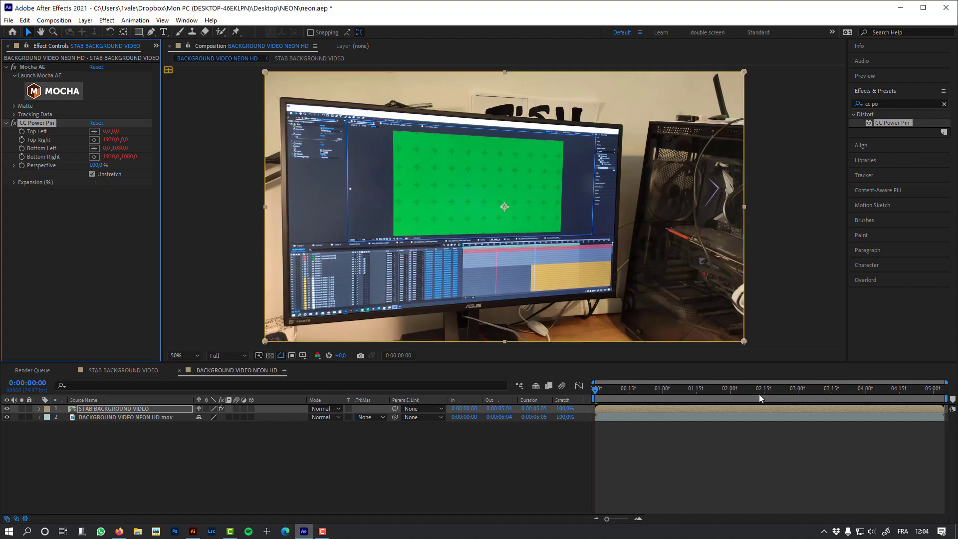
Step: Scrub through and play back the BACKGROUND VIDEO NEON HD composition from the start to check the restored camera motion
{"action": "left_click_drag", "start_coordinate": [618, 393], "coordinate": [846, 394]}
{"action": "key", "text": "Home"}
{"action": "left_click", "coordinate": [501, 469]}
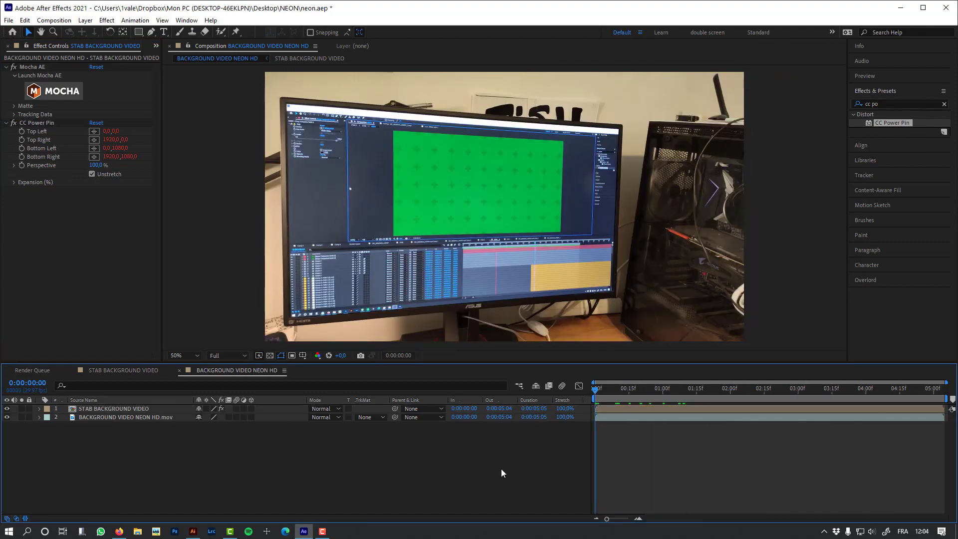
{"action": "key", "text": "space"}
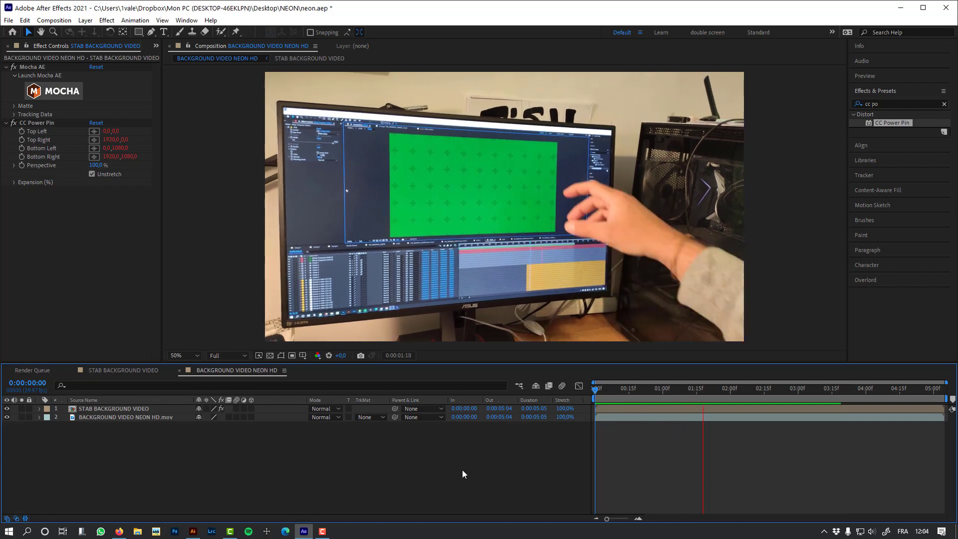
{"action": "key", "text": "space"}
Step: Precompose the footage layer inside STAB BACKGROUND VIDEO as KEY SCREEN, moving all attributes into the new composition
{"action": "double_click", "coordinate": [121, 409]}
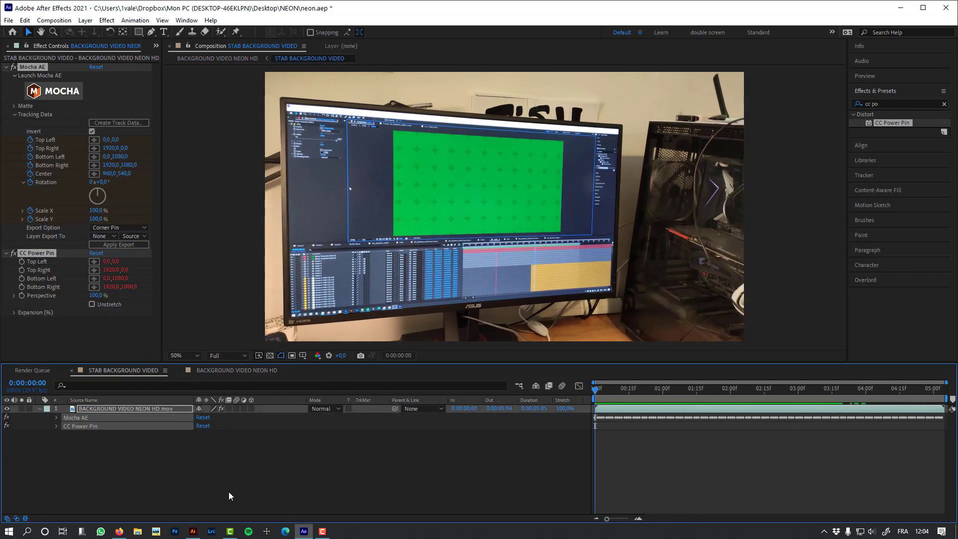
{"action": "key", "text": "e"}
{"action": "left_click", "coordinate": [96, 410]}
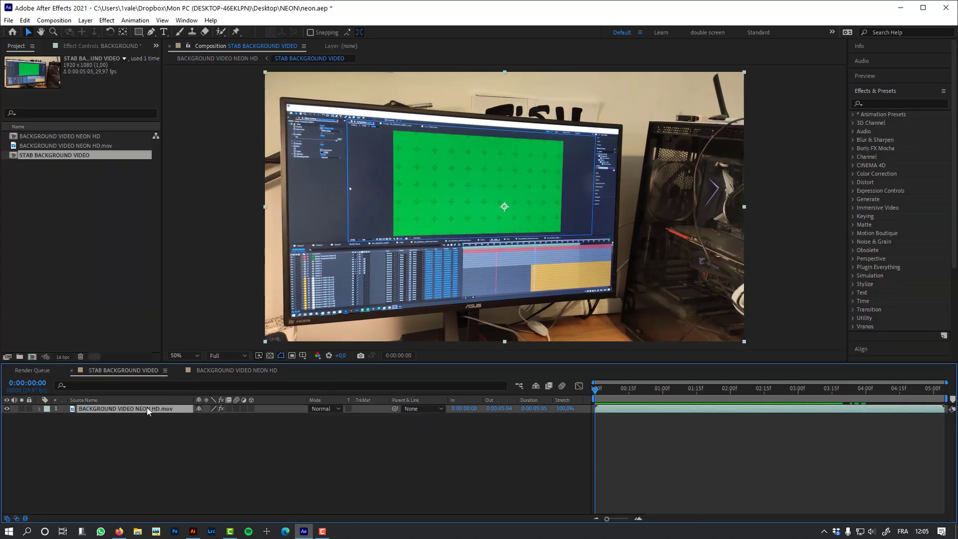
{"action": "key", "text": "ctrl+shift+c"}
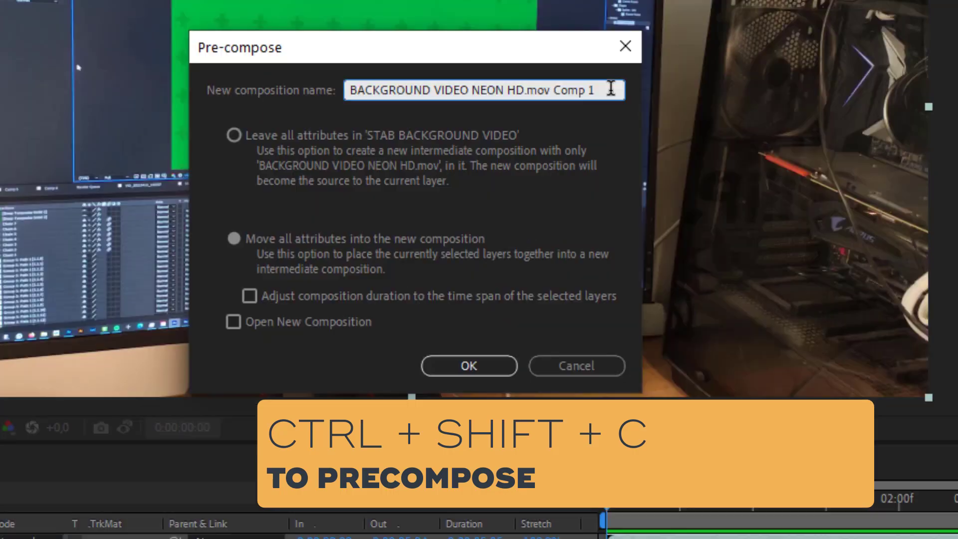
{"action": "type", "text": "KEY SCREEN"}
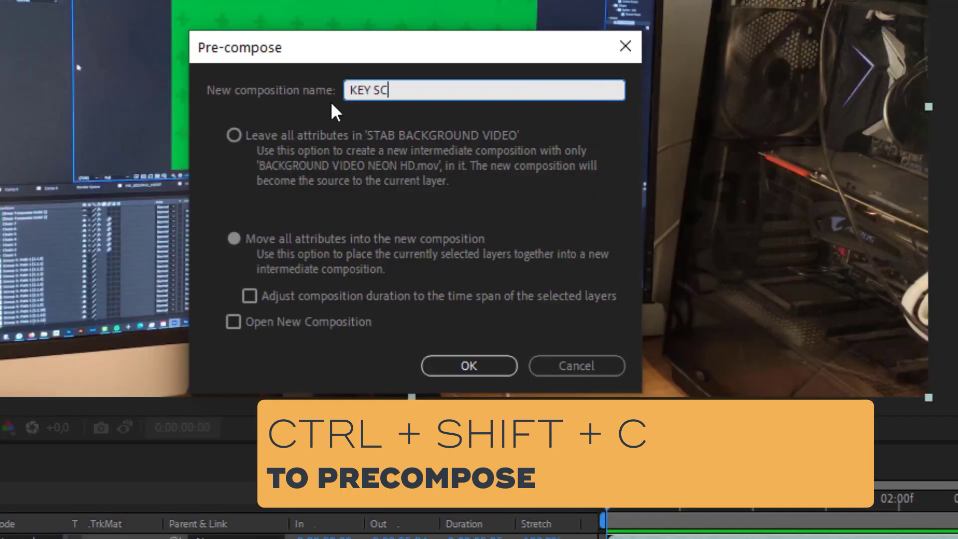
{"action": "left_click", "coordinate": [445, 367]}
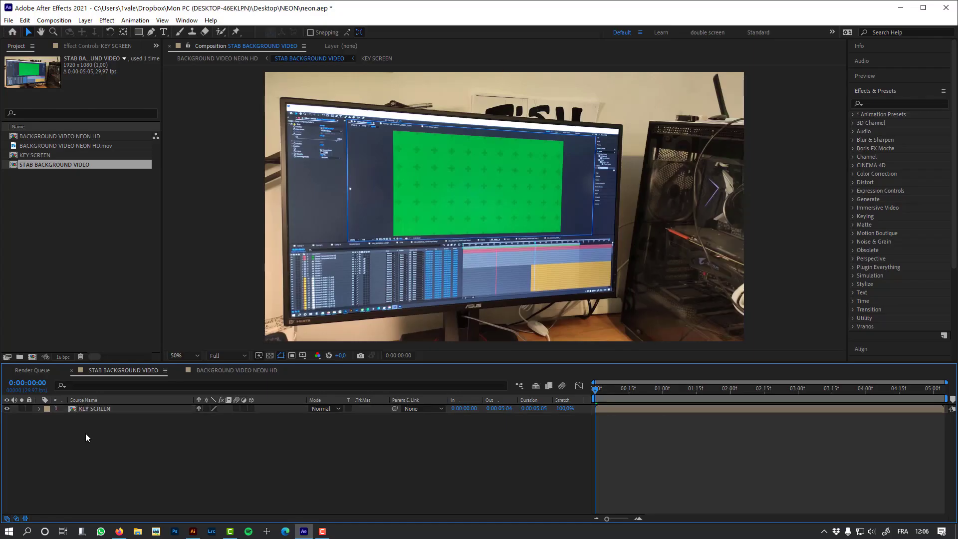
Step: Draw a closed four-point Pen tool mask on the KEY SCREEN layer, just outside the green area's corners
{"action": "left_click", "coordinate": [89, 409]}
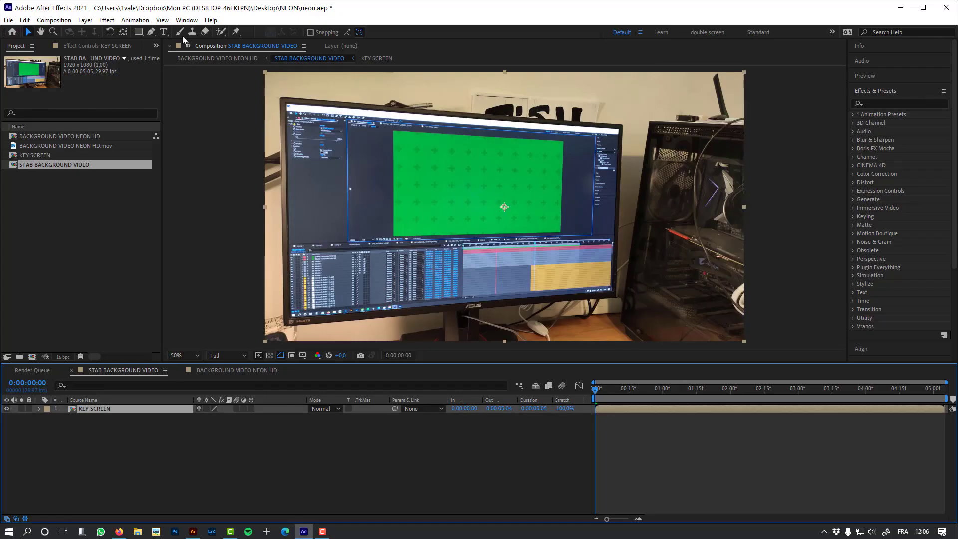
{"action": "left_click", "coordinate": [151, 32]}
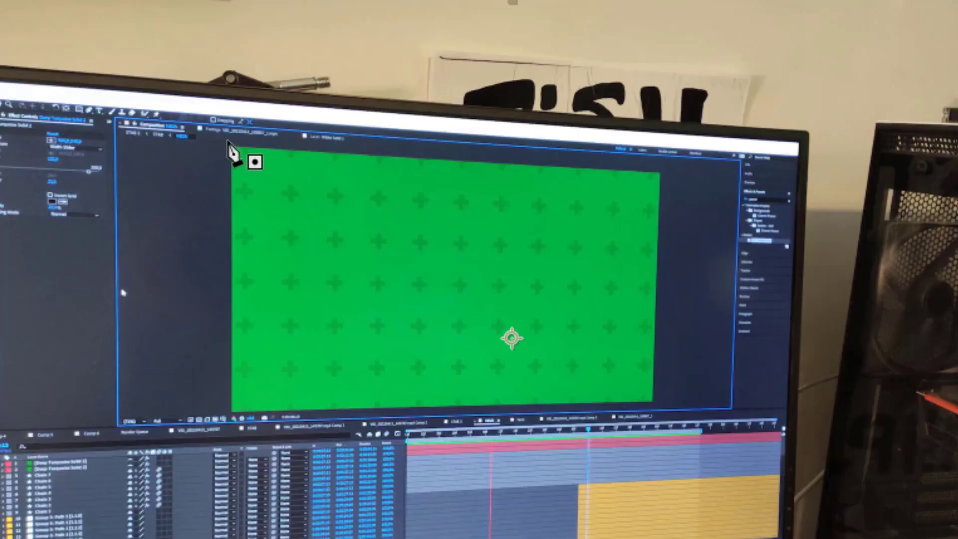
{"action": "left_click", "coordinate": [224, 140]}
{"action": "left_click", "coordinate": [223, 419]}
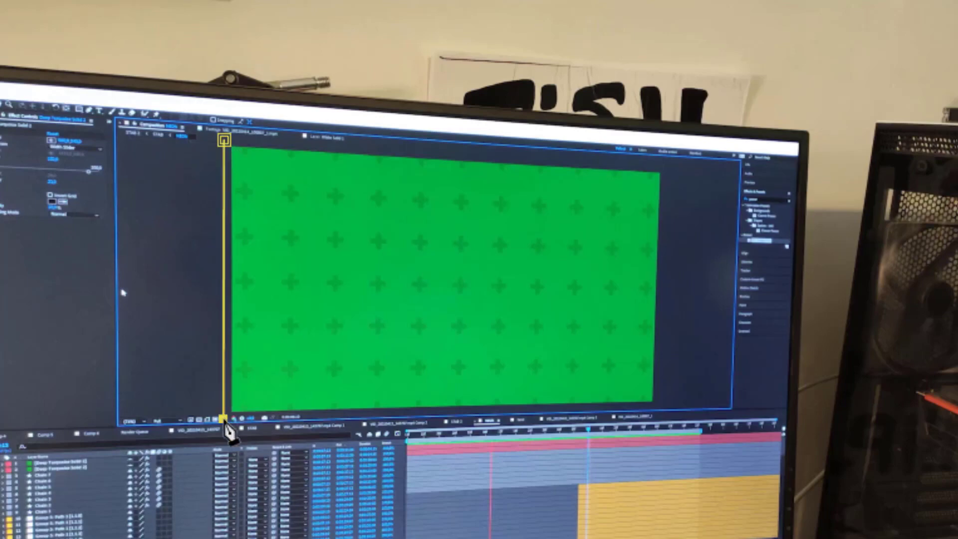
{"action": "left_click", "coordinate": [660, 407]}
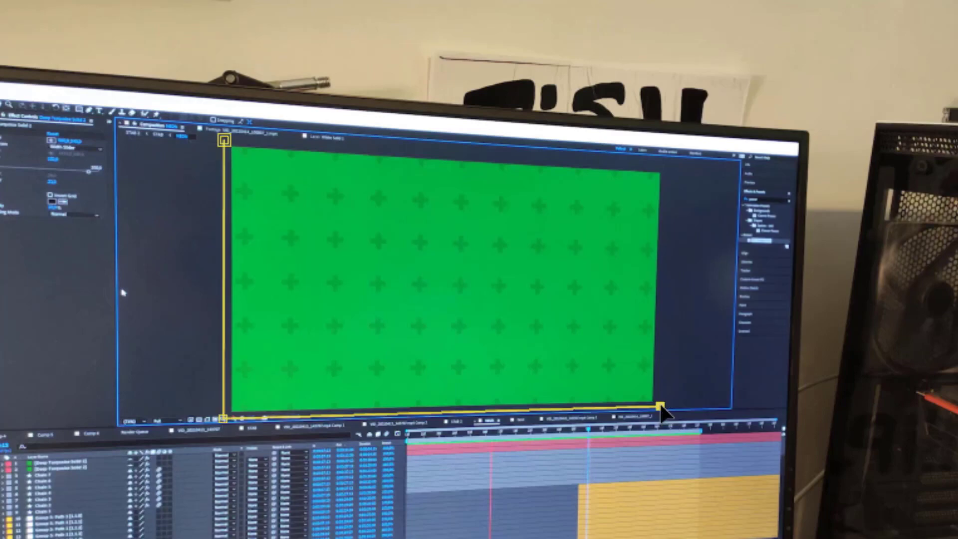
{"action": "left_click", "coordinate": [665, 168]}
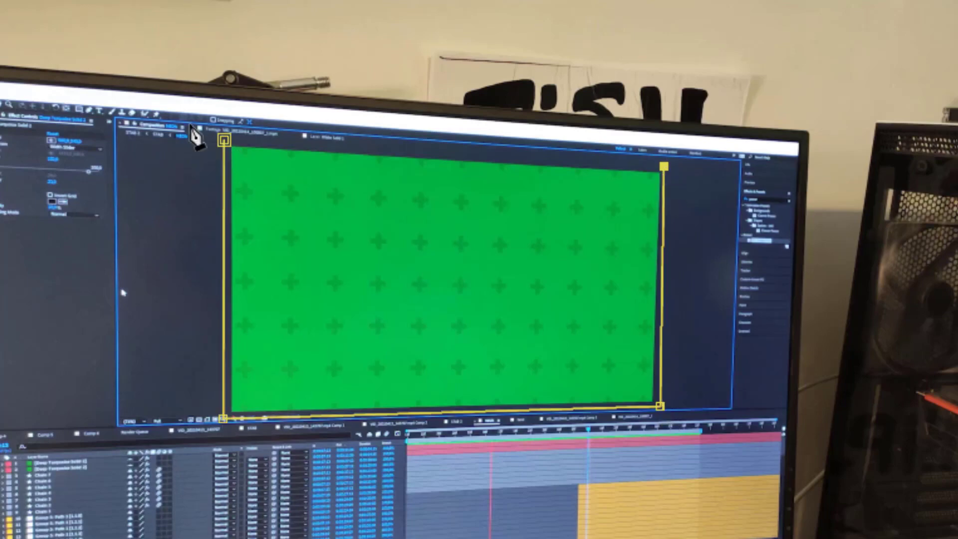
{"action": "left_click", "coordinate": [225, 140]}
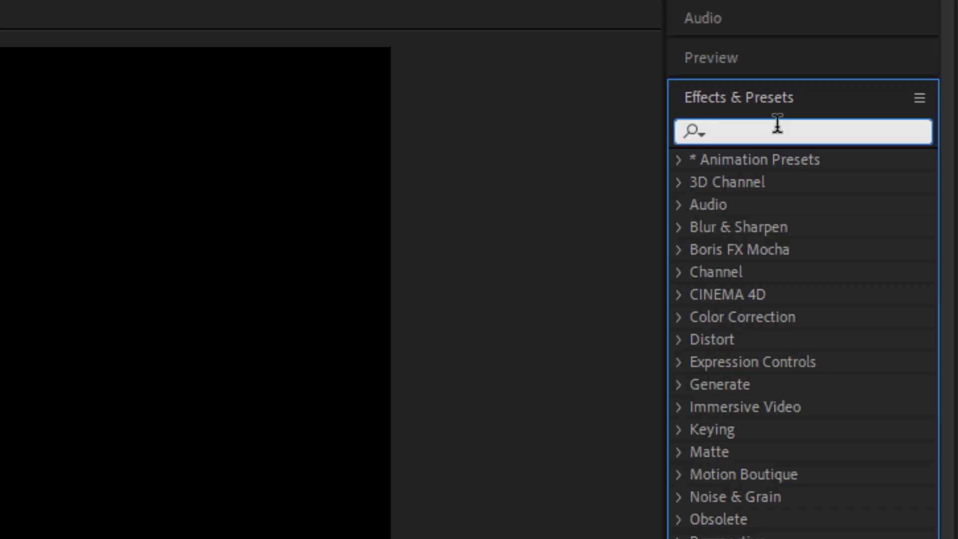
Step: Find Keylight (1.2), apply it to the KEY SCREEN layer, and sample the green area as its Screen Colour
{"action": "type", "text": "key"}
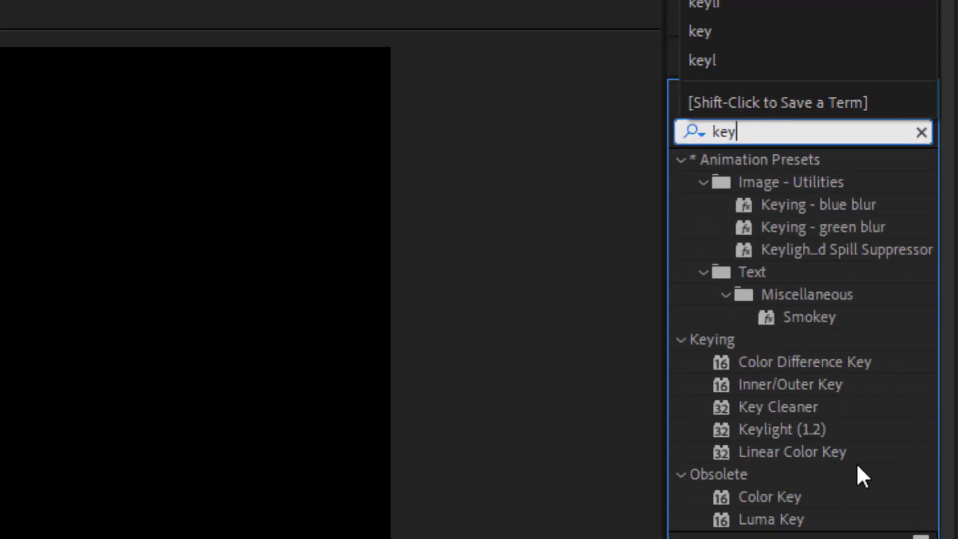
{"action": "left_click_drag", "start_coordinate": [786, 430], "coordinate": [531, 208]}
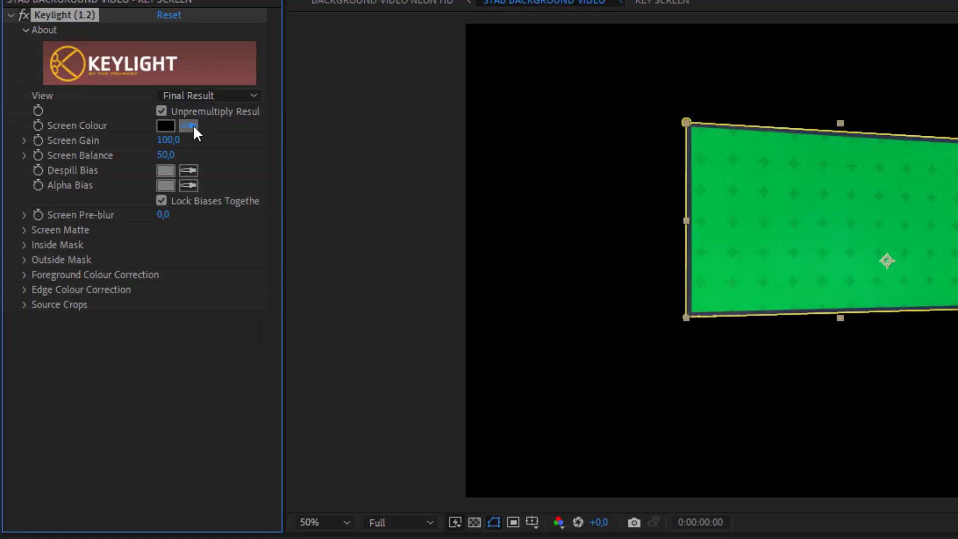
{"action": "left_click", "coordinate": [722, 171]}
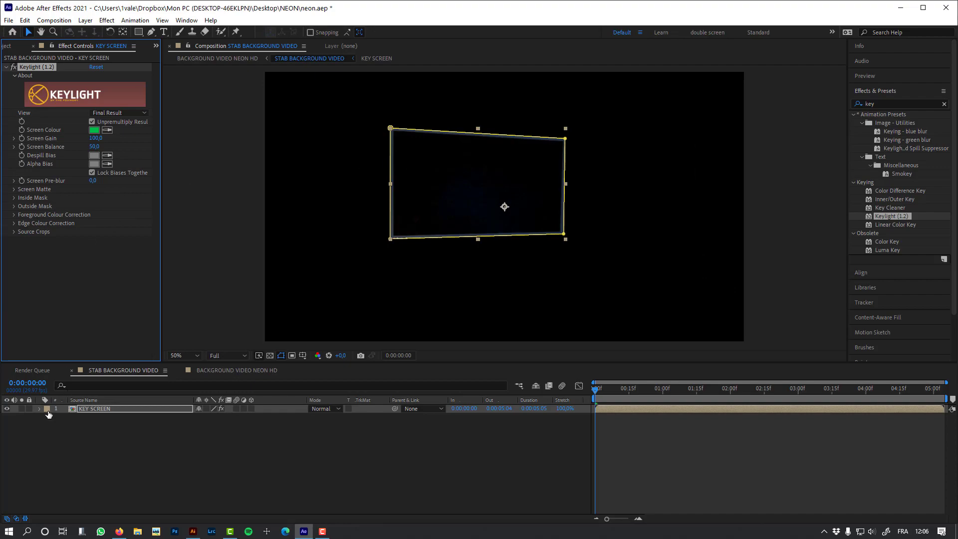
Step: Add a Mask 1 reference to the Compositing Options of Keylight on the KEY SCREEN layer
{"action": "left_click", "coordinate": [39, 409]}
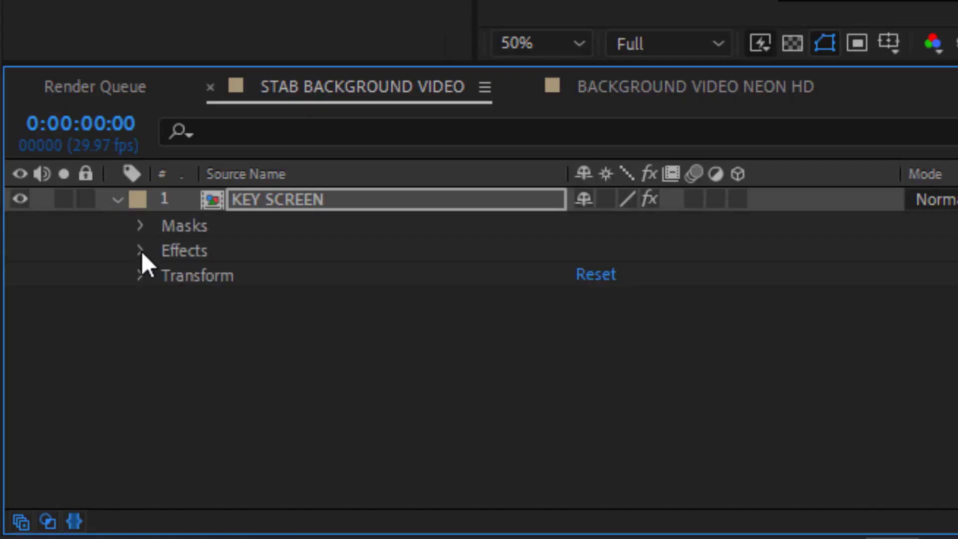
{"action": "left_click", "coordinate": [142, 251]}
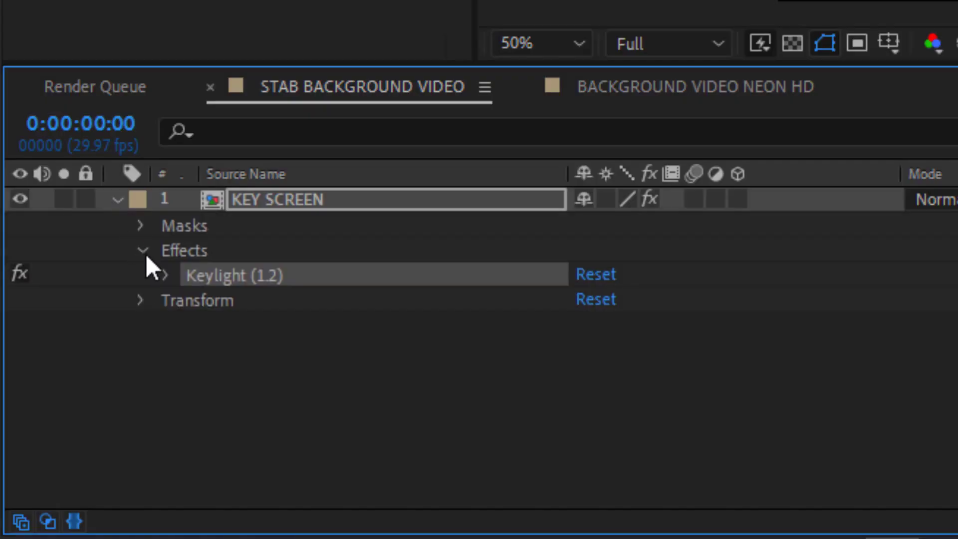
{"action": "left_click", "coordinate": [164, 275]}
{"action": "scroll", "coordinate": [579, 472], "scroll_direction": "down", "scroll_amount": 5}
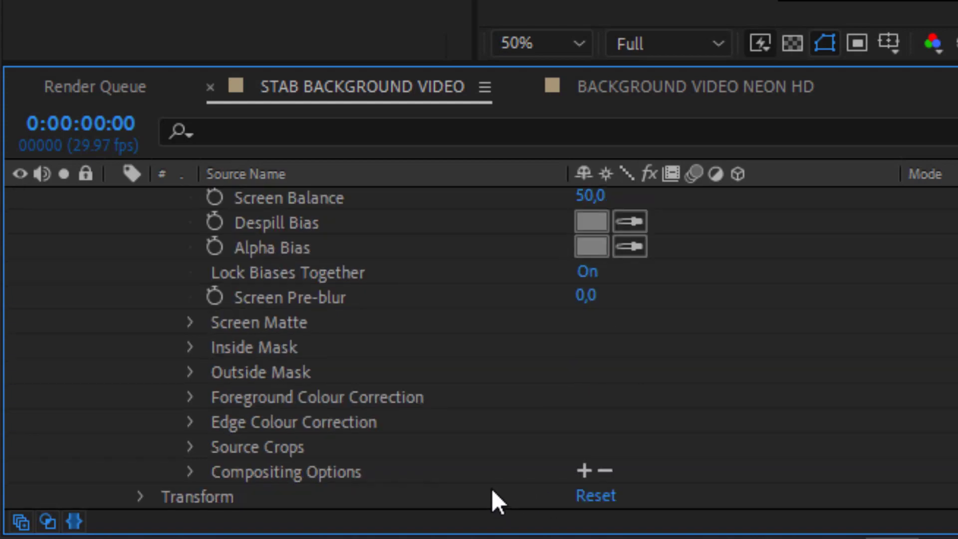
{"action": "left_click", "coordinate": [591, 470]}
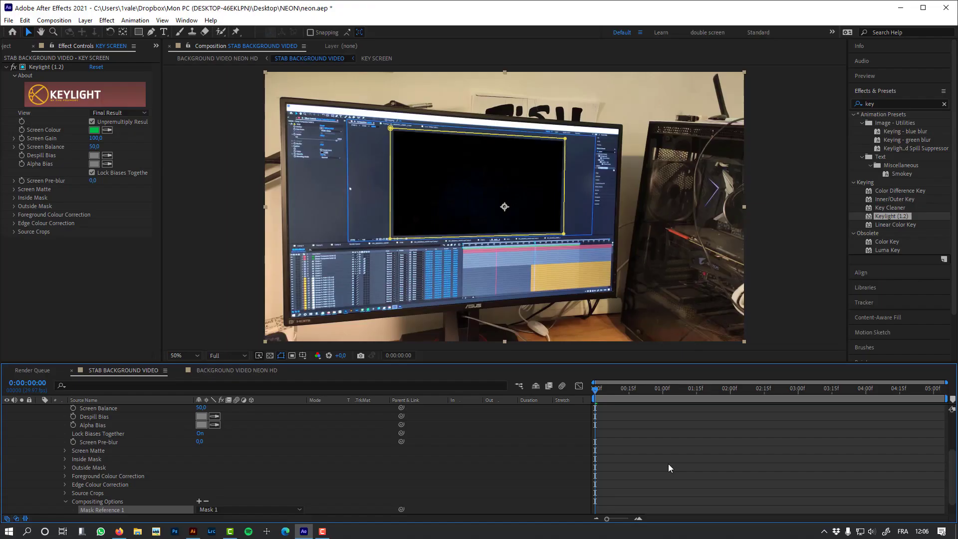
Step: Go to 0:00:01:22 and turn on the transparency grid to inspect the keyed screen area around the hand
{"action": "left_click", "coordinate": [669, 463]}
{"action": "scroll", "coordinate": [405, 225], "scroll_direction": "up", "scroll_amount": 1}
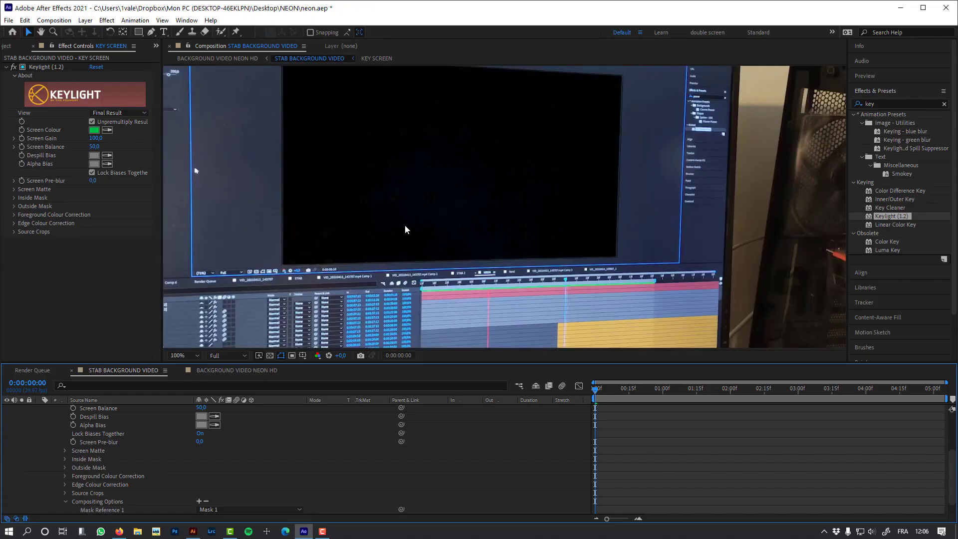
{"action": "scroll", "coordinate": [406, 230], "scroll_direction": "down", "scroll_amount": 1}
{"action": "left_click_drag", "start_coordinate": [628, 388], "coordinate": [648, 391]}
{"action": "left_click", "coordinate": [271, 355]}
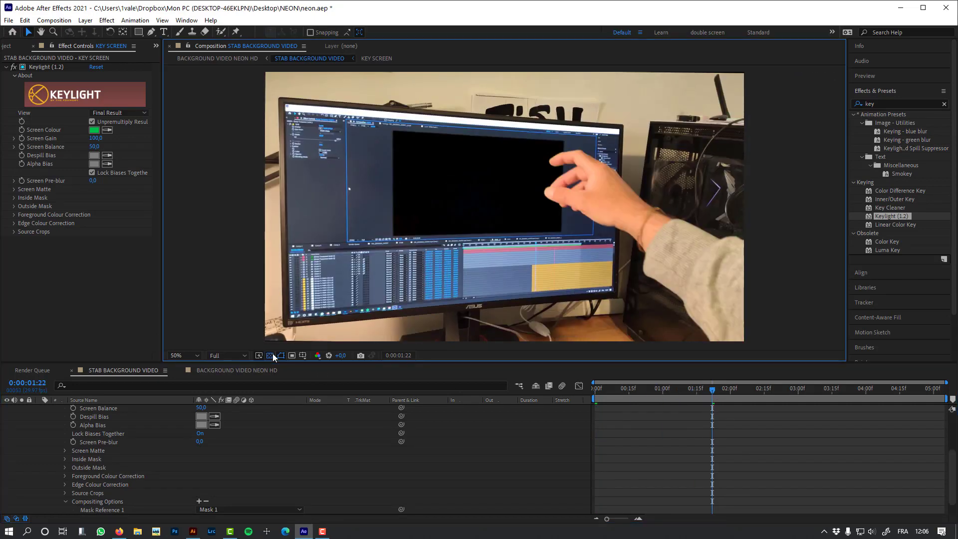
{"action": "key", "text": "period"}
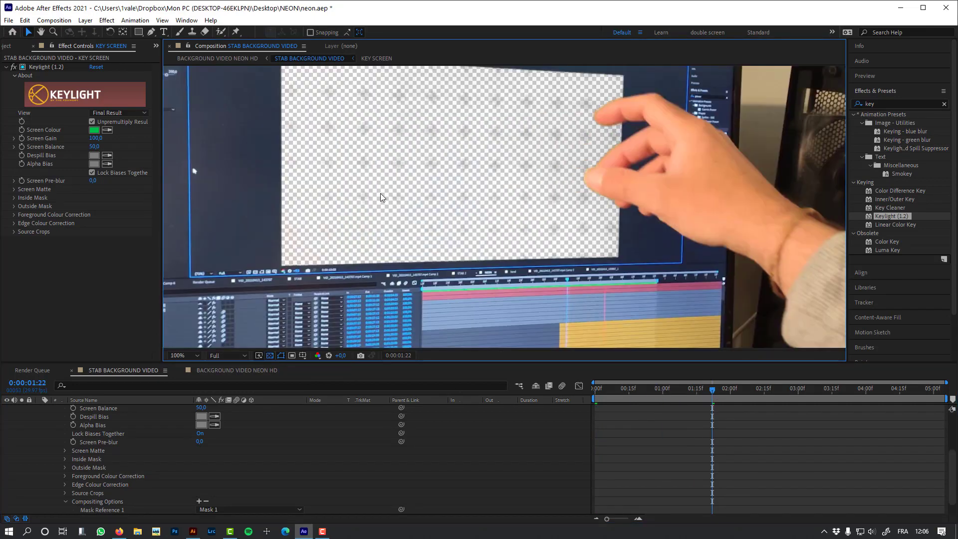
Step: Set Keylight's Screen Gain to 108,5 while viewing the Screen Matte, and return the view to Final Result
{"action": "left_click", "coordinate": [118, 112]}
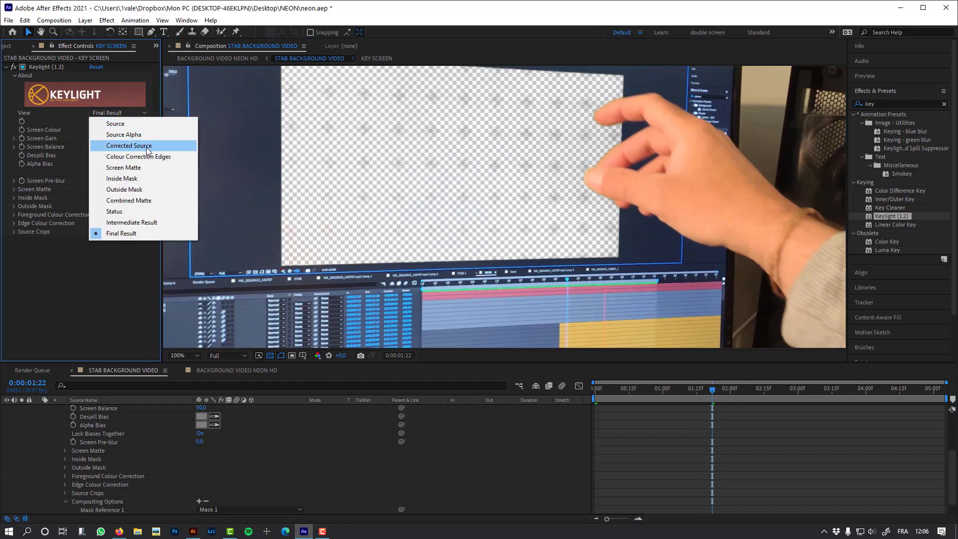
{"action": "left_click", "coordinate": [152, 170]}
{"action": "mouse_move", "coordinate": [95, 139]}
{"action": "left_mouse_down"}
{"action": "mouse_move", "coordinate": [125, 142]}
{"action": "mouse_move", "coordinate": [113, 140]}
{"action": "left_mouse_up"}
{"action": "left_click", "coordinate": [119, 113]}
{"action": "left_click", "coordinate": [124, 231]}
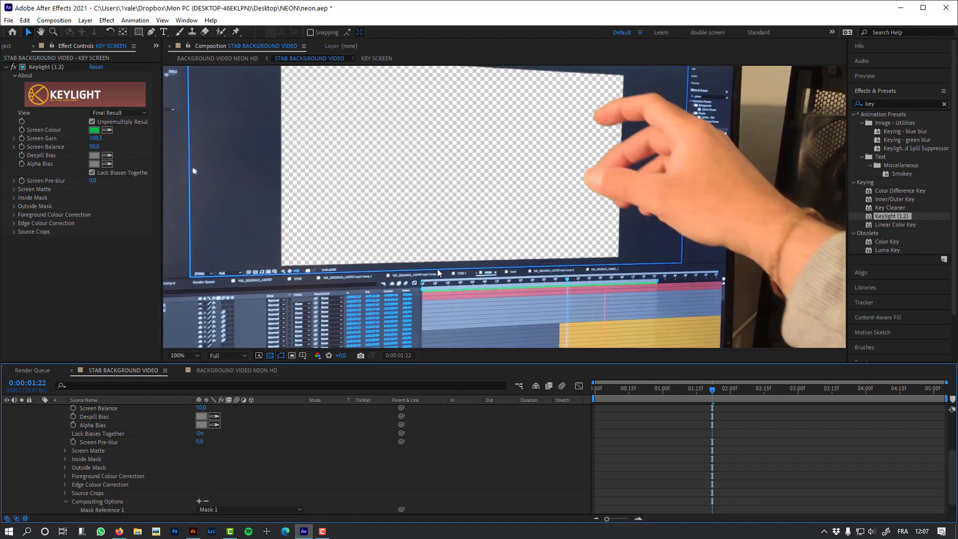
Step: Scrub the timeline to 0:00:02:22 to inspect the key around the moving hand, and return to 0:00:00:00
{"action": "scroll", "coordinate": [437, 269], "scroll_direction": "down", "scroll_amount": 2}
{"action": "left_click_drag", "start_coordinate": [671, 389], "coordinate": [762, 392]}
{"action": "key", "text": "period"}
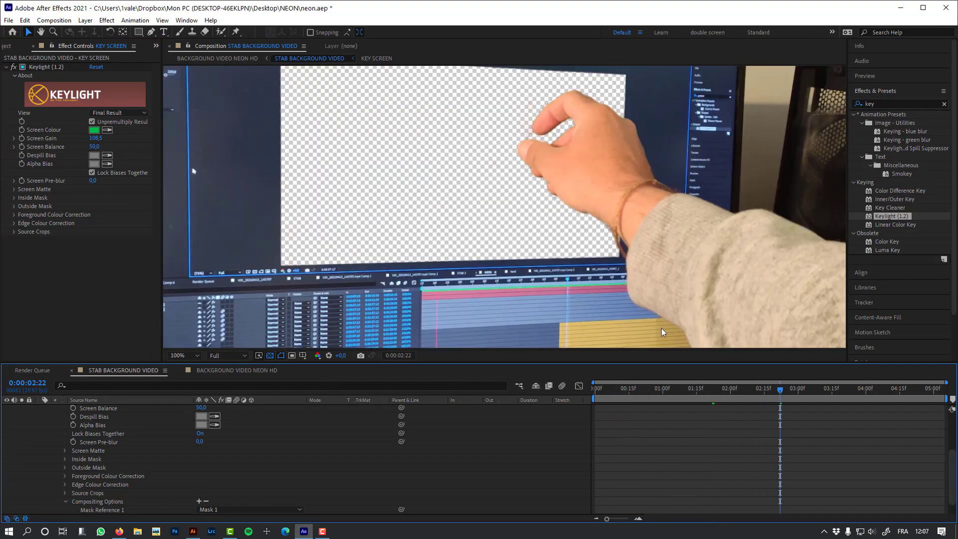
{"action": "left_click_drag", "start_coordinate": [713, 391], "coordinate": [372, 430]}
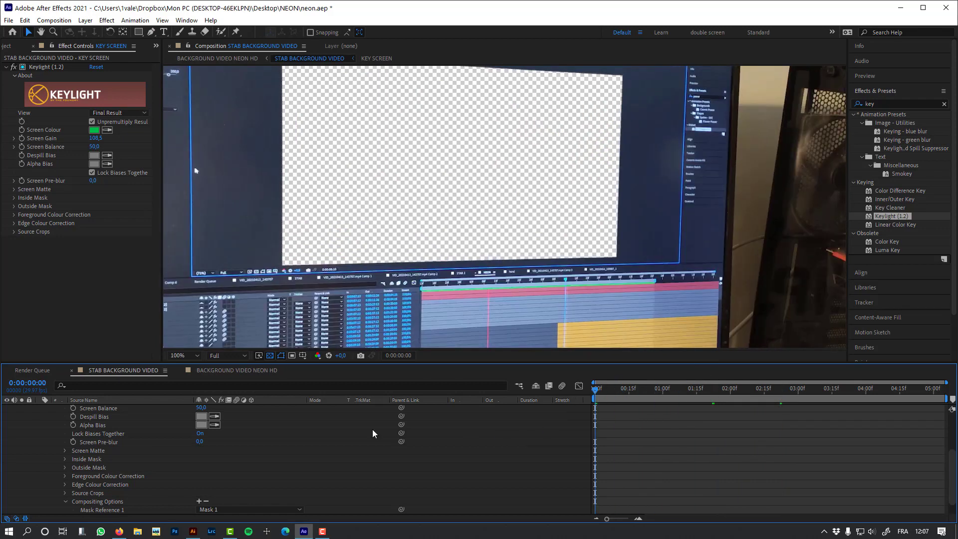
Step: Collapse the KEY SCREEN layer, create a 1920 x 1080 px black solid and place it beneath KEY SCREEN
{"action": "scroll", "coordinate": [79, 425], "scroll_direction": "up", "scroll_amount": 3}
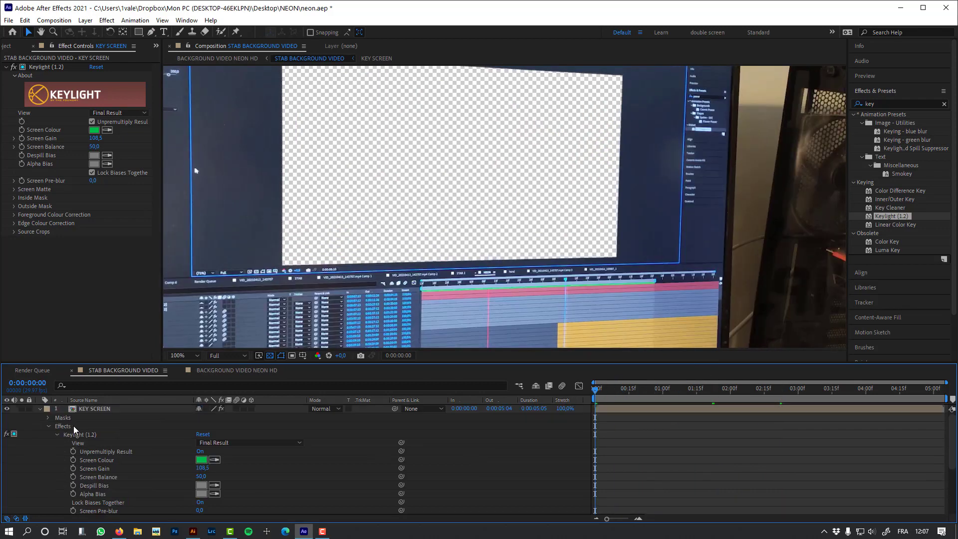
{"action": "left_click", "coordinate": [40, 410]}
{"action": "key", "text": "comma"}
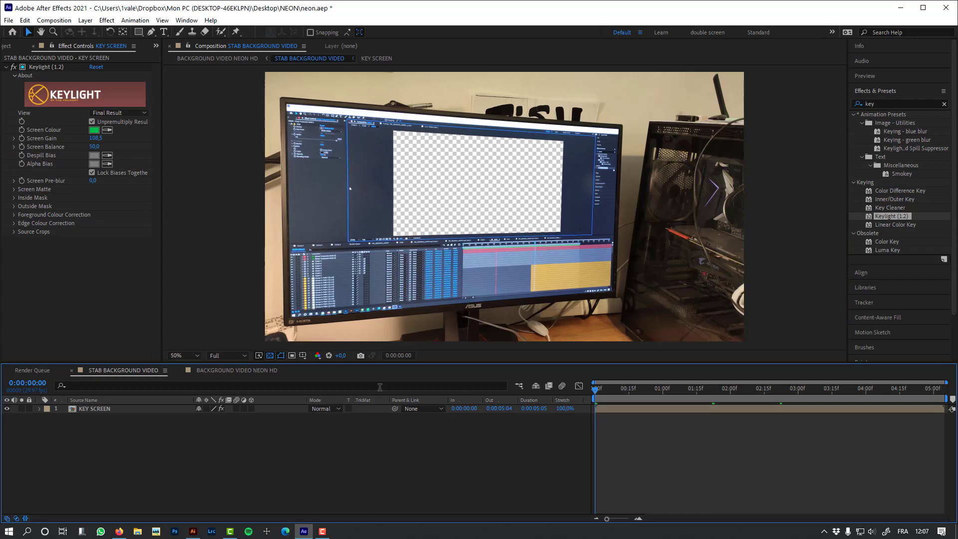
{"action": "key", "text": "ctrl+y"}
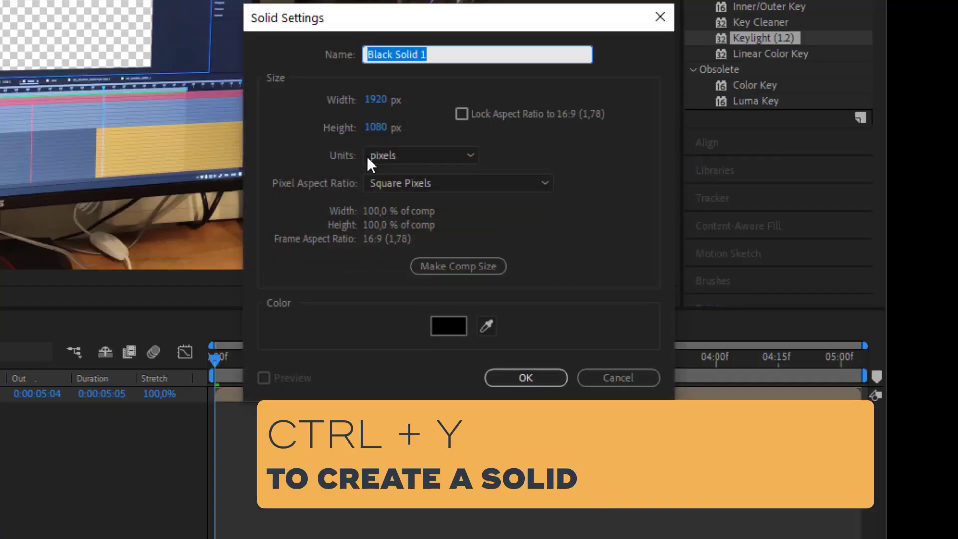
{"action": "left_click", "coordinate": [553, 373]}
{"action": "left_click_drag", "start_coordinate": [135, 410], "coordinate": [138, 422]}
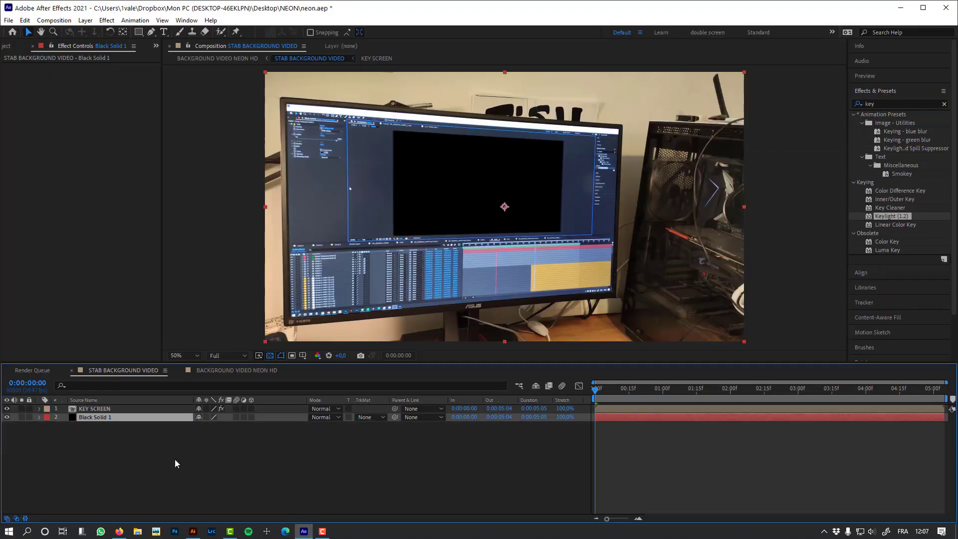
Step: Open the BACKGROUND VIDEO NEON HD composition and scrub through it to check the black screen against the restored camera motion
{"action": "left_click", "coordinate": [174, 459]}
{"action": "left_click", "coordinate": [218, 59]}
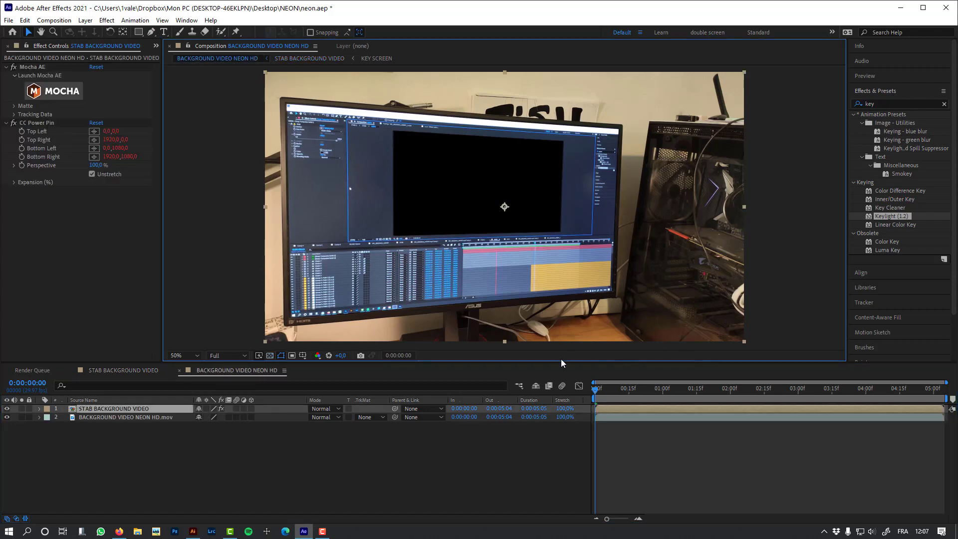
{"action": "left_click_drag", "start_coordinate": [602, 399], "coordinate": [831, 396]}
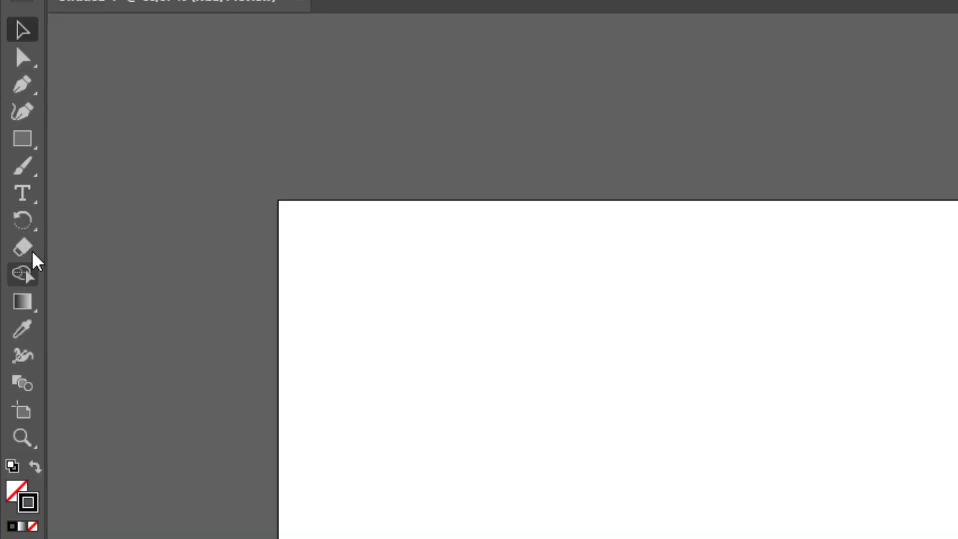
Step: In Illustrator, hand-draw the word NEON across the artboard using the Paintbrush with medium fidelity and no fill for new strokes
{"action": "double_click", "coordinate": [24, 170]}
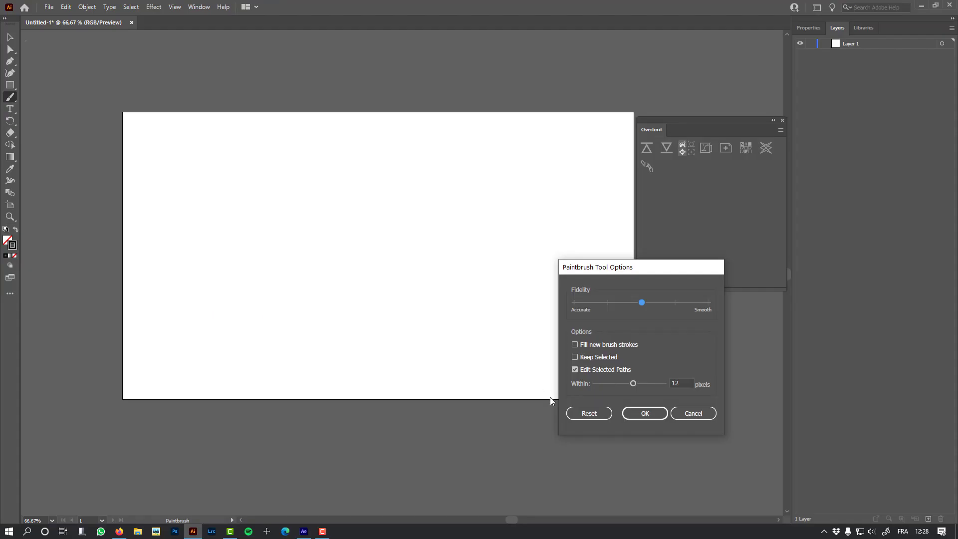
{"action": "left_click", "coordinate": [665, 416]}
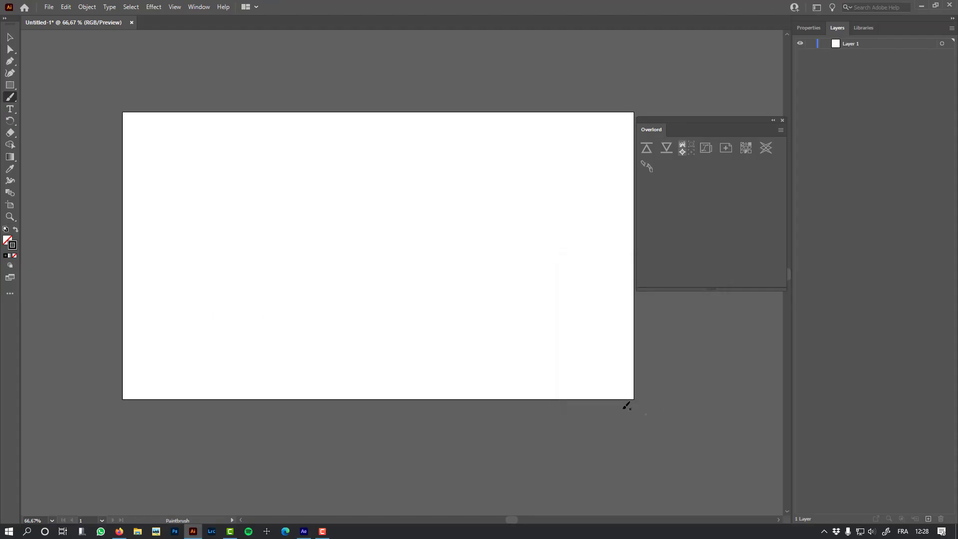
{"action": "left_click_drag", "start_coordinate": [200, 321], "coordinate": [265, 199]}
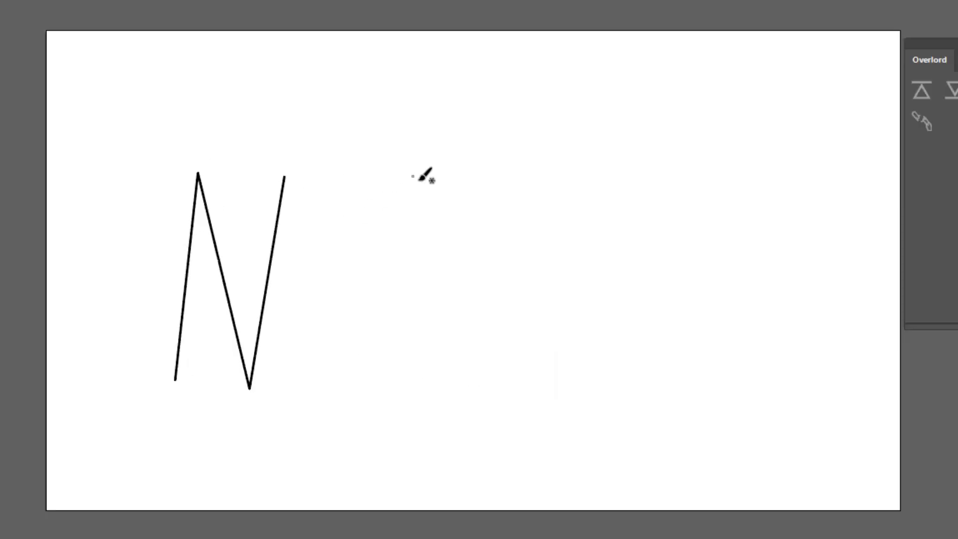
{"action": "left_click_drag", "start_coordinate": [343, 199], "coordinate": [339, 309]}
{"action": "left_click_drag", "start_coordinate": [339, 276], "coordinate": [403, 272]}
{"action": "mouse_move", "coordinate": [520, 178]}
{"action": "left_mouse_down"}
{"action": "mouse_move", "coordinate": [445, 325]}
{"action": "mouse_move", "coordinate": [533, 188]}
{"action": "left_mouse_up"}
{"action": "mouse_move", "coordinate": [643, 248]}
{"action": "left_mouse_down"}
{"action": "mouse_move", "coordinate": [634, 352]}
{"action": "mouse_move", "coordinate": [721, 166]}
{"action": "left_mouse_up"}
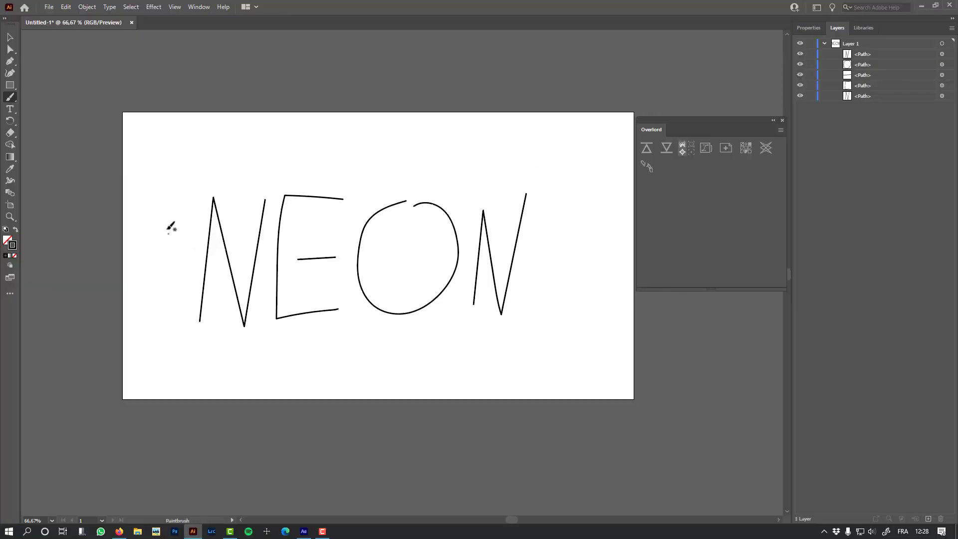
Step: Move the middle bar of the E closer to its vertical stroke
{"action": "left_click", "coordinate": [10, 49]}
{"action": "mouse_move", "coordinate": [321, 259]}
{"action": "left_mouse_down"}
{"action": "mouse_move", "coordinate": [338, 259]}
{"action": "mouse_move", "coordinate": [309, 258]}
{"action": "left_mouse_up"}
{"action": "left_click", "coordinate": [9, 39]}
{"action": "left_click", "coordinate": [594, 346]}
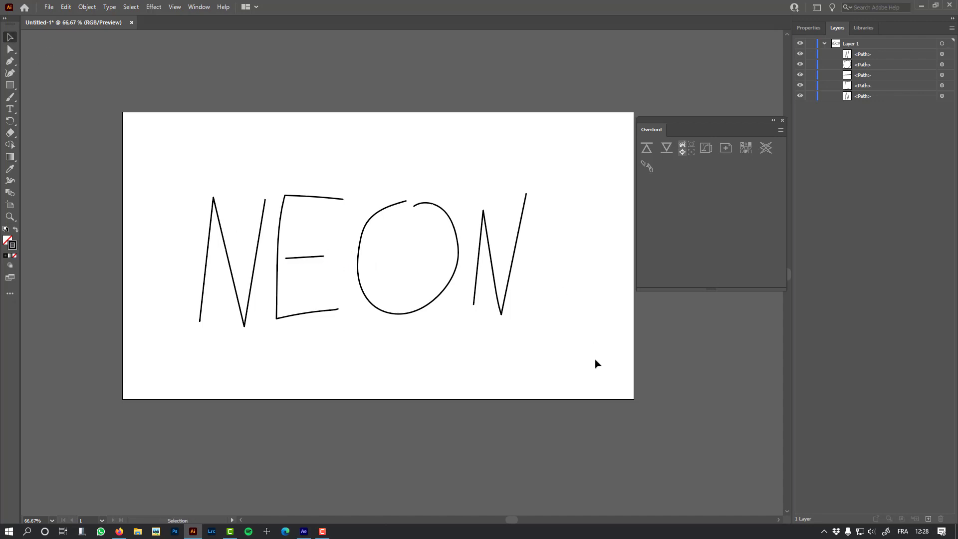
Step: Select all the NEON strokes and send them to After Effects as separate shape layers with Overlord
{"action": "key", "text": "ctrl+a"}
{"action": "left_click", "coordinate": [551, 346]}
{"action": "left_click_drag", "start_coordinate": [537, 344], "coordinate": [167, 160]}
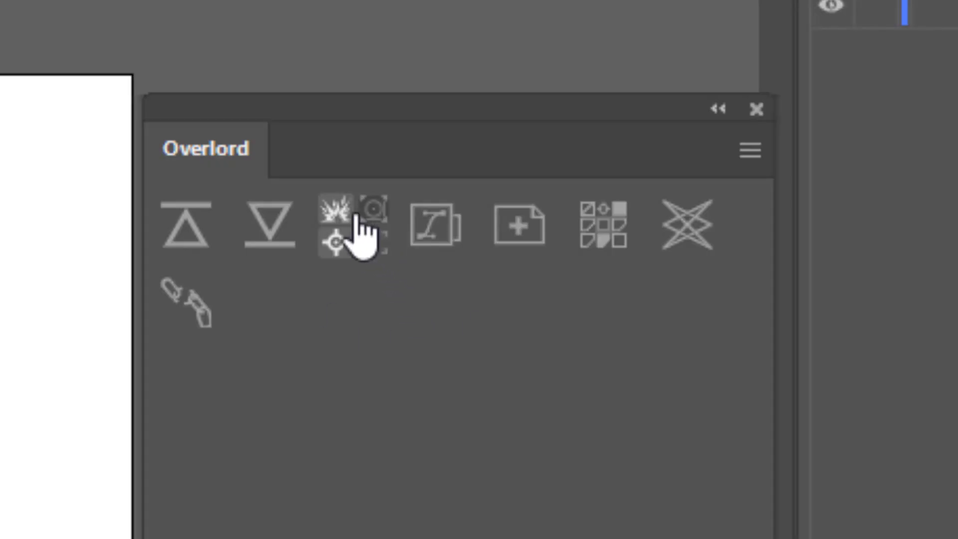
{"action": "left_click", "coordinate": [205, 245]}
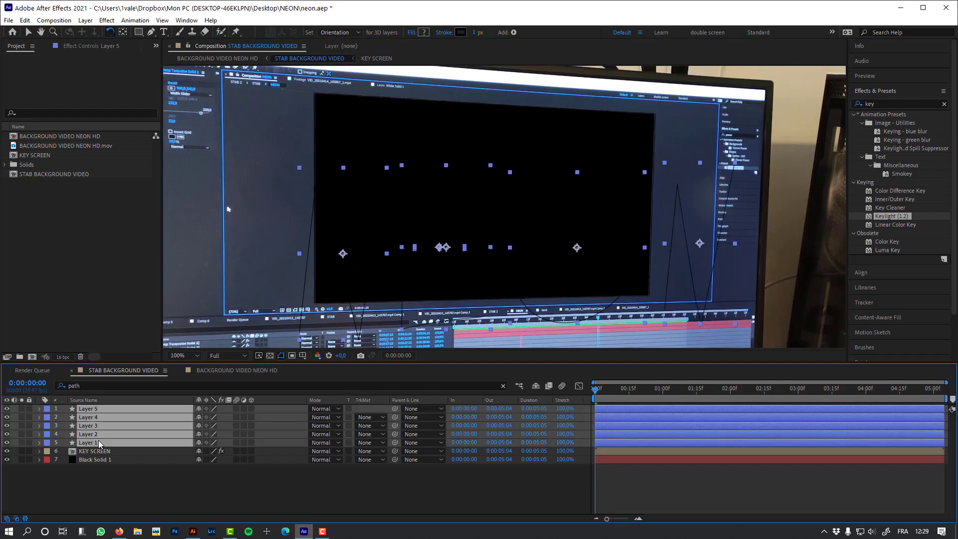
Step: Set the stroke of the five NEON shape layers to white with a width of 11 px
{"action": "left_click", "coordinate": [461, 32]}
{"action": "left_click", "coordinate": [294, 286]}
{"action": "left_click", "coordinate": [509, 291]}
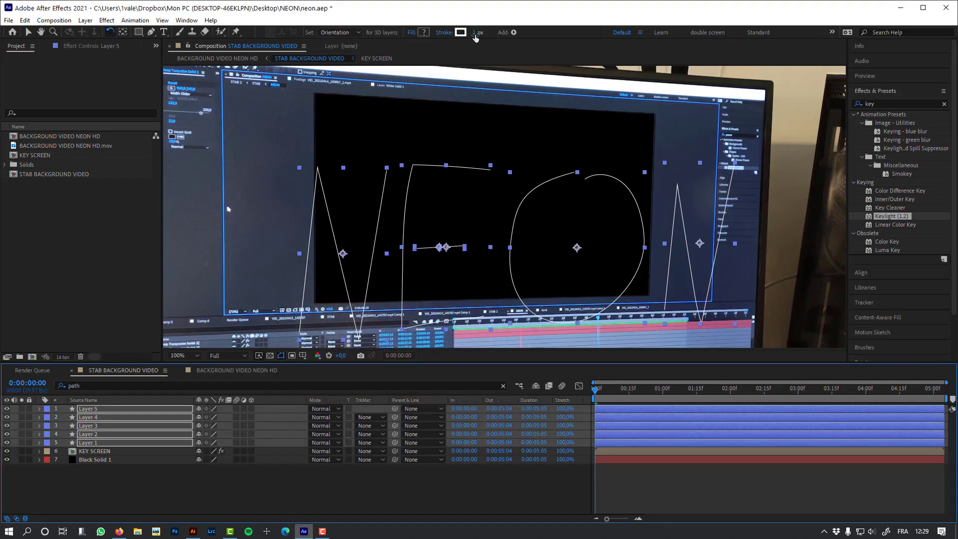
{"action": "left_click_drag", "start_coordinate": [475, 33], "coordinate": [477, 34]}
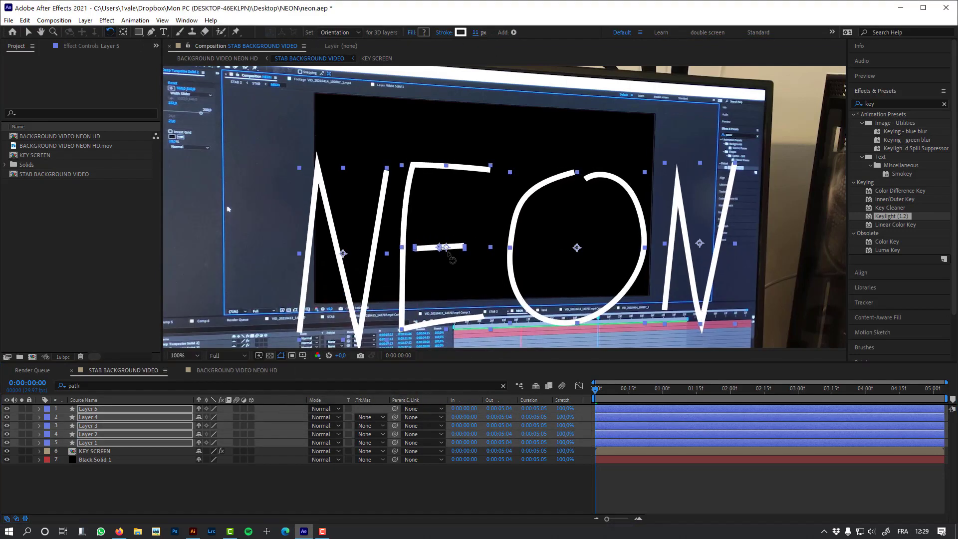
Step: Hide the KEY SCREEN and Black Solid 1 layers, and shift the NEON lettering slightly up and to the left
{"action": "left_click_drag", "start_coordinate": [7, 459], "coordinate": [7, 452]}
{"action": "scroll", "coordinate": [467, 255], "scroll_direction": "down", "scroll_amount": 1}
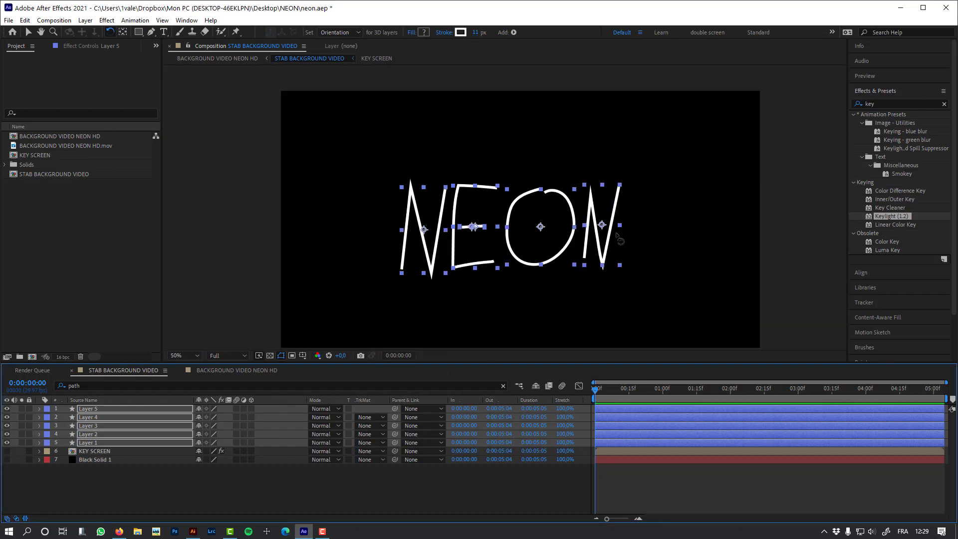
{"action": "key", "text": "v"}
{"action": "left_click_drag", "start_coordinate": [541, 227], "coordinate": [533, 213]}
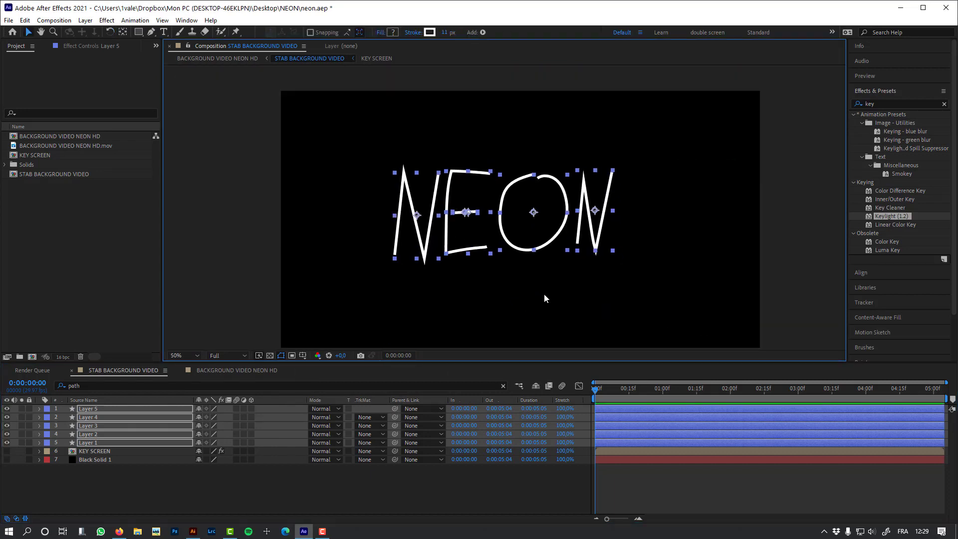
{"action": "left_click", "coordinate": [544, 294]}
Step: Add two extra path vertices with the Pen tool on each of the three strokes of the first N
{"action": "key", "text": "ctrl+a"}
{"action": "left_click", "coordinate": [404, 277]}
{"action": "left_click", "coordinate": [397, 254]}
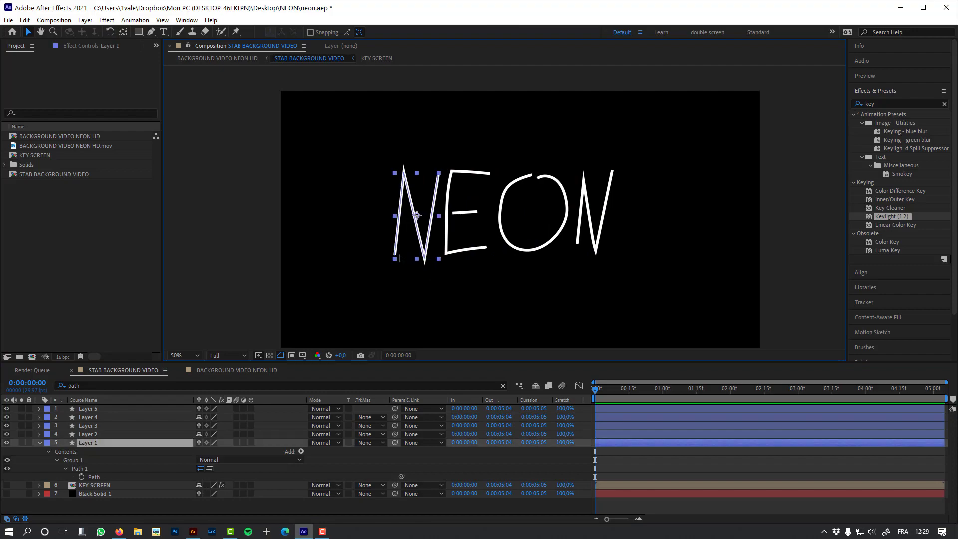
{"action": "scroll", "coordinate": [399, 257], "scroll_direction": "up", "scroll_amount": 2}
{"action": "scroll", "coordinate": [398, 262], "scroll_direction": "down", "scroll_amount": 1}
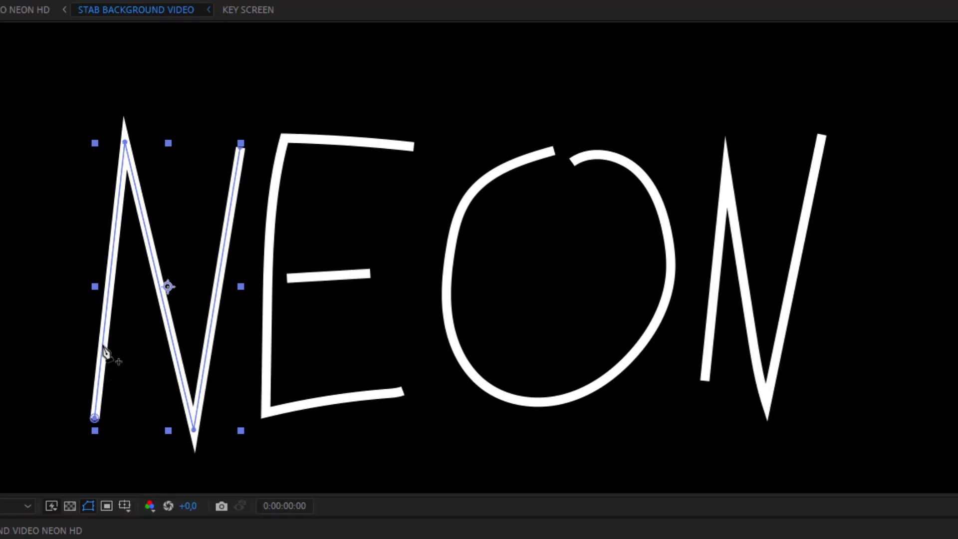
{"action": "key", "text": "g"}
{"action": "left_click", "coordinate": [114, 248]}
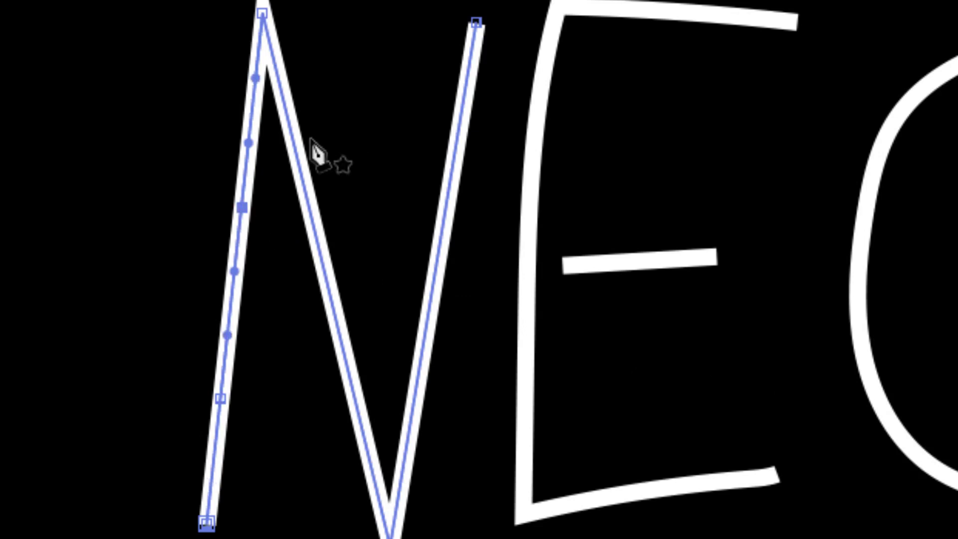
{"action": "left_click", "coordinate": [297, 151]}
{"action": "left_click", "coordinate": [343, 346]}
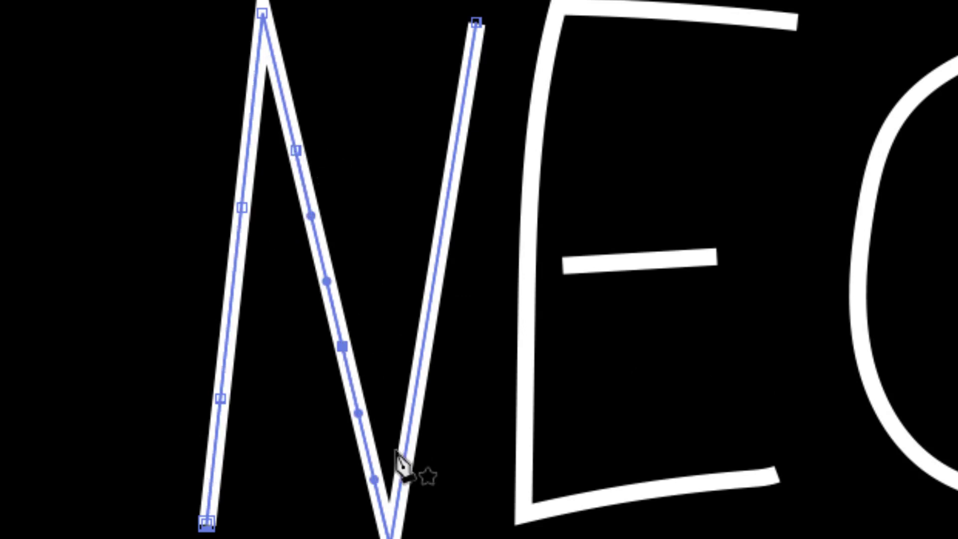
{"action": "left_click", "coordinate": [412, 413]}
{"action": "left_click", "coordinate": [441, 232]}
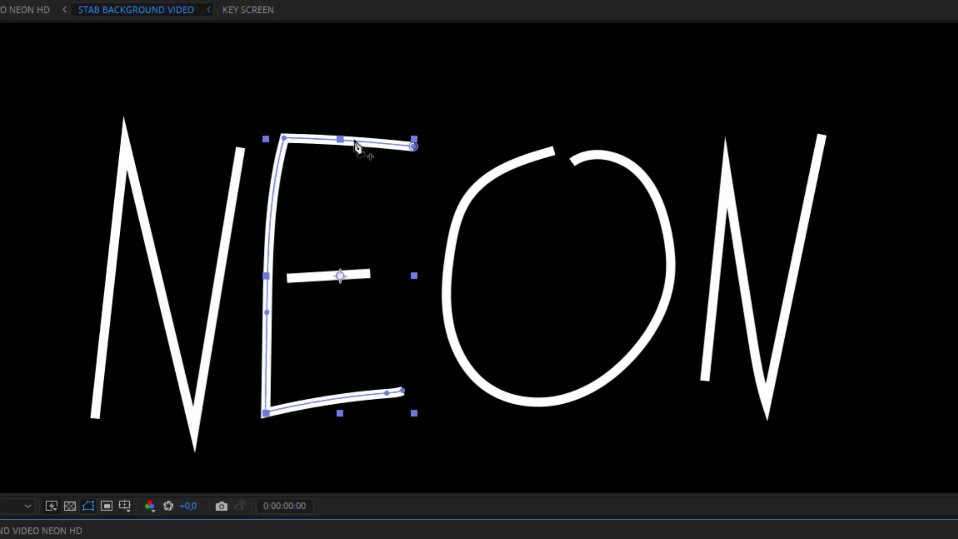
Step: Add extra path vertices along the arms and vertical stroke of the E and on its middle bar
{"action": "left_click", "coordinate": [350, 141]}
{"action": "left_click", "coordinate": [272, 205]}
{"action": "left_click", "coordinate": [266, 357]}
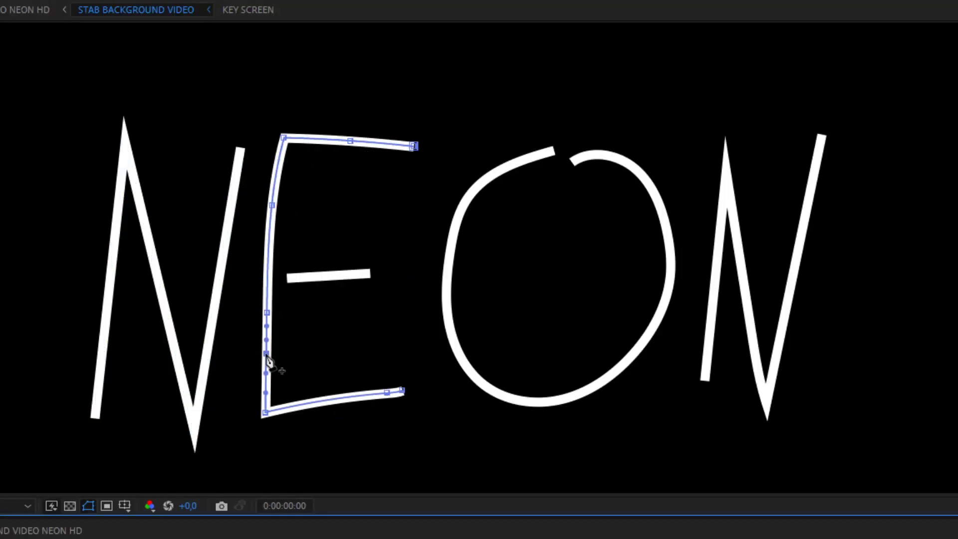
{"action": "left_click", "coordinate": [329, 401]}
{"action": "left_click", "coordinate": [327, 275]}
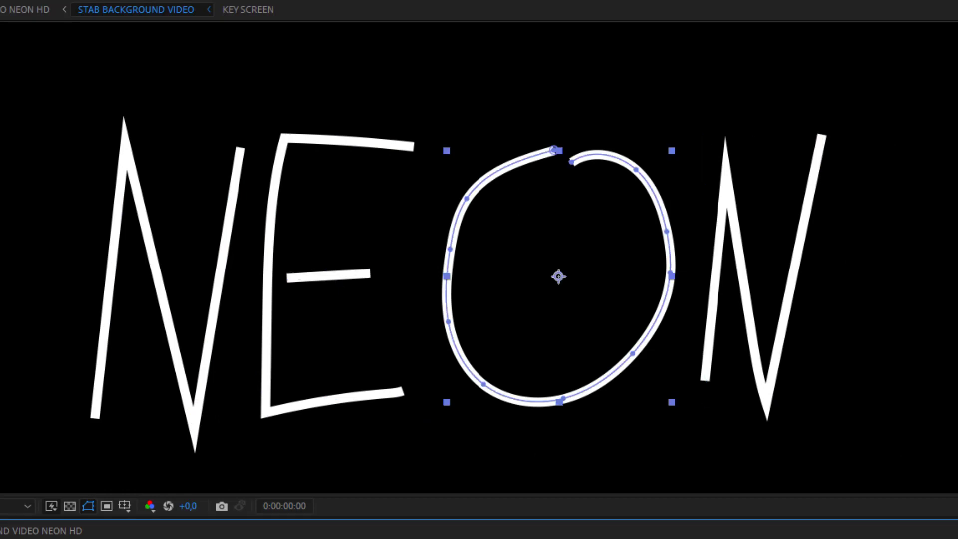
Step: Add extra path vertices to the O and along the strokes of the last N
{"action": "left_click", "coordinate": [511, 164]}
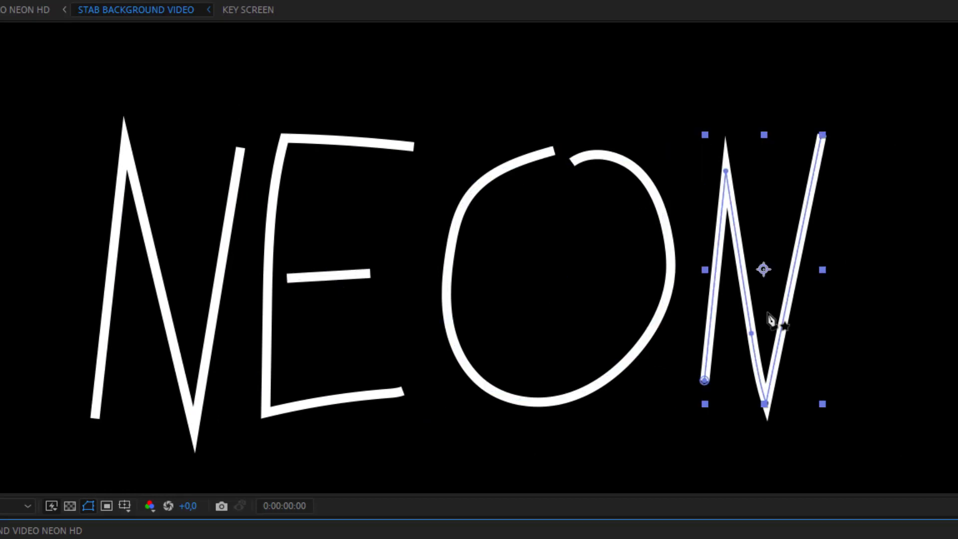
{"action": "left_click", "coordinate": [712, 314]}
{"action": "left_click", "coordinate": [719, 240]}
{"action": "left_click", "coordinate": [736, 234]}
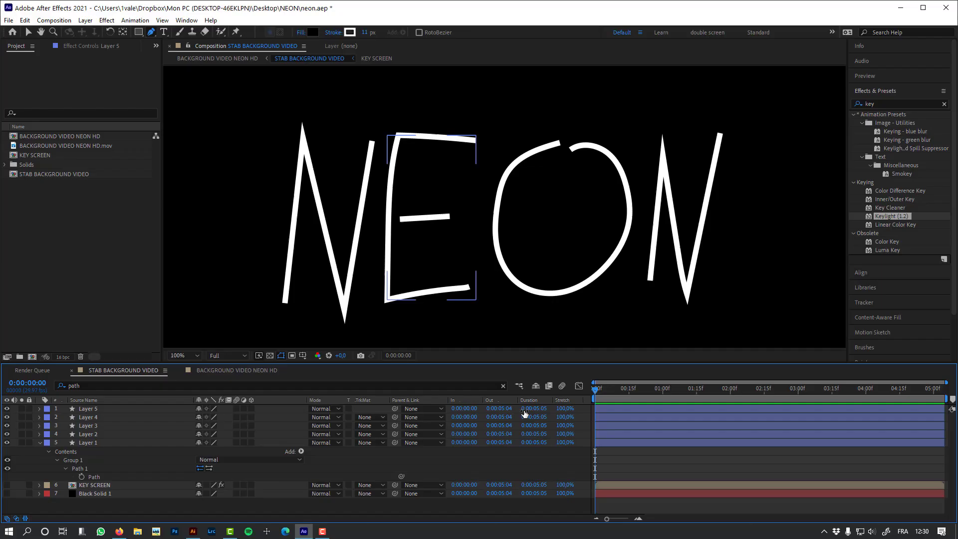
Step: Select the Path property of Layer 1 and extend the selection with Select Same Properties in Composition
{"action": "left_click", "coordinate": [86, 441]}
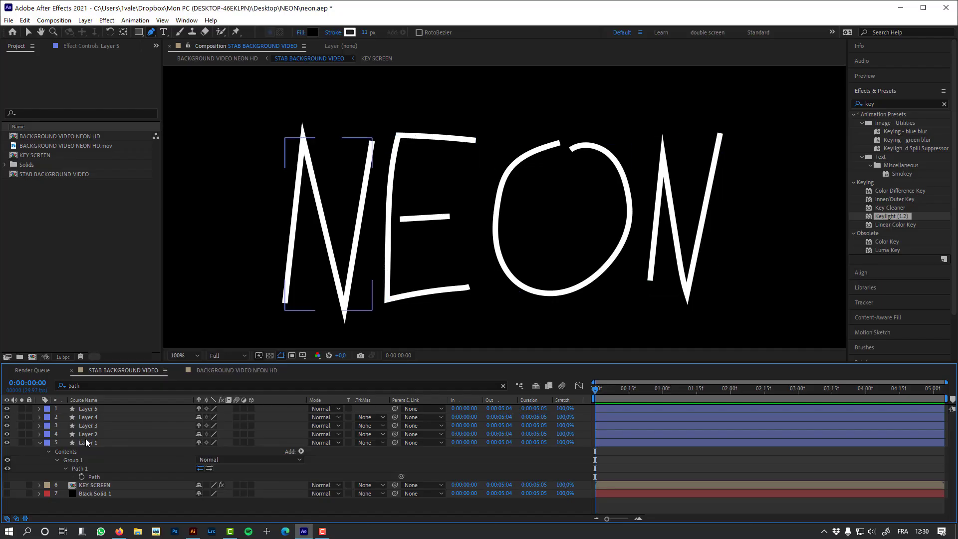
{"action": "left_click", "coordinate": [92, 408]}
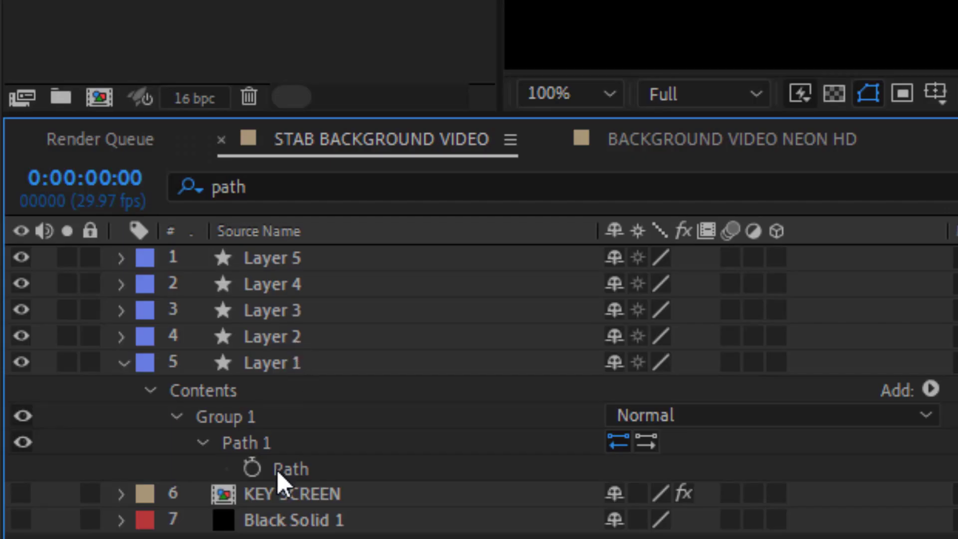
{"action": "left_click", "coordinate": [93, 478]}
{"action": "left_click", "coordinate": [265, 16]}
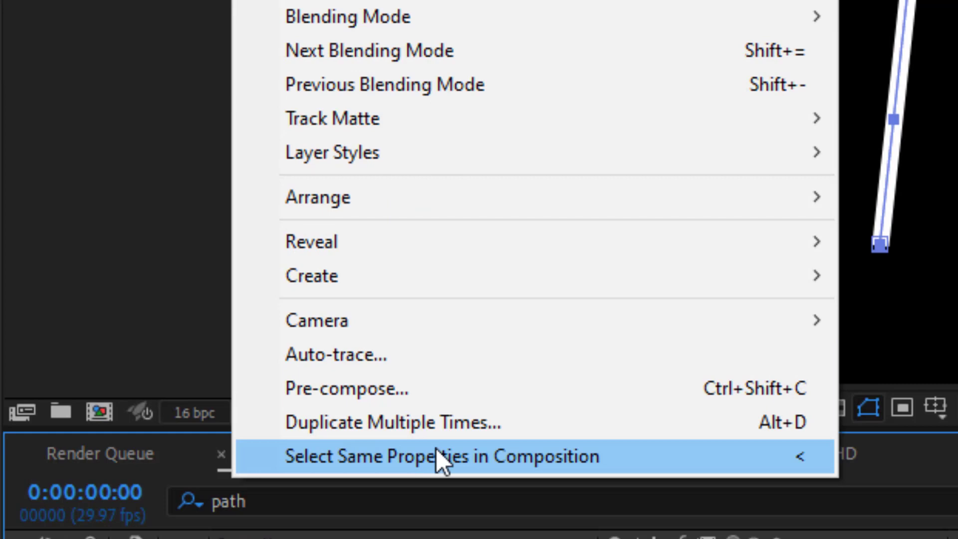
{"action": "left_click", "coordinate": [439, 451]}
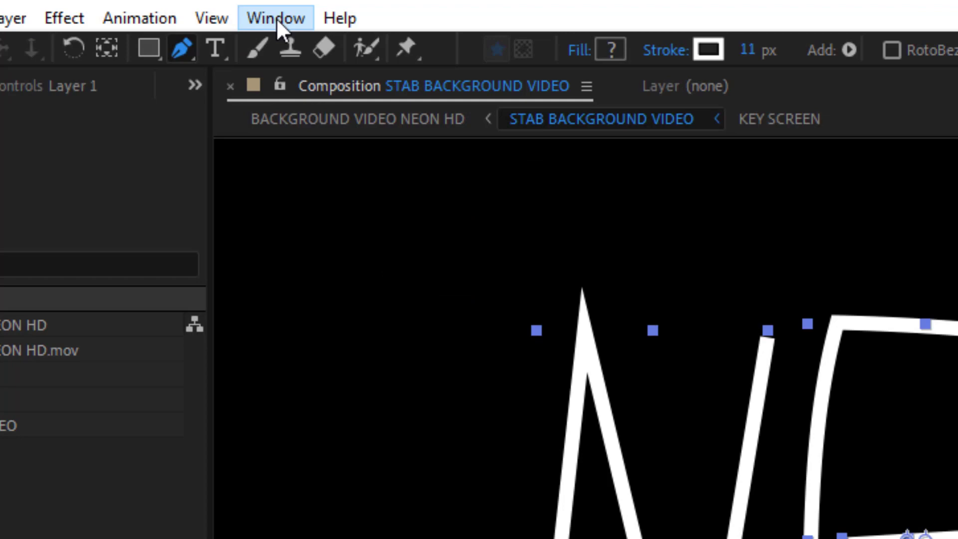
Step: Run the Create Nulls From Paths script on the selected paths with Points Follow Nulls
{"action": "left_click", "coordinate": [186, 20]}
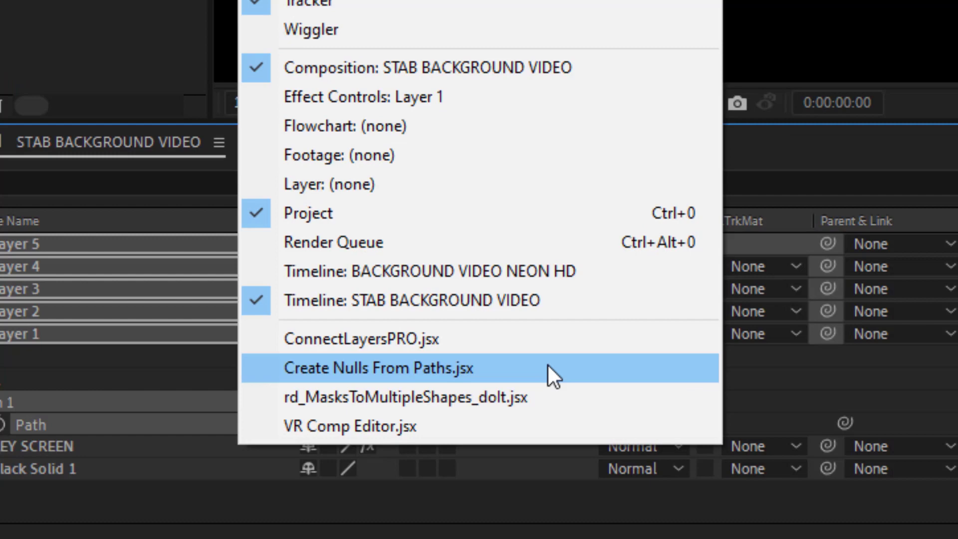
{"action": "left_click", "coordinate": [548, 364]}
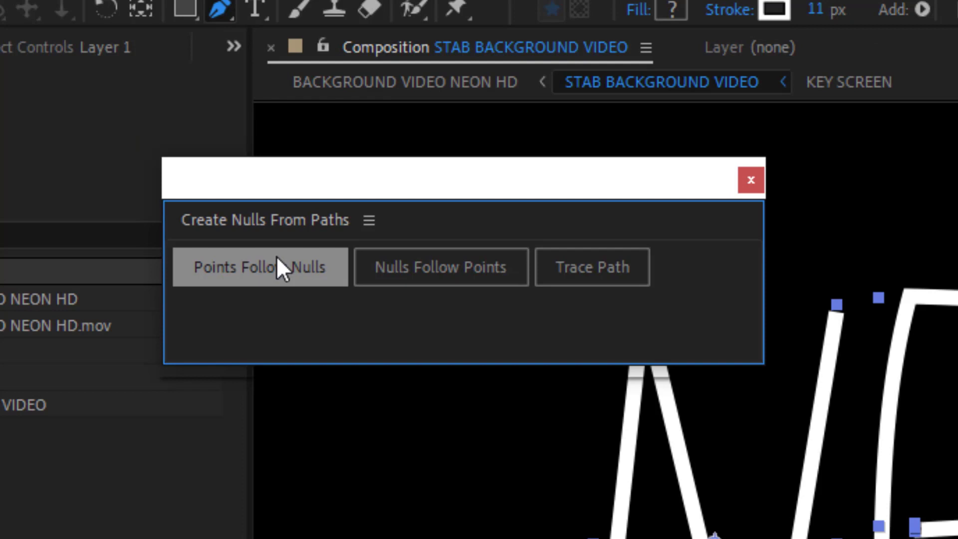
{"action": "left_click", "coordinate": [278, 257]}
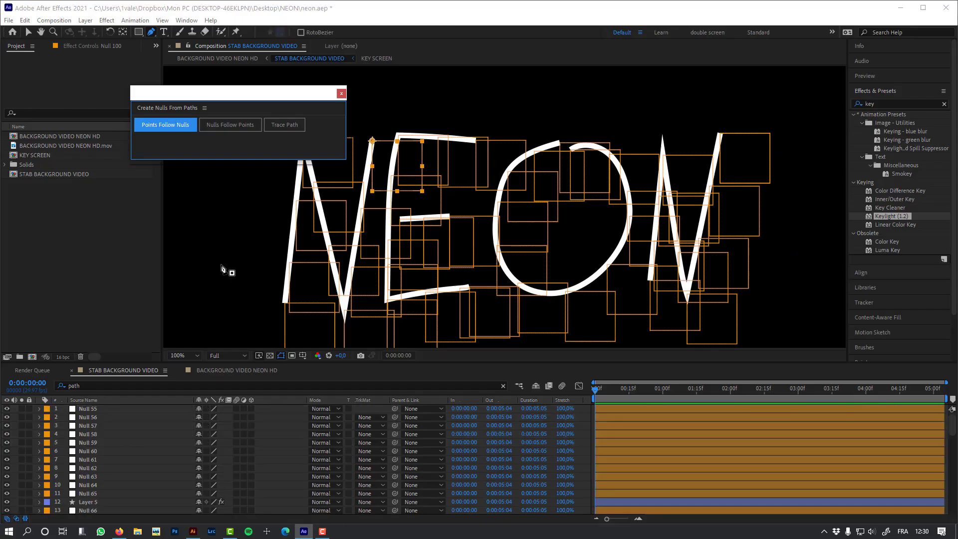
Step: Test the path control by moving the null at the first N's lower-left end, and undo the move
{"action": "key", "text": "v"}
{"action": "left_click", "coordinate": [234, 298]}
{"action": "left_click", "coordinate": [286, 322]}
{"action": "mouse_move", "coordinate": [285, 303]}
{"action": "left_mouse_down"}
{"action": "mouse_move", "coordinate": [255, 286]}
{"action": "mouse_move", "coordinate": [287, 300]}
{"action": "mouse_move", "coordinate": [295, 282]}
{"action": "left_mouse_up"}
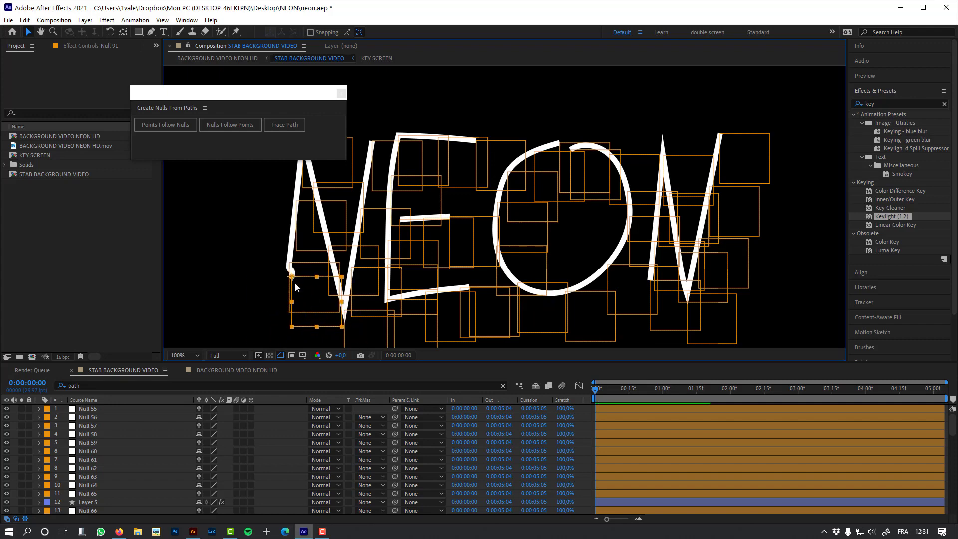
{"action": "key", "text": "ctrl+z"}
Step: Close the Create Nulls From Paths script window and deselect all layers
{"action": "left_click", "coordinate": [341, 94]}
{"action": "left_click", "coordinate": [227, 113]}
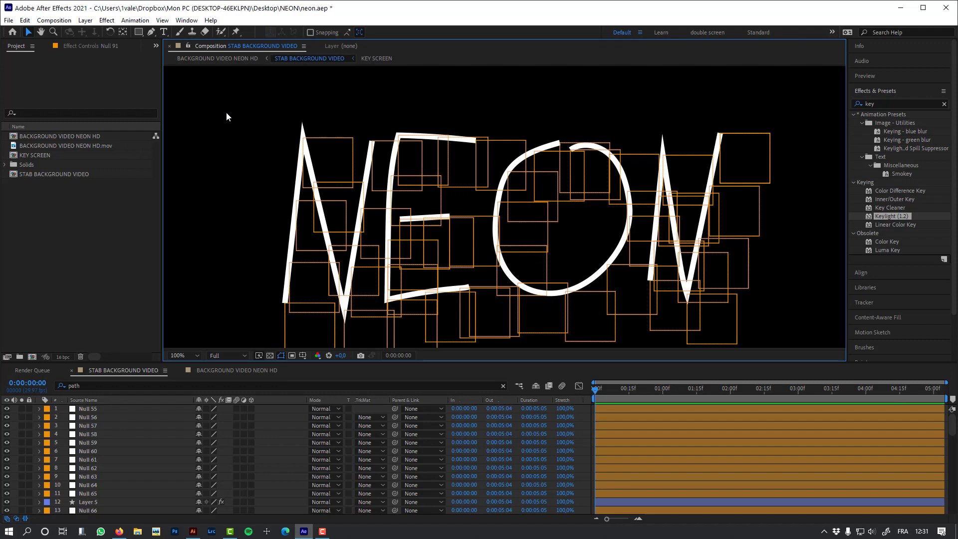
{"action": "scroll", "coordinate": [395, 192], "scroll_direction": "down", "scroll_amount": 2}
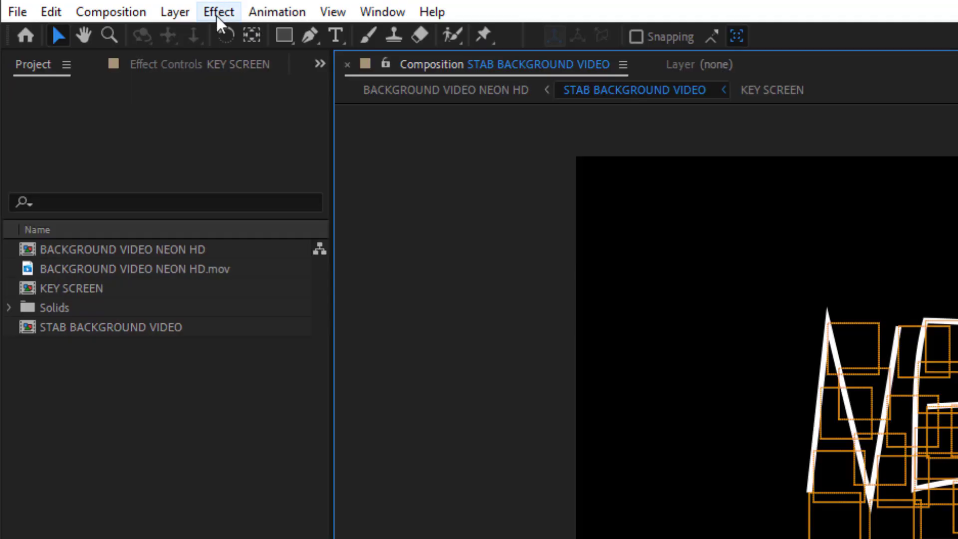
Step: Create a new solid named CONTROL with a width and height of 10 px
{"action": "left_click", "coordinate": [85, 20]}
{"action": "mouse_move", "coordinate": [203, 35]}
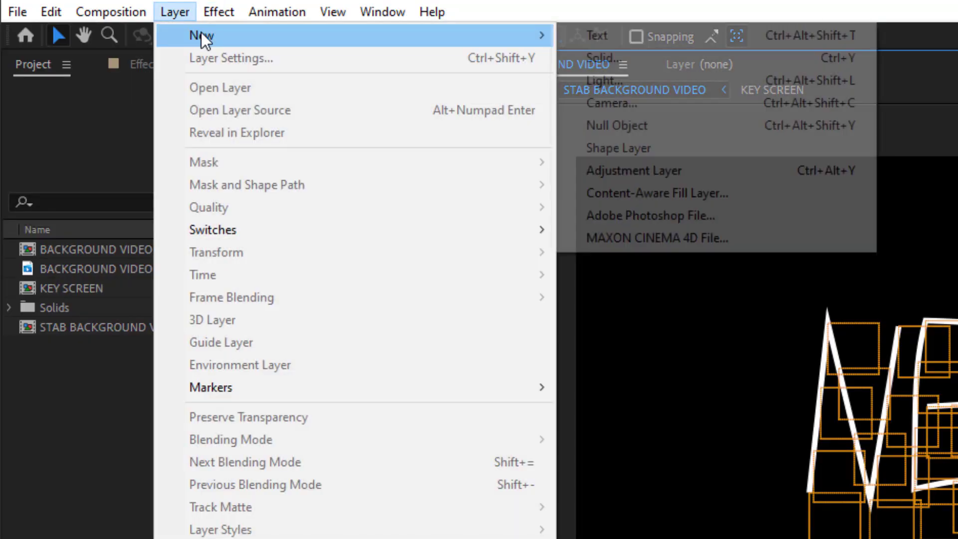
{"action": "left_click", "coordinate": [679, 63]}
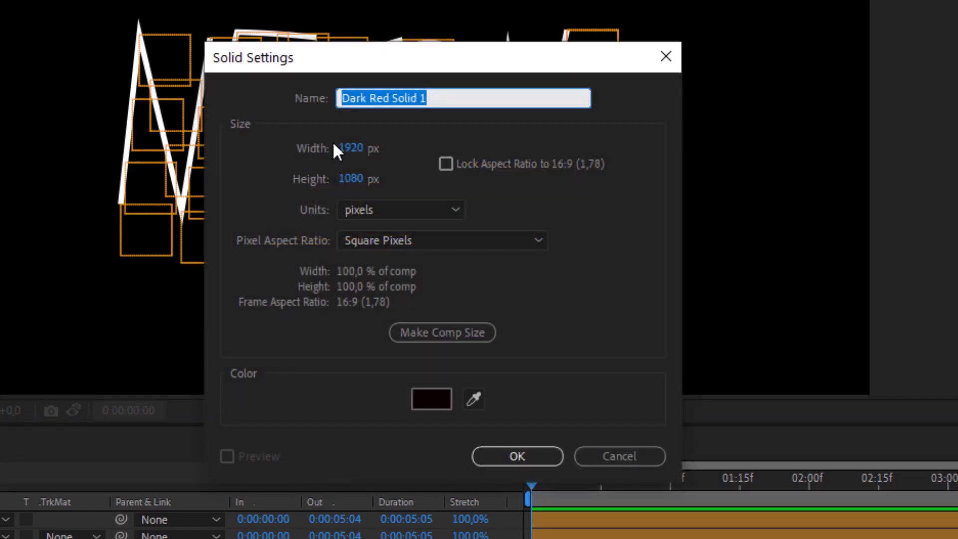
{"action": "left_click", "coordinate": [333, 150]}
{"action": "type", "text": "10"}
{"action": "key", "text": "Tab"}
{"action": "type", "text": "10"}
{"action": "left_click", "coordinate": [454, 99]}
{"action": "type", "text": "CONTROL"}
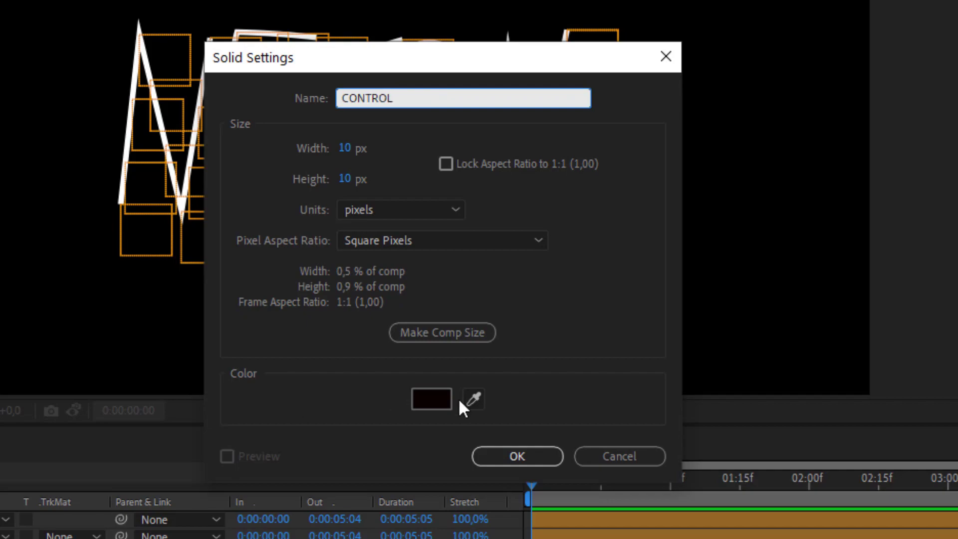
Step: Set the solid's color to red D16161 and confirm the solid's settings
{"action": "left_click", "coordinate": [449, 402]}
{"action": "type", "text": "D16161"}
{"action": "left_click", "coordinate": [395, 276]}
{"action": "left_click", "coordinate": [517, 457]}
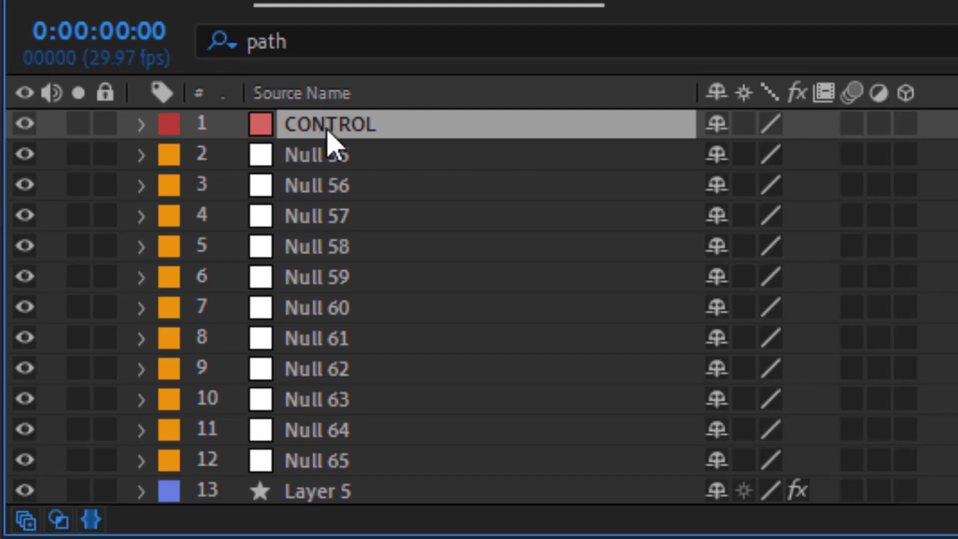
Step: Remove the CONTROL layer from the composition and replace all orange-labelled nulls with the CONTROL solid from the Solids folder
{"action": "key", "text": "Delete"}
{"action": "left_click", "coordinate": [301, 118]}
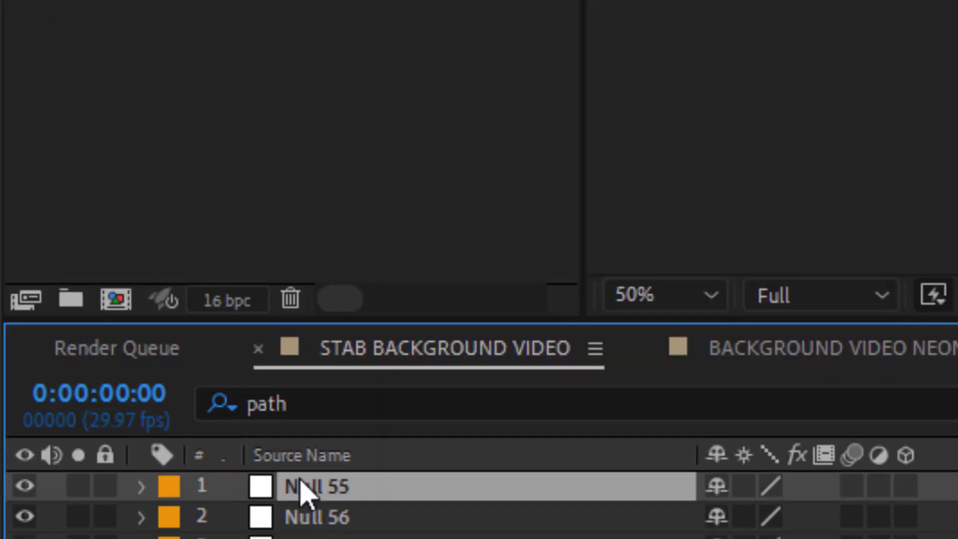
{"action": "left_click", "coordinate": [161, 494]}
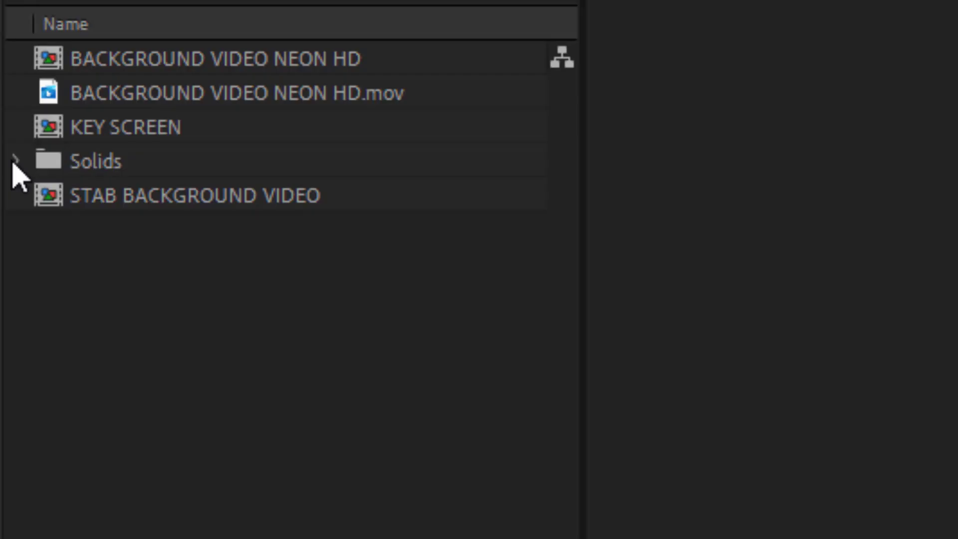
{"action": "left_click", "coordinate": [15, 162]}
{"action": "scroll", "coordinate": [189, 171], "scroll_direction": "down", "scroll_amount": 3}
{"action": "left_click", "coordinate": [157, 128]}
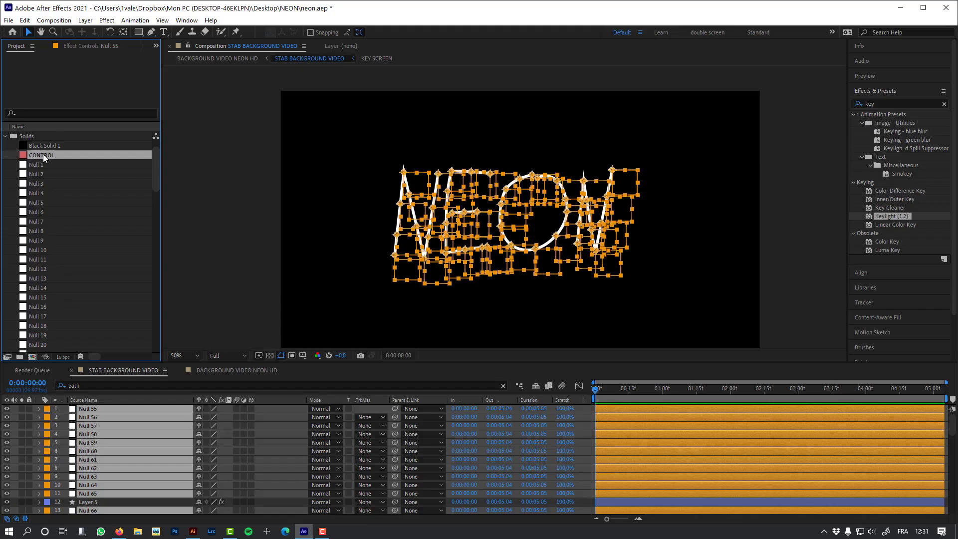
{"action": "left_click_drag", "start_coordinate": [157, 128], "coordinate": [501, 275]}
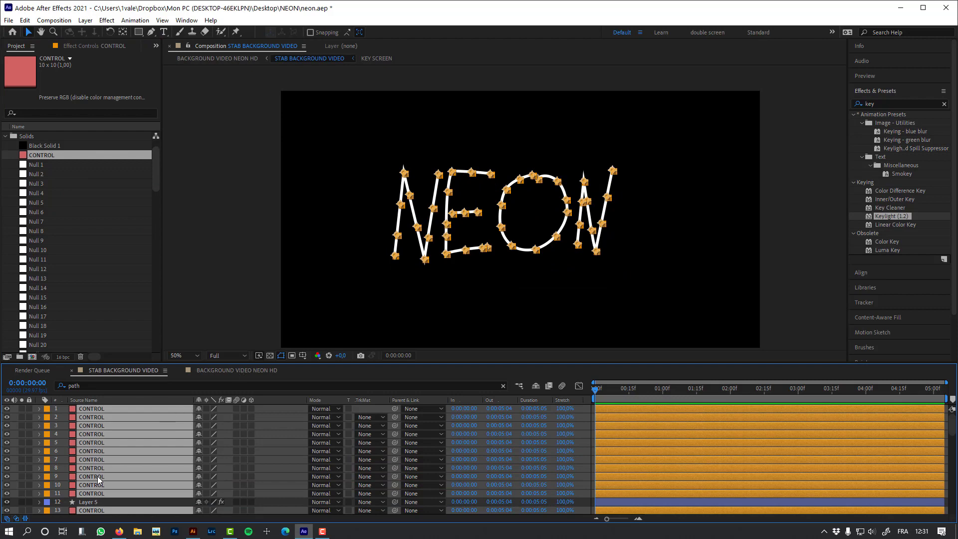
Step: Test the replaced controls by moving the CONTROL layer at the foot of the last N, and undo the move
{"action": "left_click", "coordinate": [542, 317]}
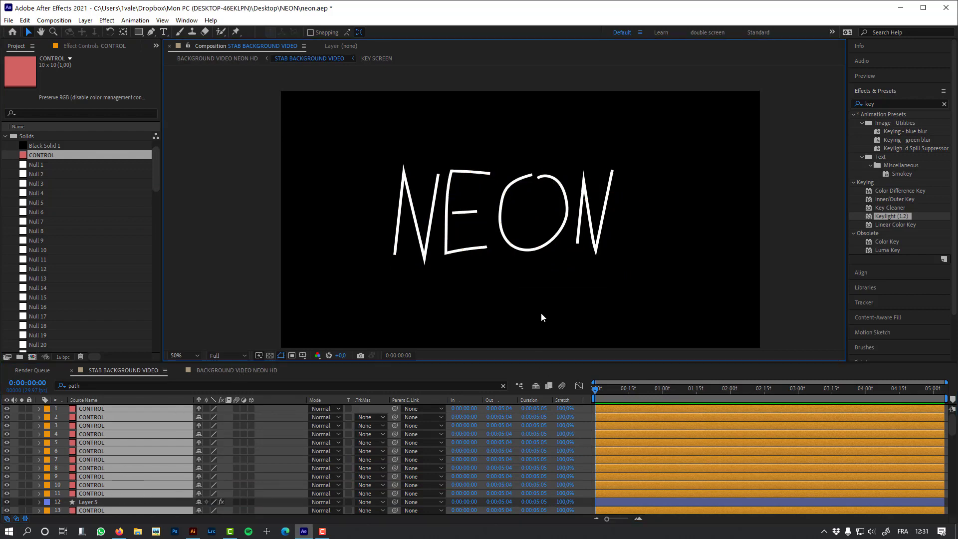
{"action": "left_click", "coordinate": [88, 408]}
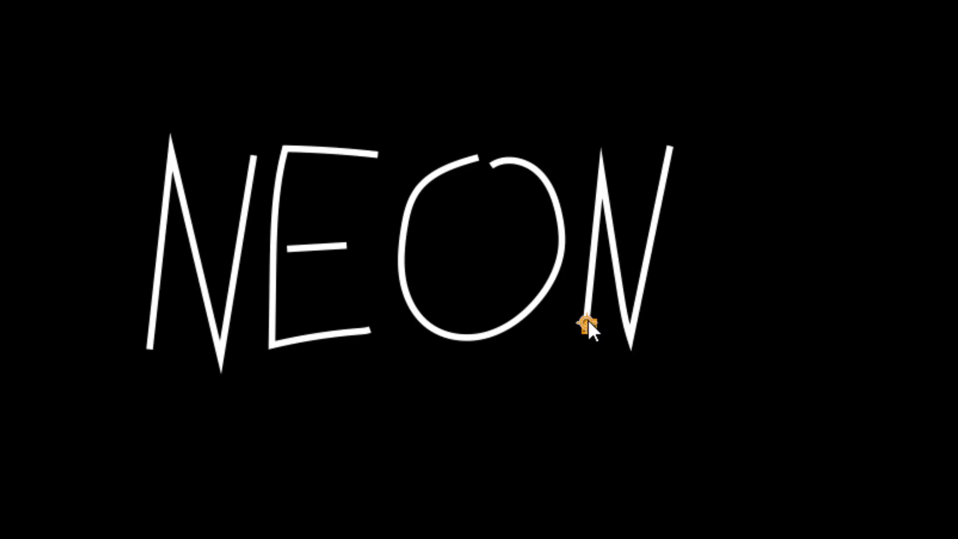
{"action": "left_click_drag", "start_coordinate": [578, 243], "coordinate": [580, 241]}
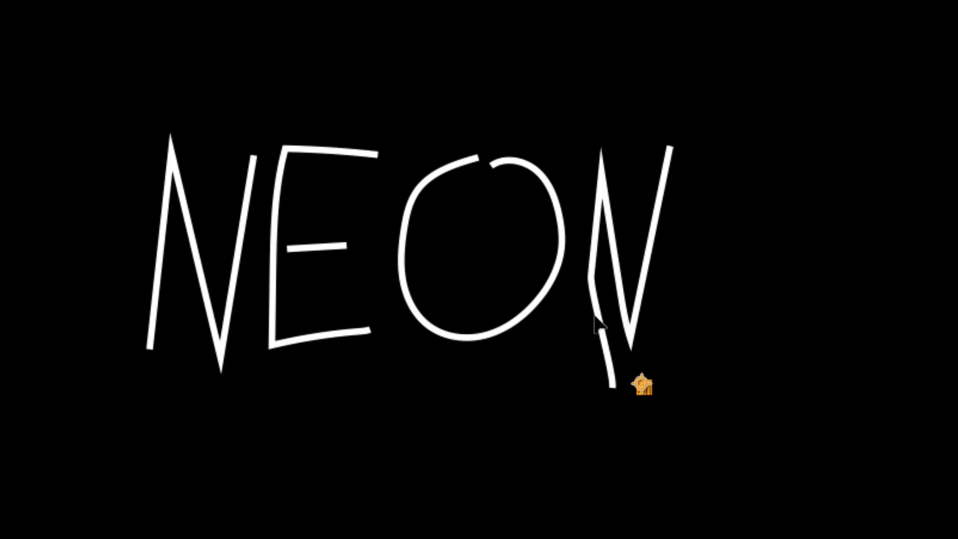
{"action": "mouse_move", "coordinate": [595, 315]}
{"action": "left_mouse_down"}
{"action": "mouse_move", "coordinate": [561, 321]}
{"action": "mouse_move", "coordinate": [621, 343]}
{"action": "left_mouse_up"}
{"action": "key", "text": "ctrl+z"}
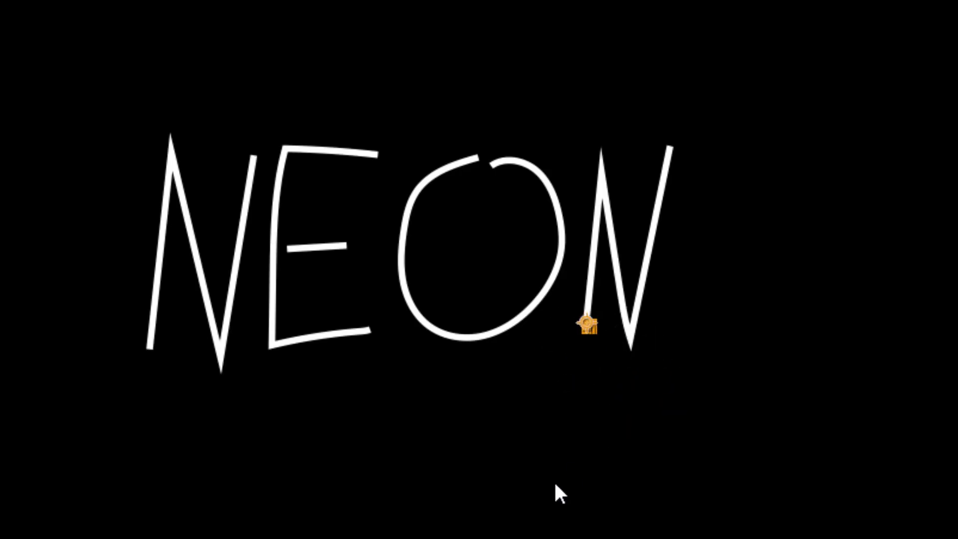
Step: Select all original lettering shape layers through Layer 5's blue label group and delete them
{"action": "left_click", "coordinate": [187, 498]}
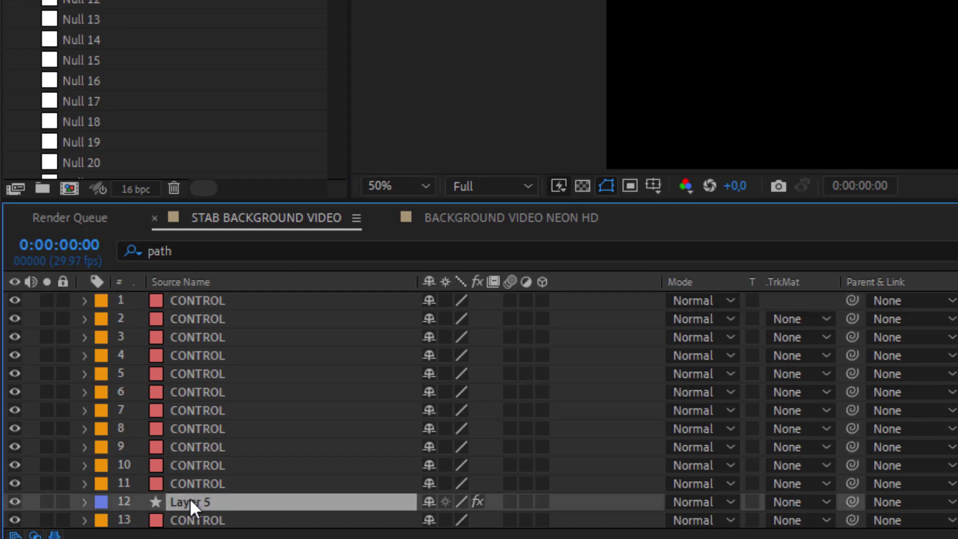
{"action": "left_click", "coordinate": [112, 505]}
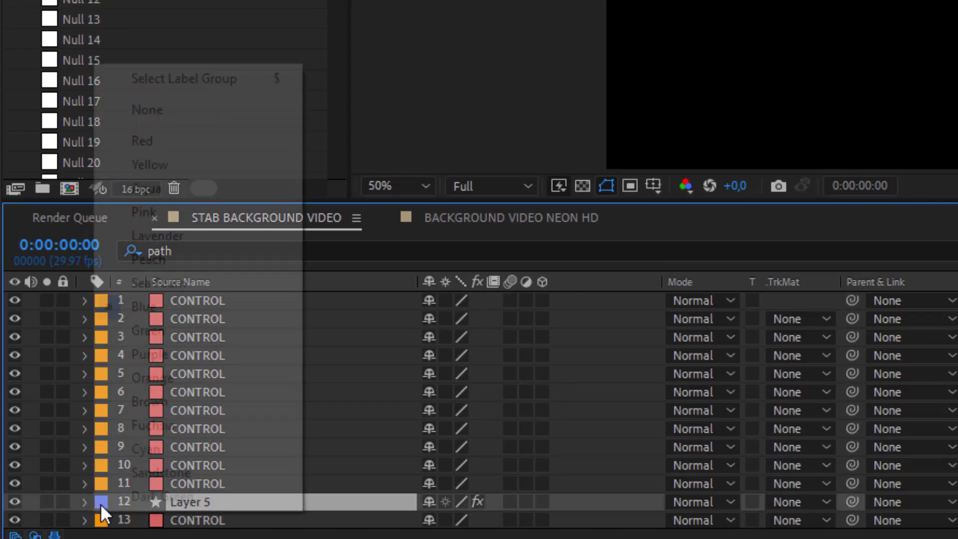
{"action": "left_click", "coordinate": [203, 78]}
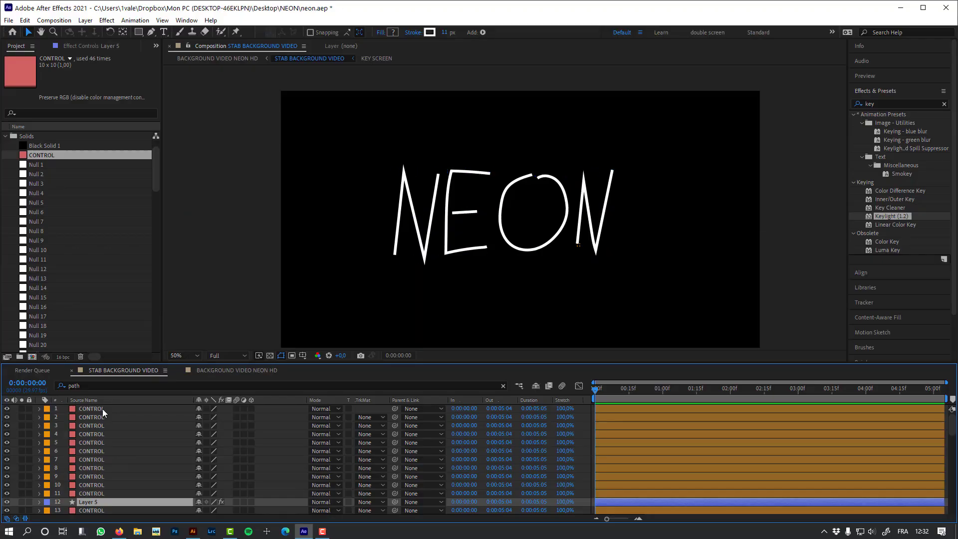
{"action": "key", "text": "Delete"}
Step: Connect the last N's CONTROL layers, 1 to 11, with an open chain using the ConnectLayersPRO script
{"action": "left_click", "coordinate": [103, 410]}
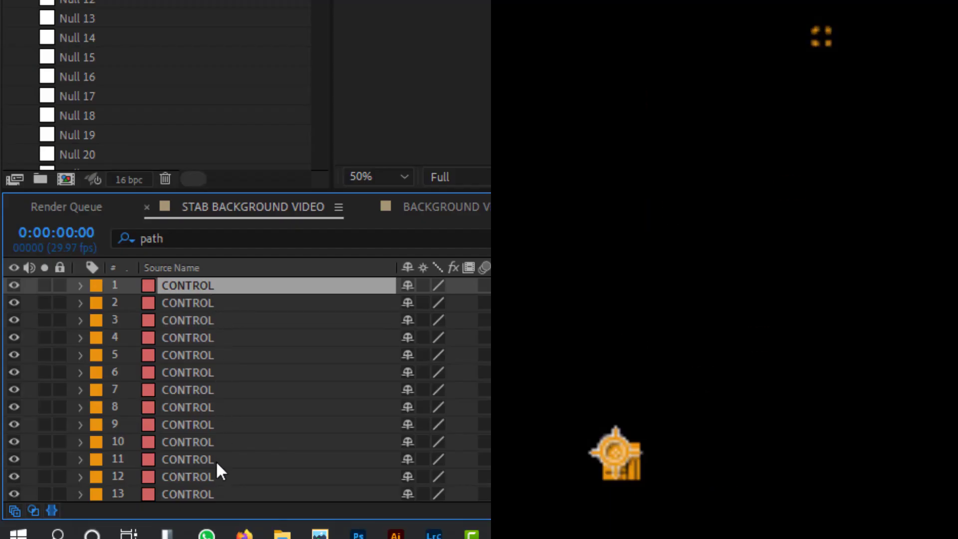
{"action": "left_click", "coordinate": [222, 462]}
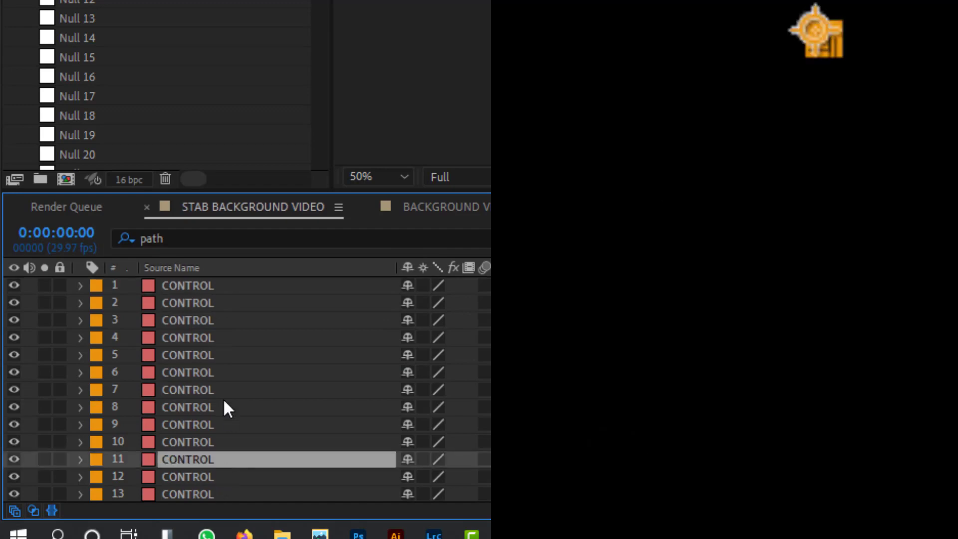
{"action": "left_click", "coordinate": [218, 287], "text": "shift"}
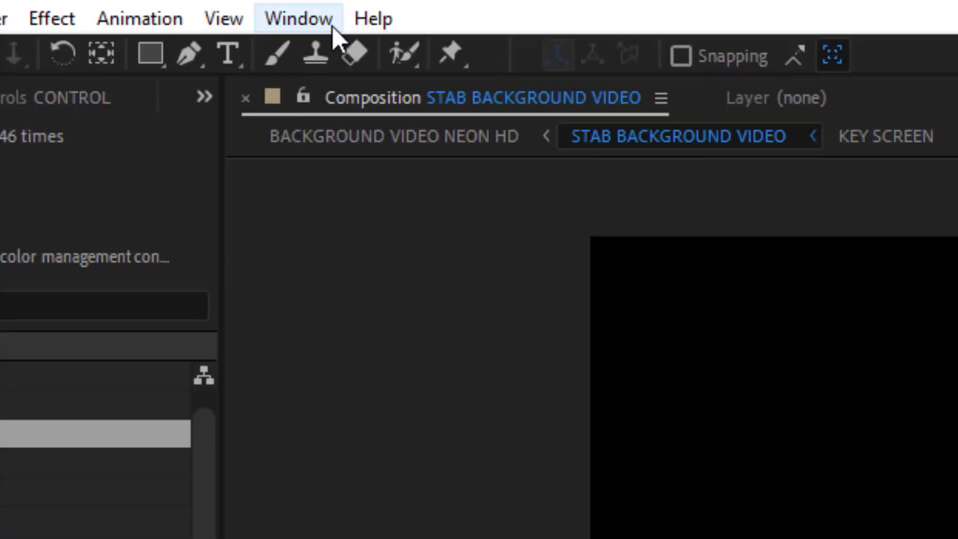
{"action": "left_click", "coordinate": [298, 18]}
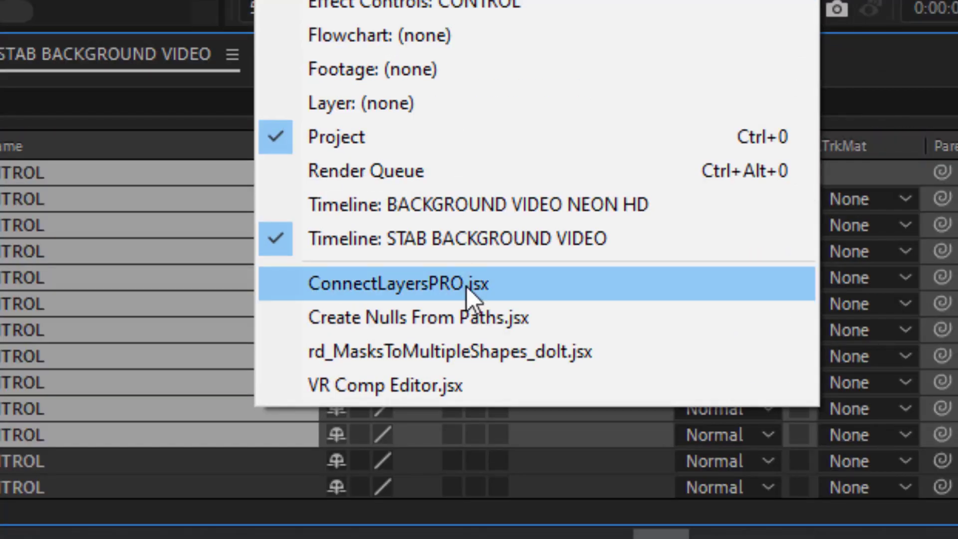
{"action": "left_click", "coordinate": [466, 286]}
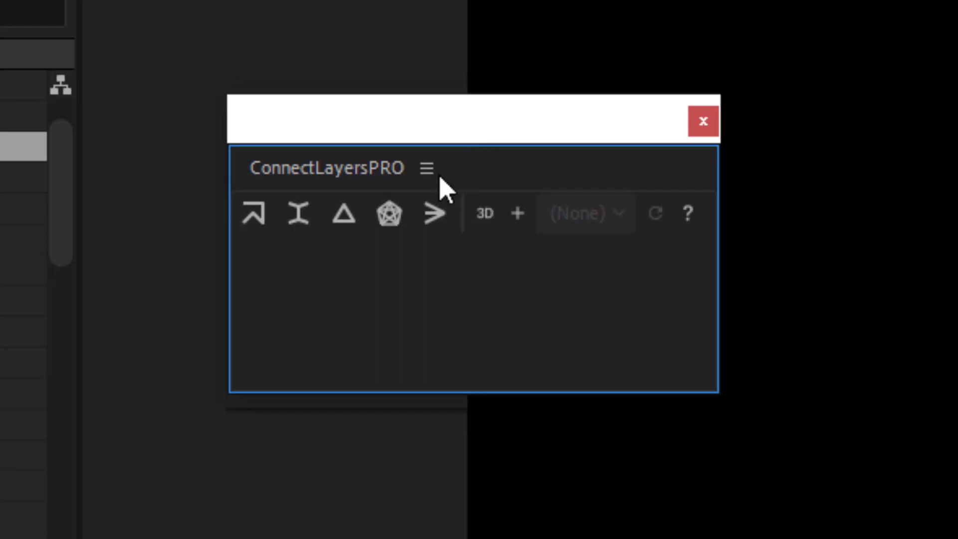
{"action": "left_click", "coordinate": [255, 215]}
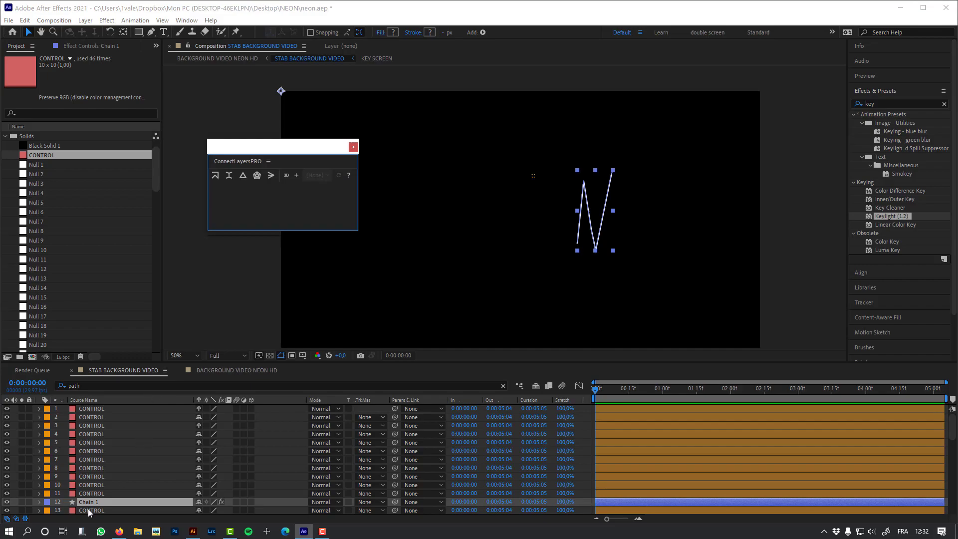
Step: Select all CONTROL layers of the O and connect them with an open chain
{"action": "scroll", "coordinate": [95, 499], "scroll_direction": "down", "scroll_amount": 1}
{"action": "left_click", "coordinate": [100, 486]}
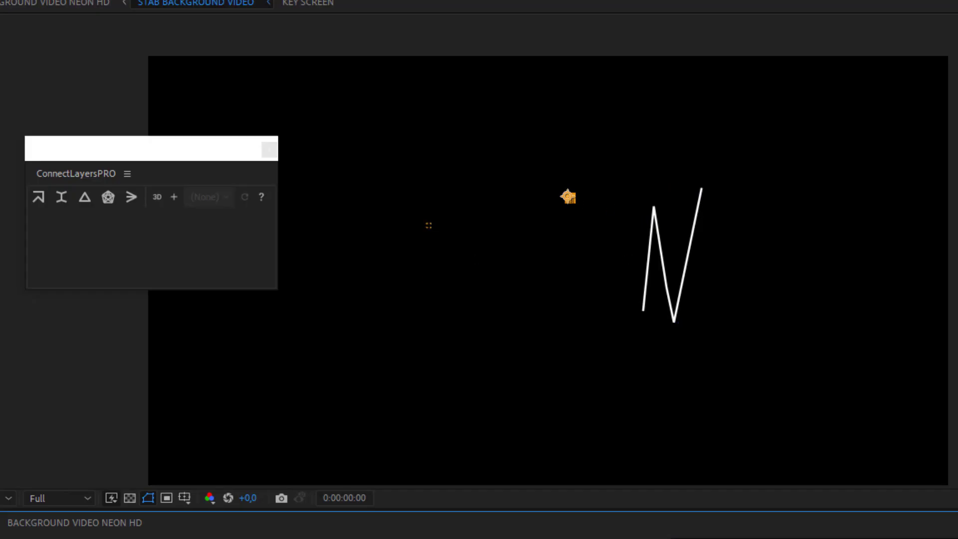
{"action": "left_click", "coordinate": [100, 538], "text": "shift"}
{"action": "key", "text": "ctrl+shift+Up"}
{"action": "key", "text": "ctrl+shift+Up"}
{"action": "key", "text": "ctrl+shift+Up"}
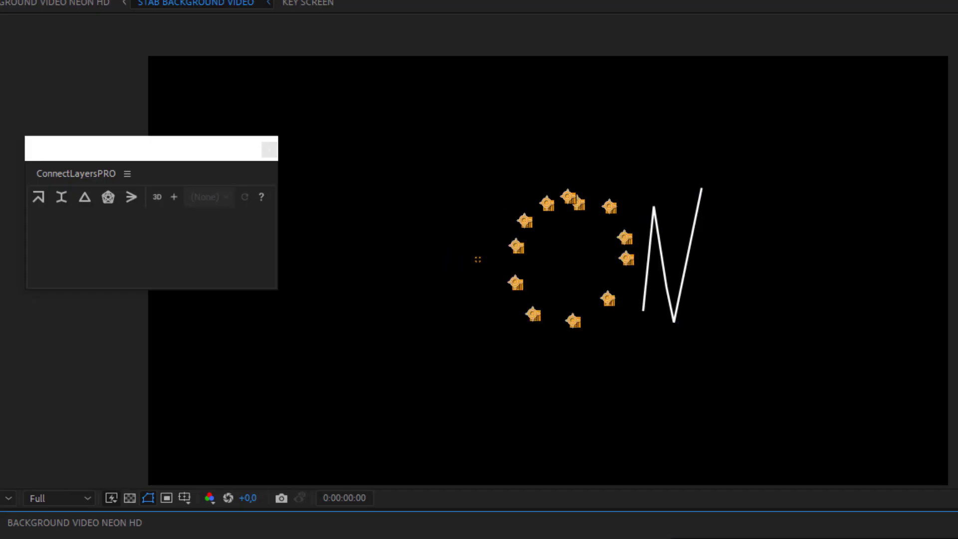
{"action": "left_click", "coordinate": [39, 197]}
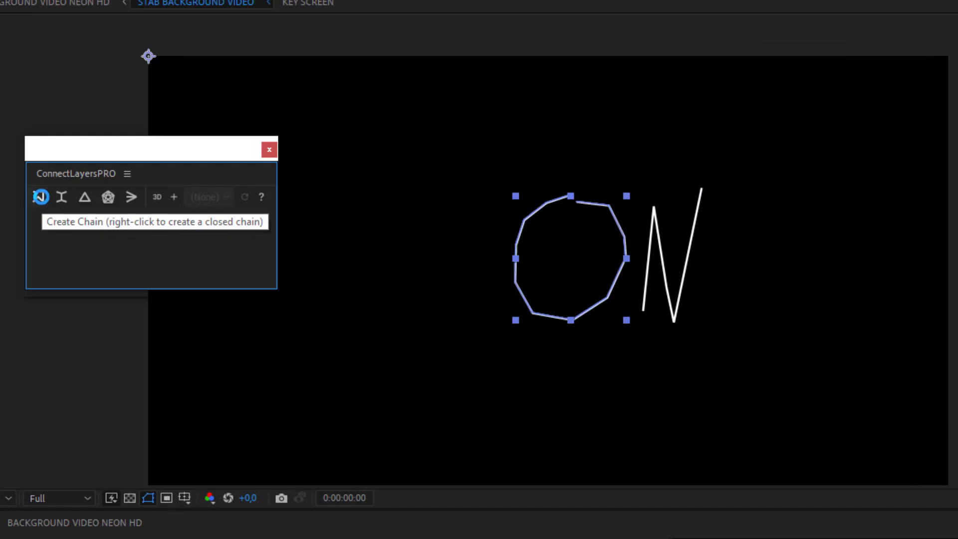
Step: Connect the CONTROL layers of the E's middle bar with an open chain
{"action": "left_click", "coordinate": [100, 538]}
{"action": "left_click", "coordinate": [100, 538], "text": "shift"}
{"action": "left_click", "coordinate": [39, 197]}
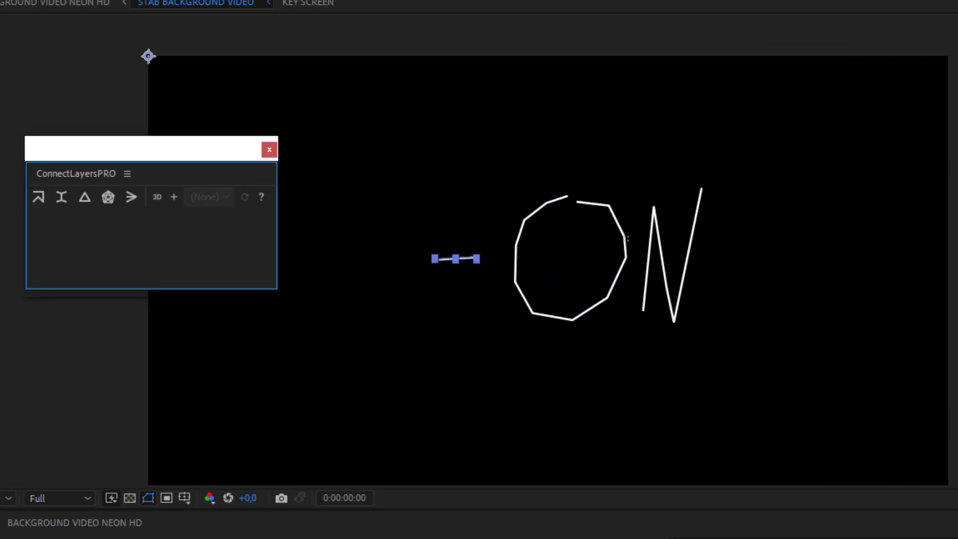
Step: Chain the CONTROL layers of the E's outer strokes, adding them to the existing Chain 3
{"action": "left_click", "coordinate": [100, 538]}
{"action": "left_click", "coordinate": [100, 538], "text": "shift"}
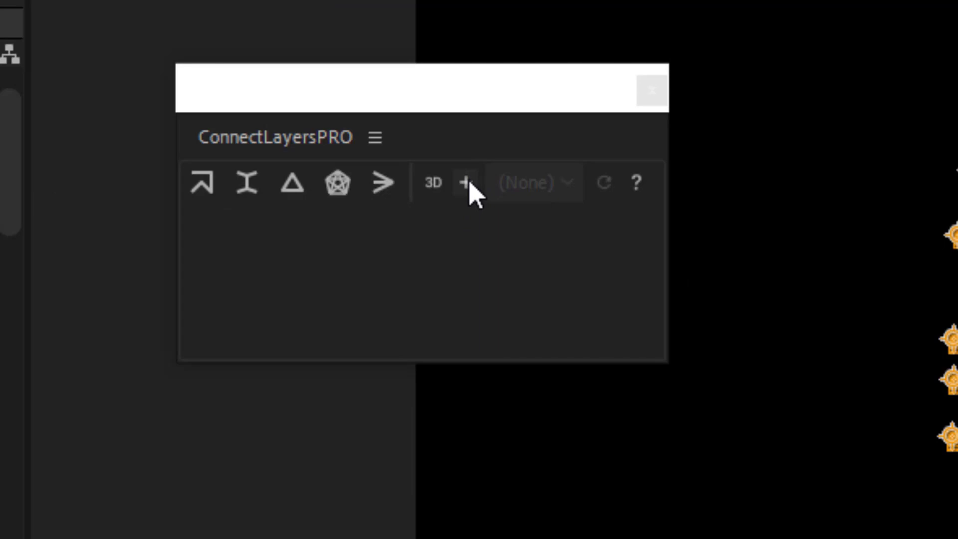
{"action": "left_click", "coordinate": [467, 182]}
{"action": "left_click", "coordinate": [568, 182]}
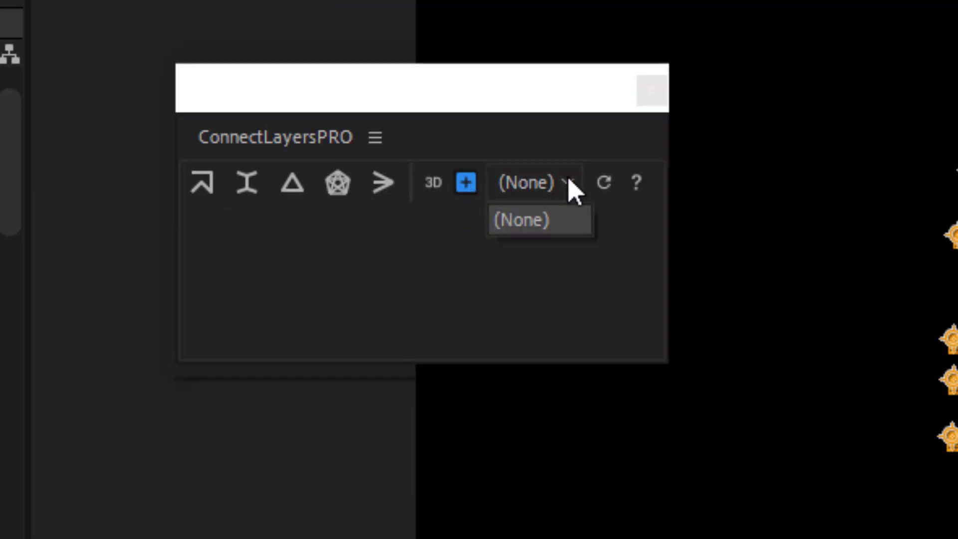
{"action": "left_click", "coordinate": [599, 184]}
{"action": "left_click", "coordinate": [570, 184]}
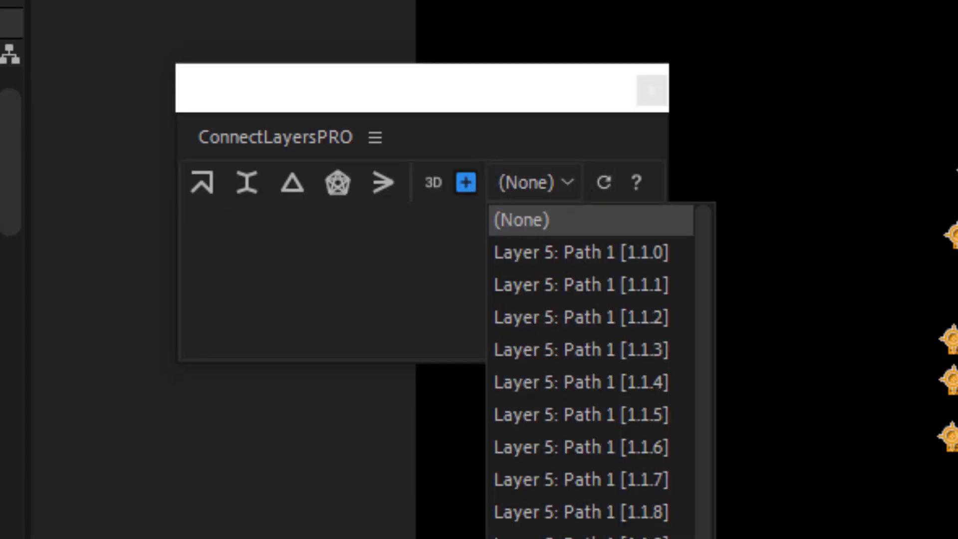
{"action": "scroll", "coordinate": [580, 280], "scroll_direction": "down", "scroll_amount": 8}
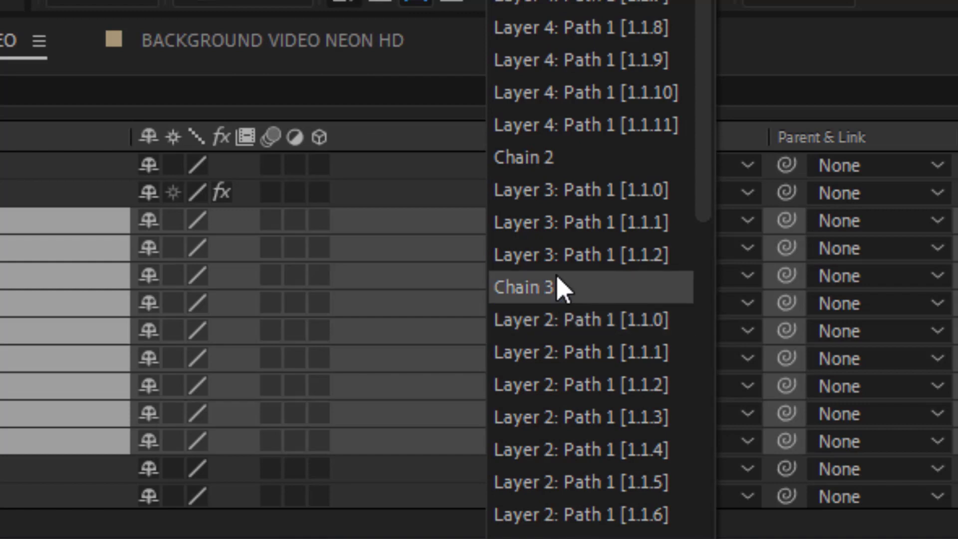
{"action": "left_click", "coordinate": [558, 277]}
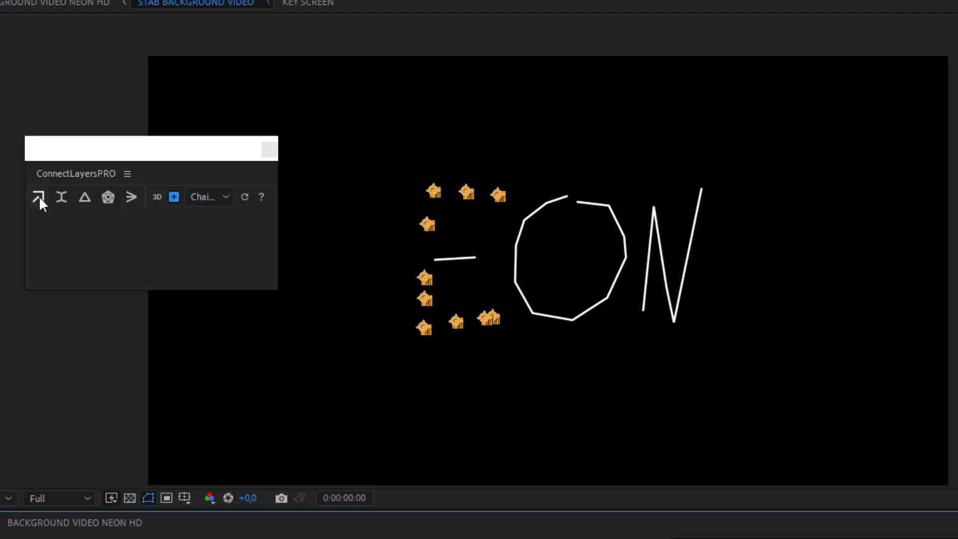
{"action": "left_click", "coordinate": [39, 196]}
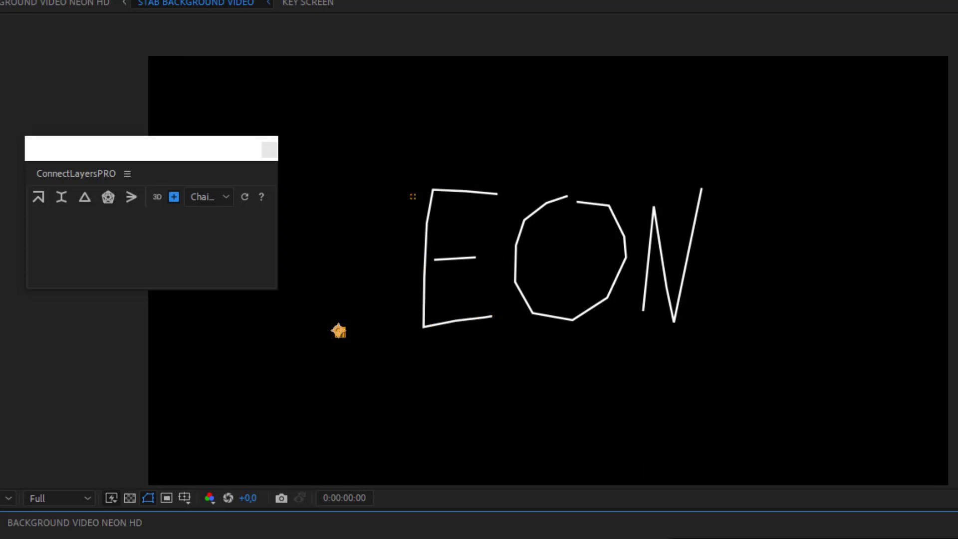
Step: Connect the first N's CONTROL layers with their own chain, with adding to an existing chain turned off
{"action": "left_click", "coordinate": [165, 537], "text": "shift"}
{"action": "left_click", "coordinate": [173, 195]}
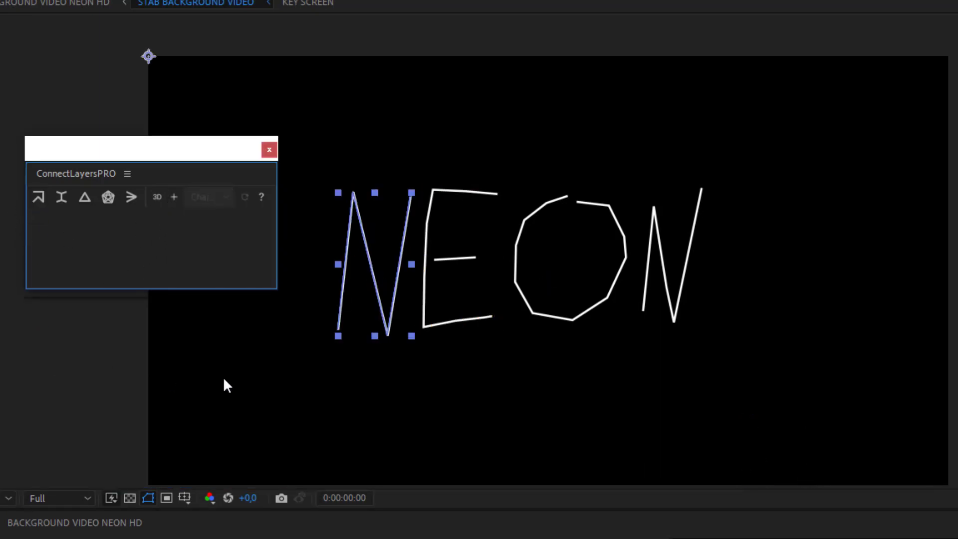
Step: Test the chain by moving the CONTROL layer at the first N's upper end, and undo the move
{"action": "left_click", "coordinate": [165, 537]}
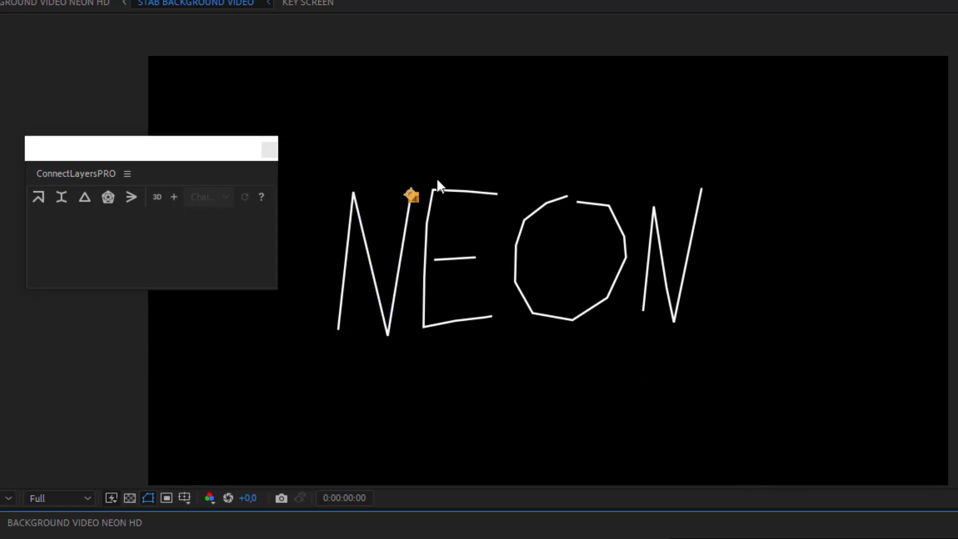
{"action": "mouse_move", "coordinate": [411, 196]}
{"action": "left_mouse_down"}
{"action": "mouse_move", "coordinate": [372, 143]}
{"action": "mouse_move", "coordinate": [514, 171]}
{"action": "mouse_move", "coordinate": [419, 185]}
{"action": "left_mouse_up"}
{"action": "key", "text": "ctrl+z"}
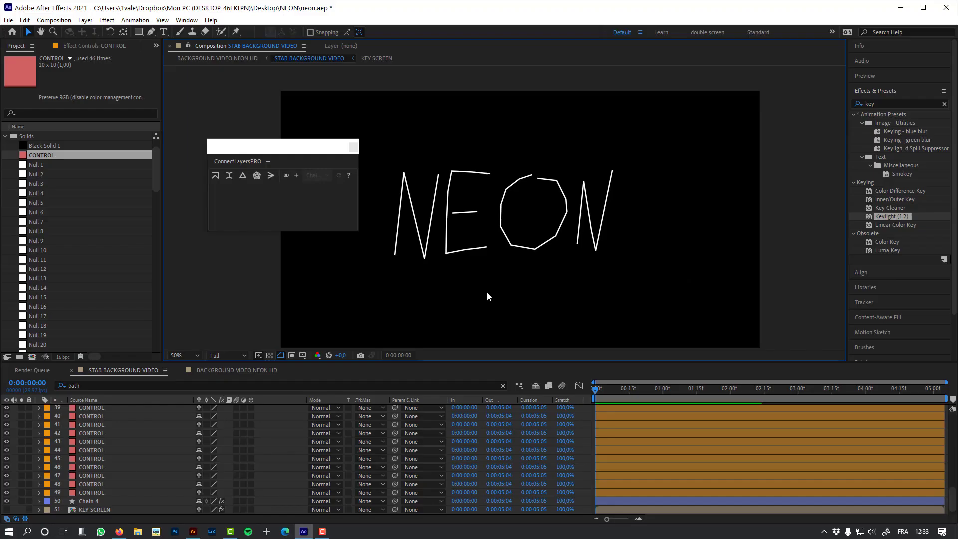
Step: Smooth the O's chain by adding the Curviness module with its function set to Auto Bezier Tension
{"action": "left_click", "coordinate": [523, 303]}
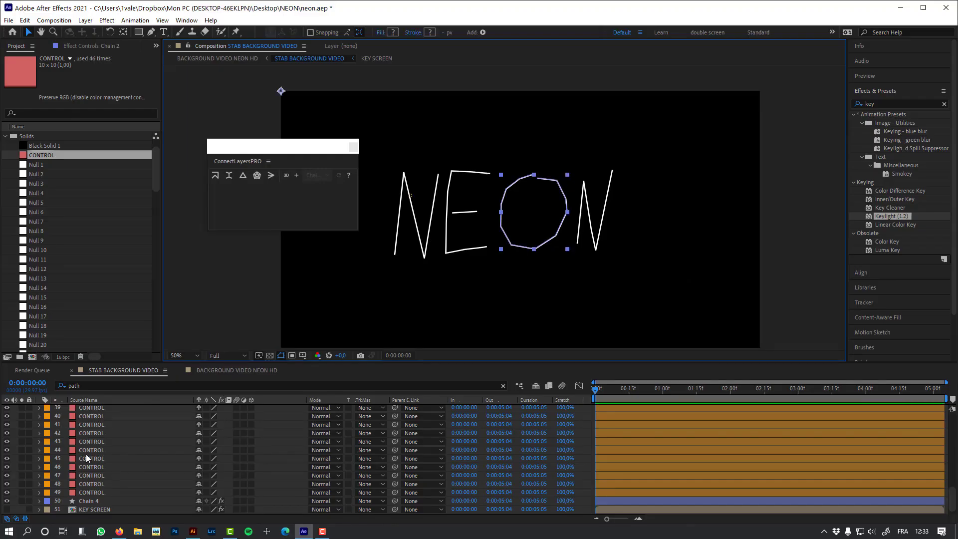
{"action": "left_click", "coordinate": [81, 44]}
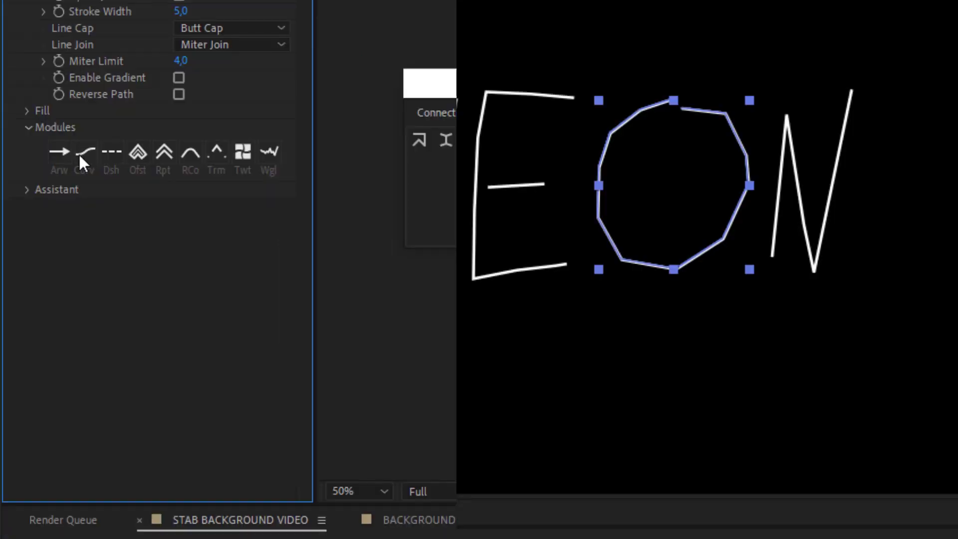
{"action": "left_click", "coordinate": [80, 154]}
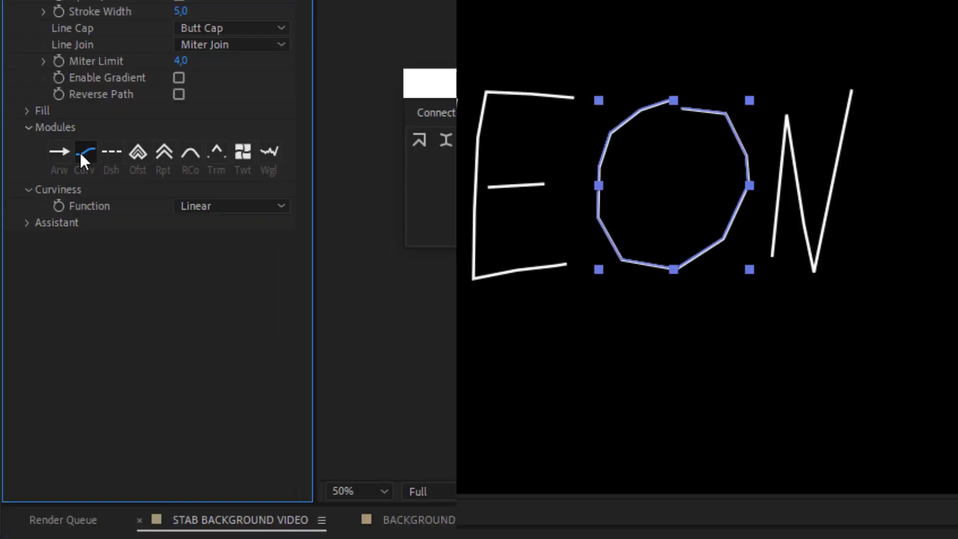
{"action": "left_click", "coordinate": [227, 208]}
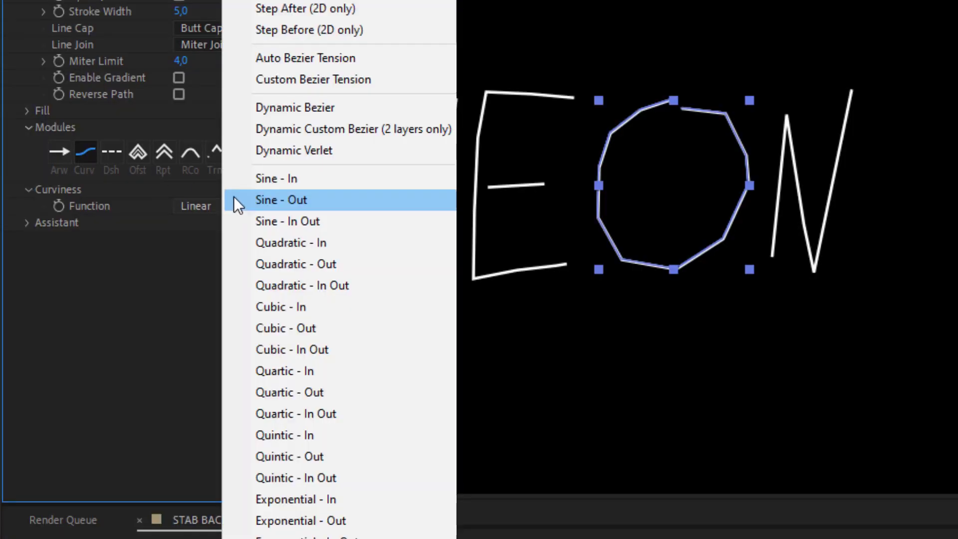
{"action": "left_click", "coordinate": [356, 64]}
{"action": "left_click", "coordinate": [560, 347]}
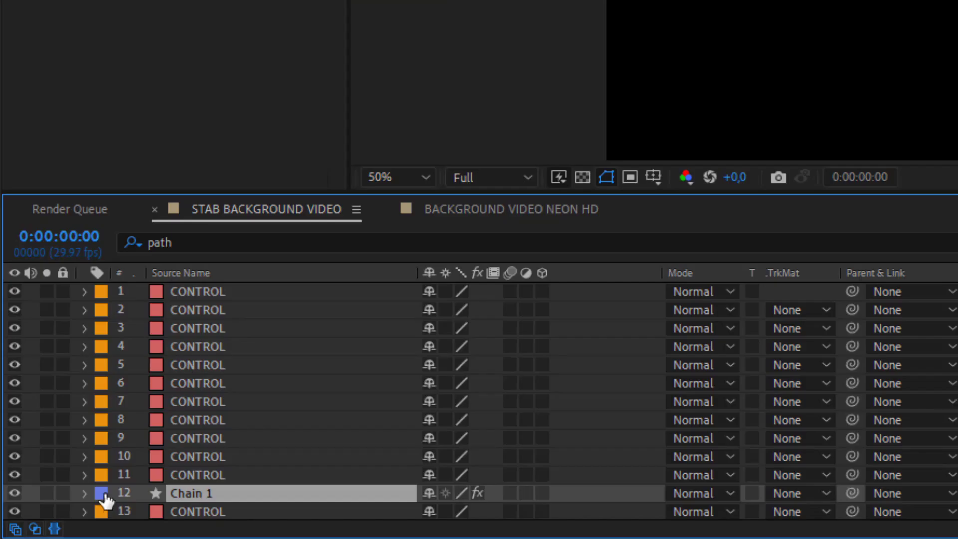
Step: Select all Chain layers by their shared label and move them to the top of the layer stack
{"action": "left_click", "coordinate": [102, 493]}
{"action": "left_click", "coordinate": [194, 73]}
{"action": "left_click_drag", "start_coordinate": [191, 490], "coordinate": [234, 287]}
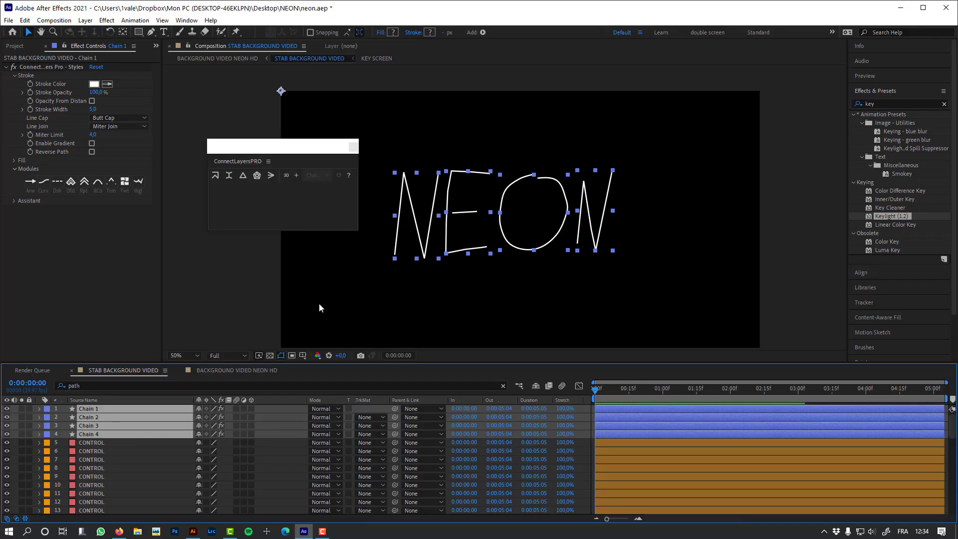
{"action": "left_click", "coordinate": [319, 308]}
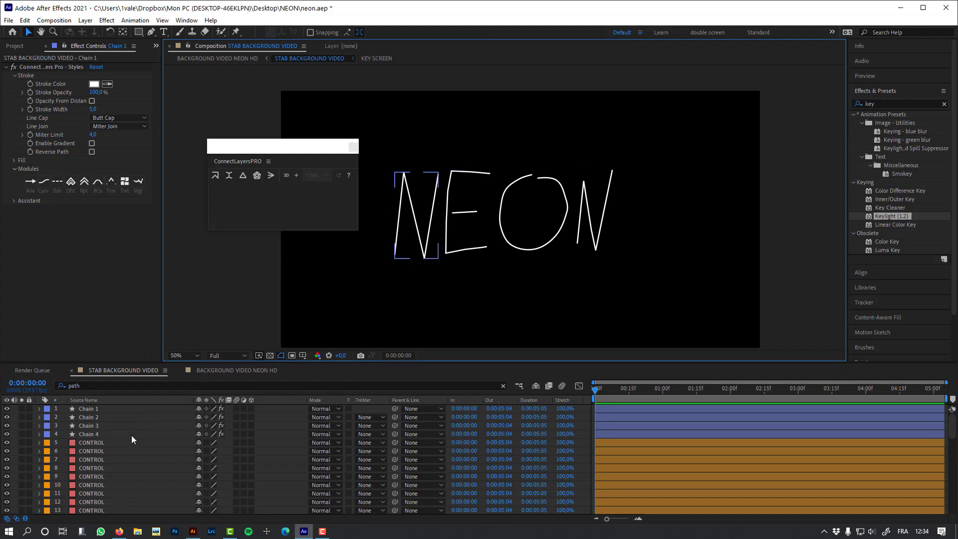
Step: Make the KEY SCREEN layer visible and move the current time to 0:00:03:01, where the hand touches the lettering
{"action": "scroll", "coordinate": [77, 448], "scroll_direction": "down", "scroll_amount": 10}
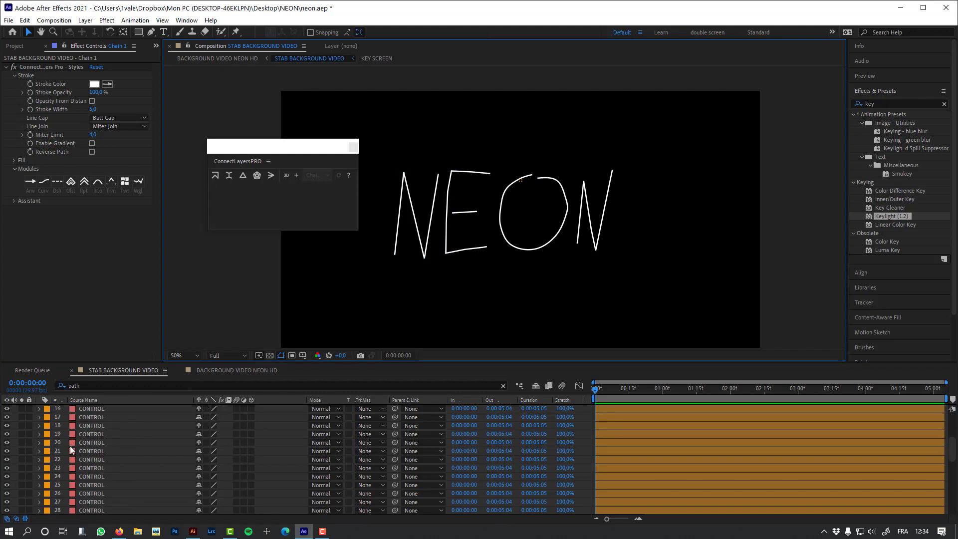
{"action": "left_click", "coordinate": [6, 501]}
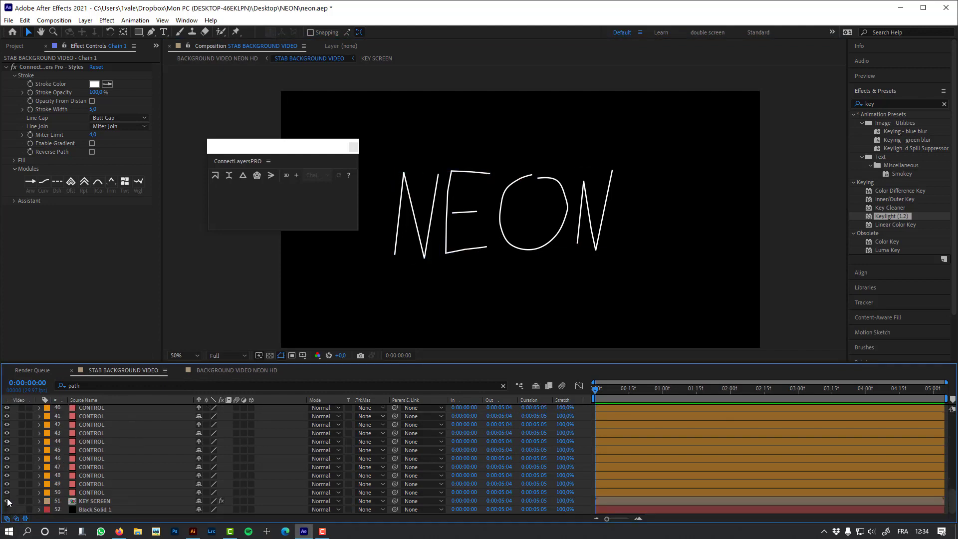
{"action": "scroll", "coordinate": [190, 483], "scroll_direction": "up", "scroll_amount": 10}
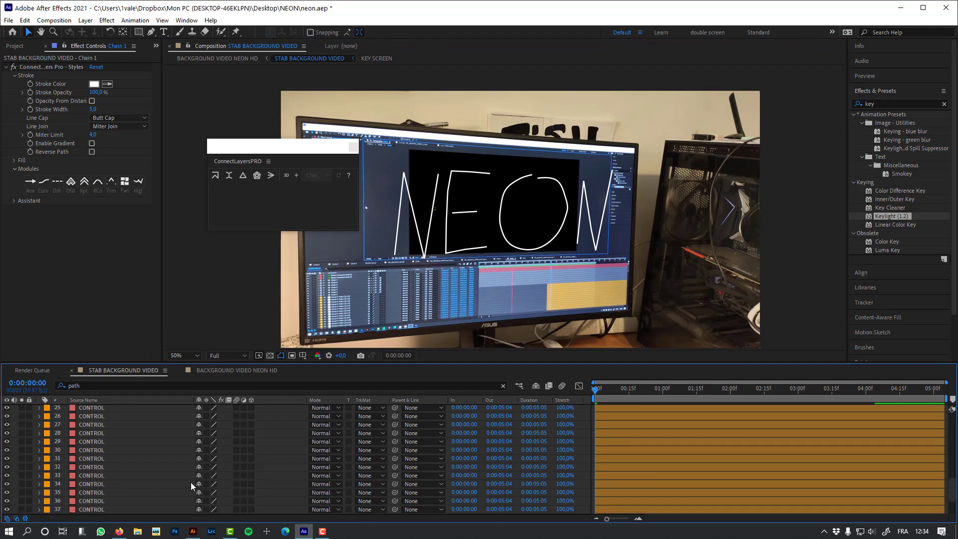
{"action": "mouse_move", "coordinate": [696, 391]}
{"action": "left_mouse_down"}
{"action": "mouse_move", "coordinate": [824, 394]}
{"action": "mouse_move", "coordinate": [801, 397]}
{"action": "left_mouse_up"}
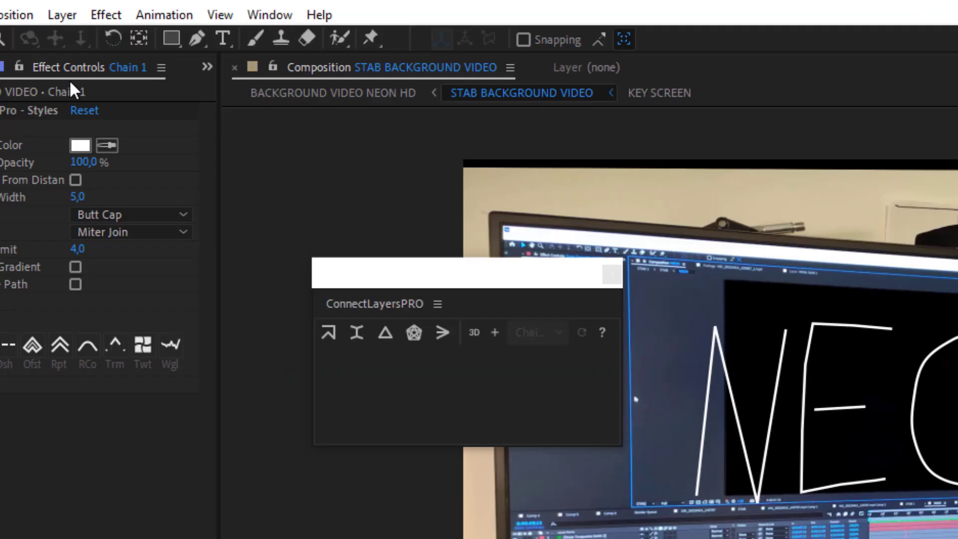
Step: Create a null object and parent every CONTROL layer to it by selecting their label group
{"action": "left_click", "coordinate": [89, 20]}
{"action": "mouse_move", "coordinate": [85, 33]}
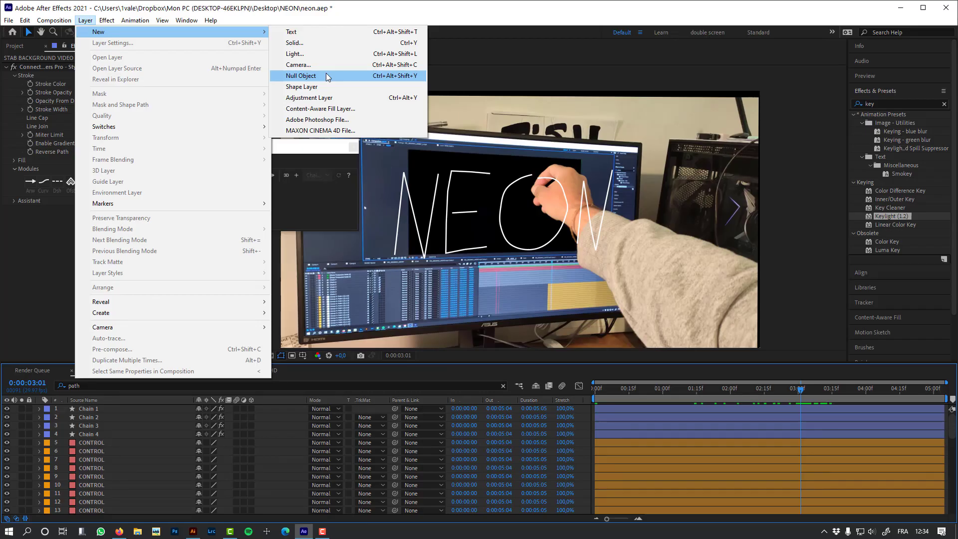
{"action": "left_click", "coordinate": [557, 128]}
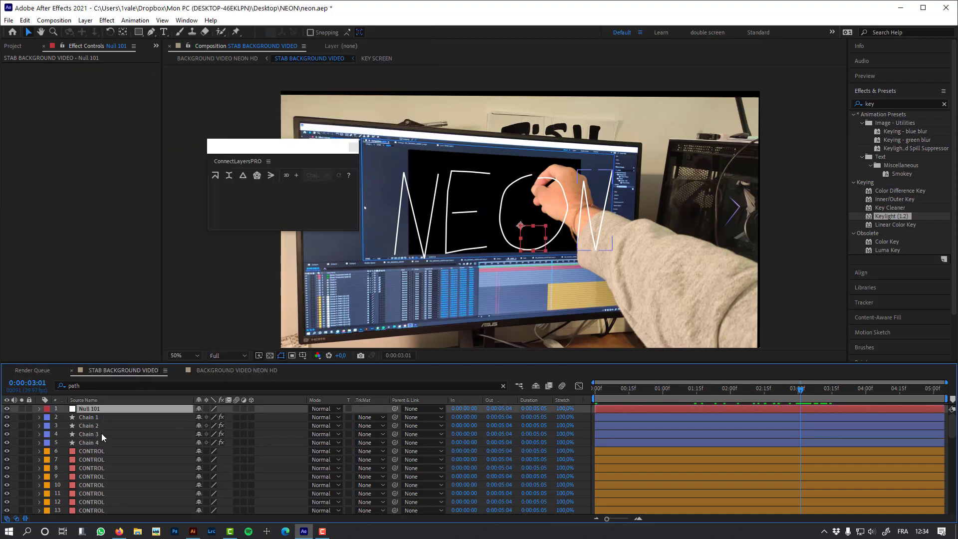
{"action": "left_click", "coordinate": [100, 450]}
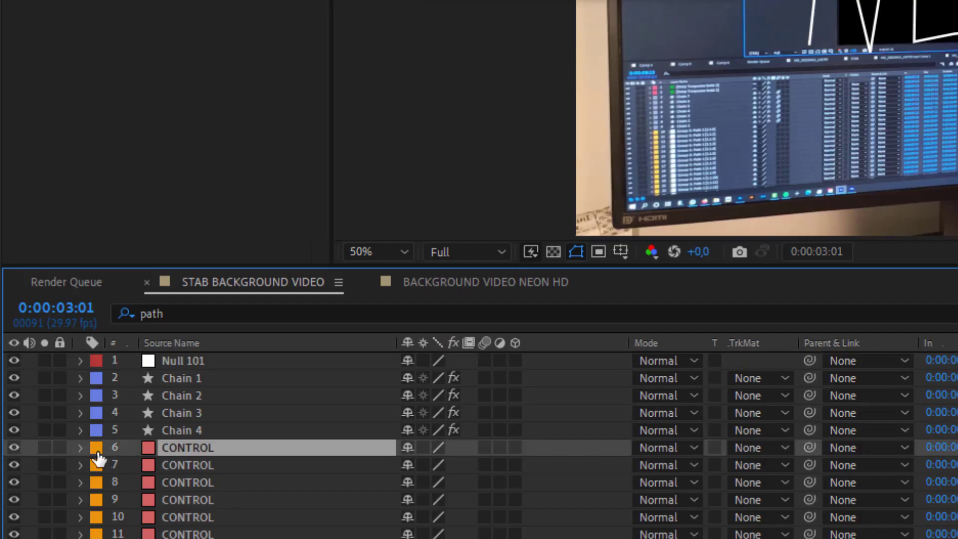
{"action": "left_click", "coordinate": [97, 452]}
{"action": "left_click", "coordinate": [186, 42]}
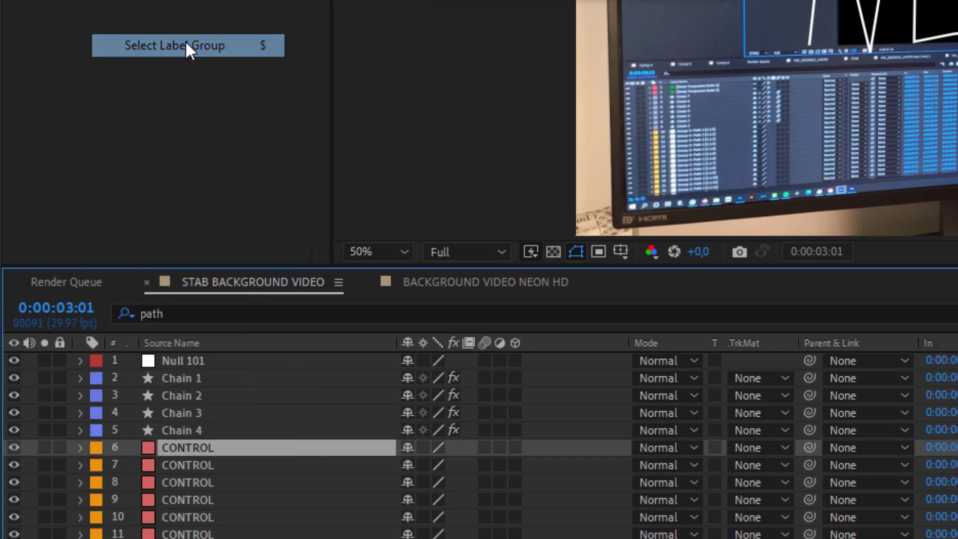
{"action": "left_click_drag", "start_coordinate": [808, 448], "coordinate": [251, 366]}
Step: Scale the null to 53.2% and reposition it so the NEON lettering fits inside the monitor's black area
{"action": "left_click", "coordinate": [240, 367]}
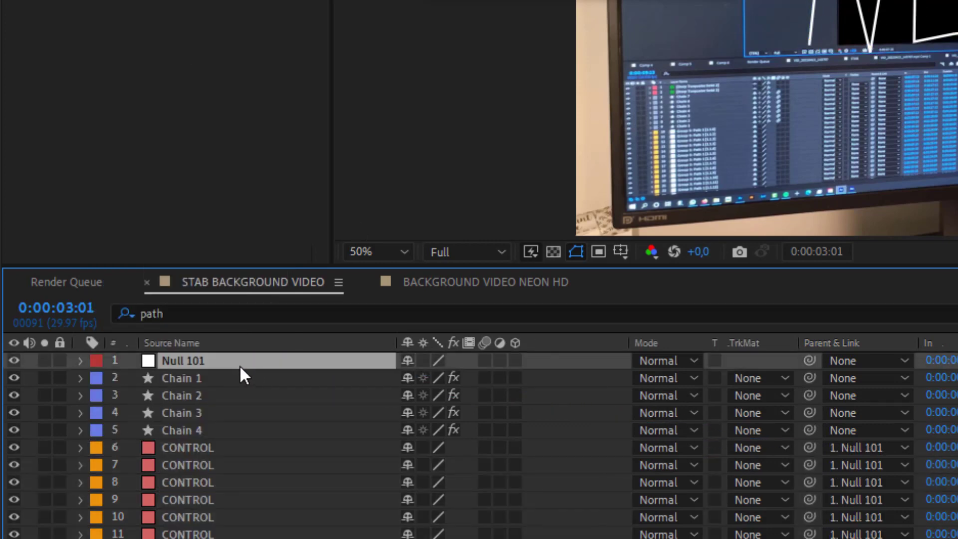
{"action": "key", "text": "p"}
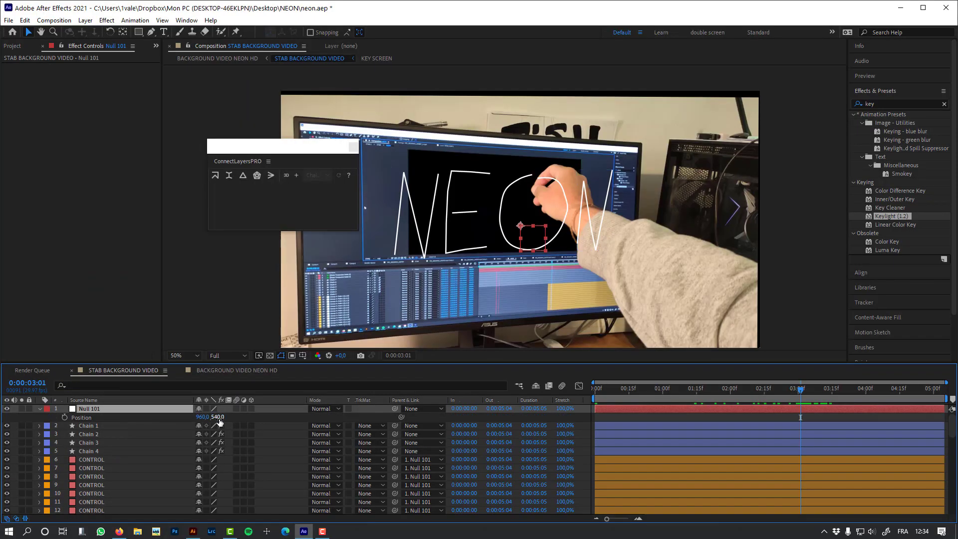
{"action": "left_click", "coordinate": [81, 418]}
{"action": "key", "text": "space"}
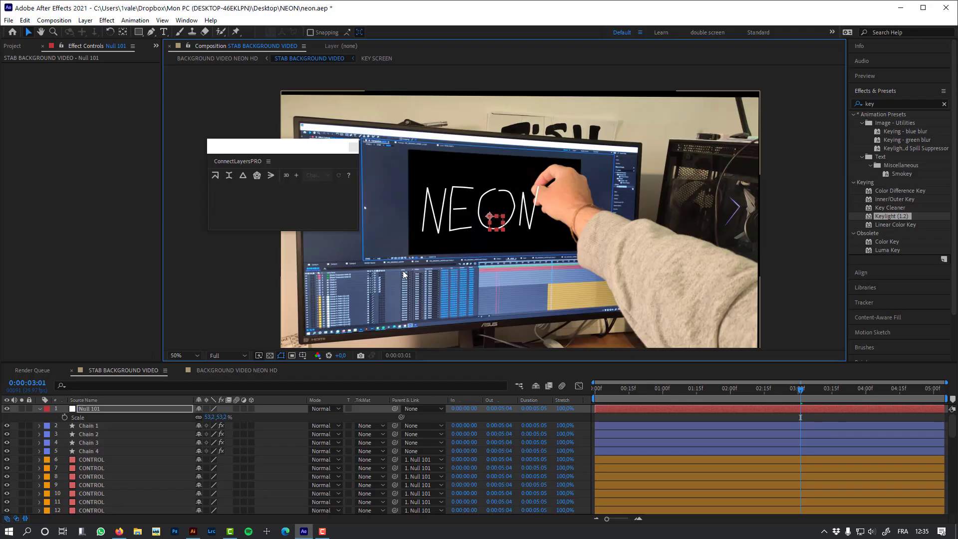
Step: Close the ConnectLayersPRO window and delete the null used to resize the lettering
{"action": "scroll", "coordinate": [553, 198], "scroll_direction": "up", "scroll_amount": 2}
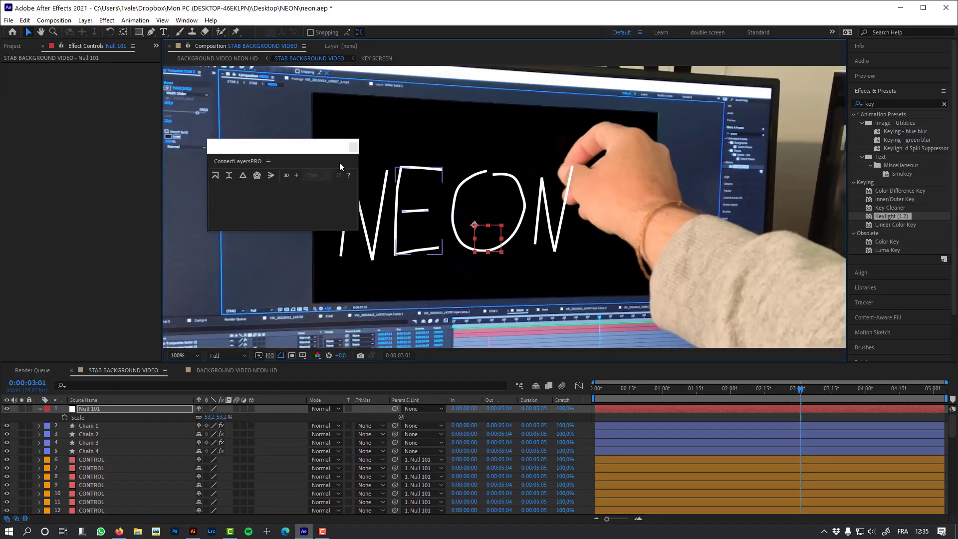
{"action": "left_click", "coordinate": [353, 147]}
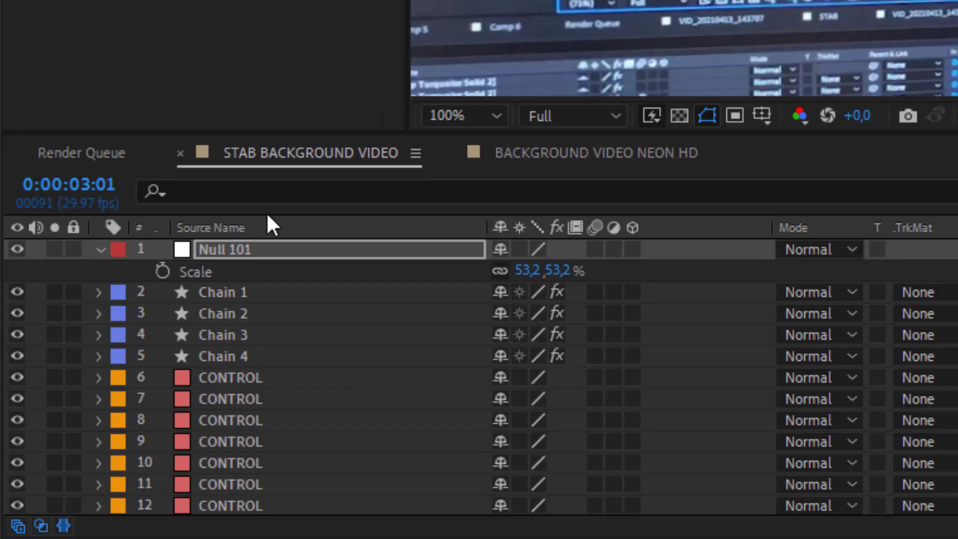
{"action": "left_click", "coordinate": [97, 411]}
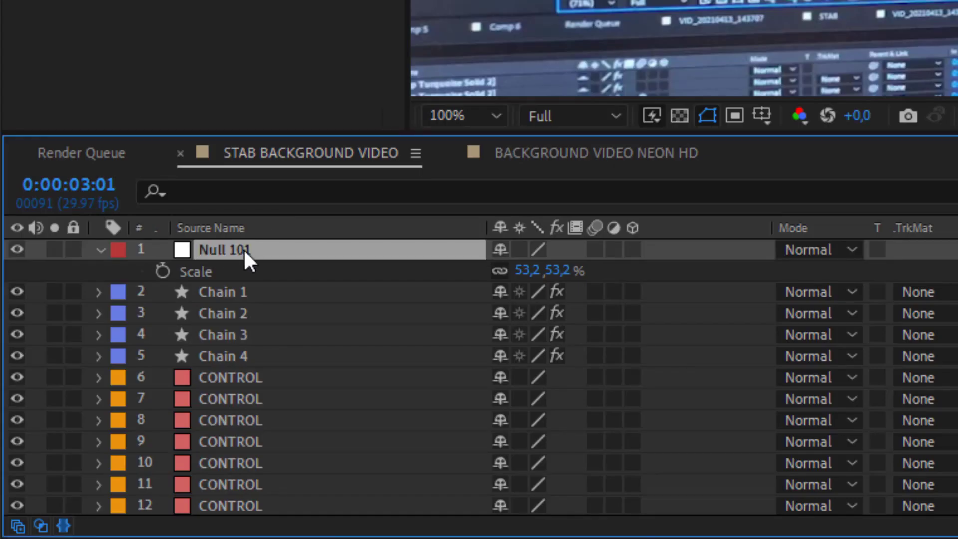
{"action": "key", "text": "Delete"}
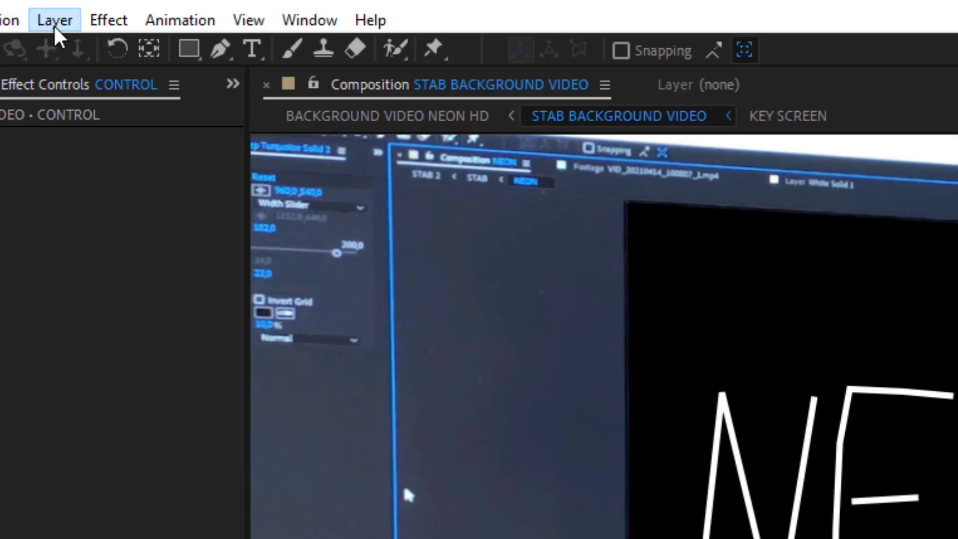
Step: Create a new null object and place it on the upper tip of the last N, at the fingers
{"action": "left_click", "coordinate": [53, 21]}
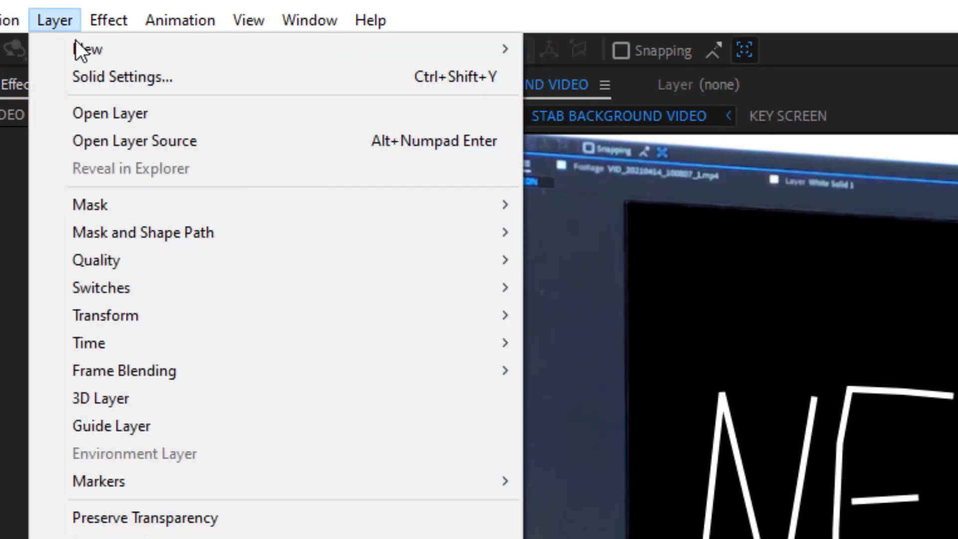
{"action": "mouse_move", "coordinate": [407, 50]}
{"action": "left_click", "coordinate": [669, 158]}
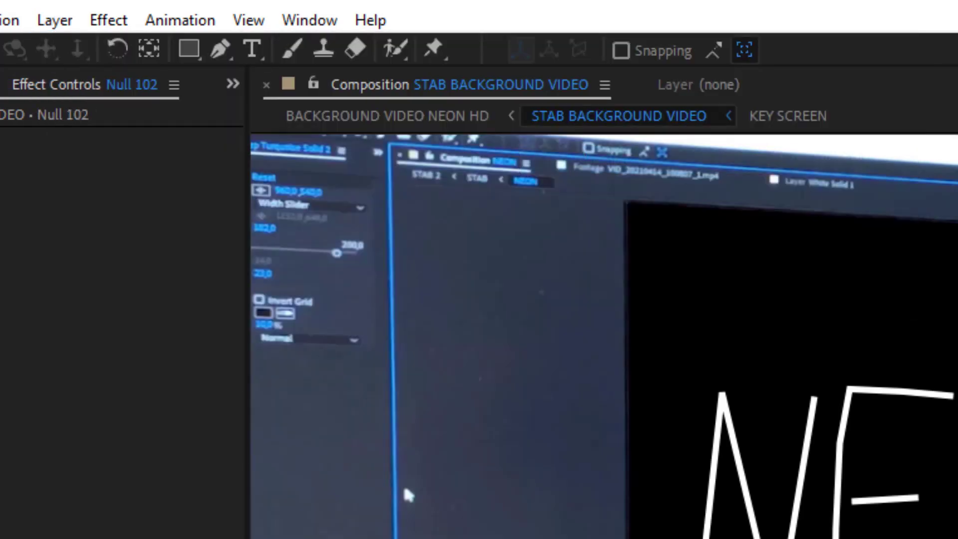
{"action": "left_click_drag", "start_coordinate": [536, 246], "coordinate": [572, 168]}
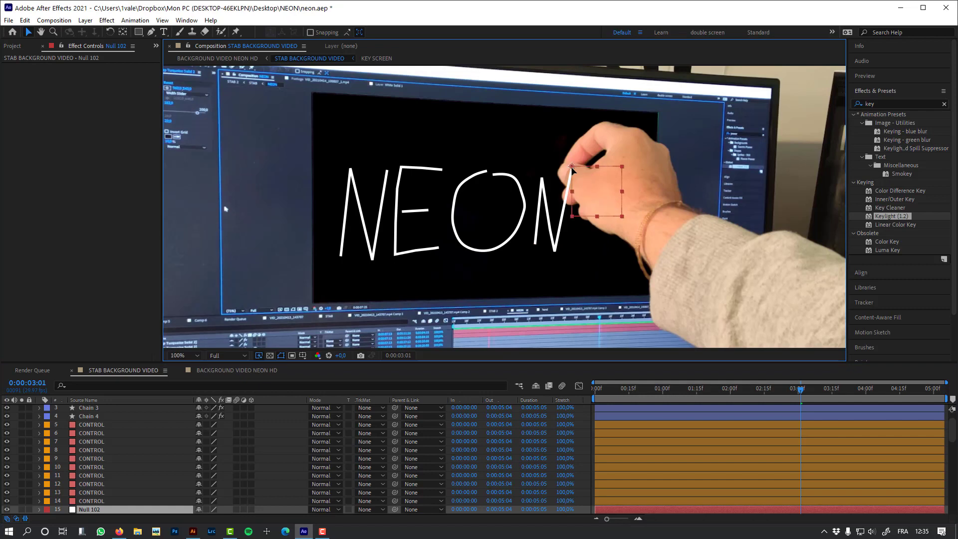
{"action": "key", "text": "Return"}
Step: Move the new null directly below Chain 4 in the layer stack and rename it HAND
{"action": "left_click_drag", "start_coordinate": [96, 508], "coordinate": [107, 424]}
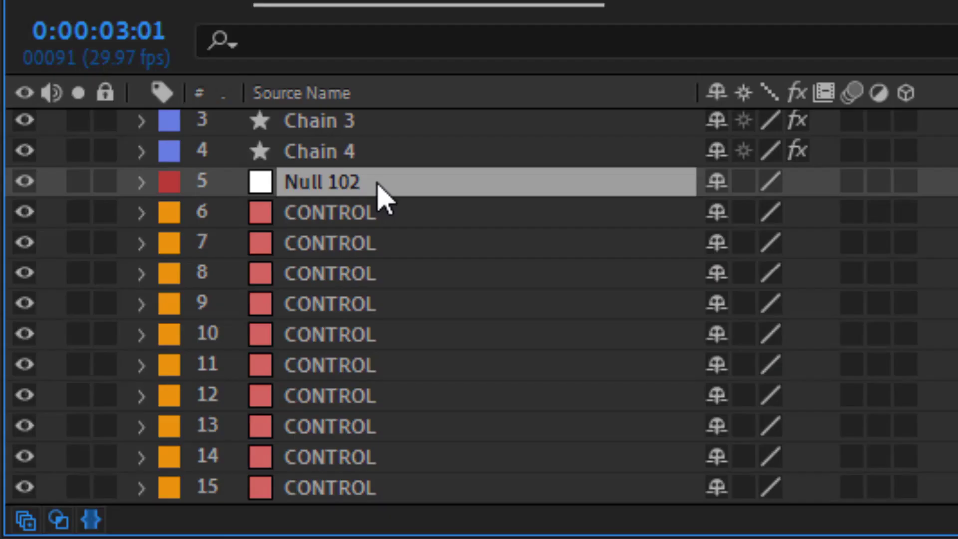
{"action": "key", "text": "Return"}
{"action": "type", "text": "HAND"}
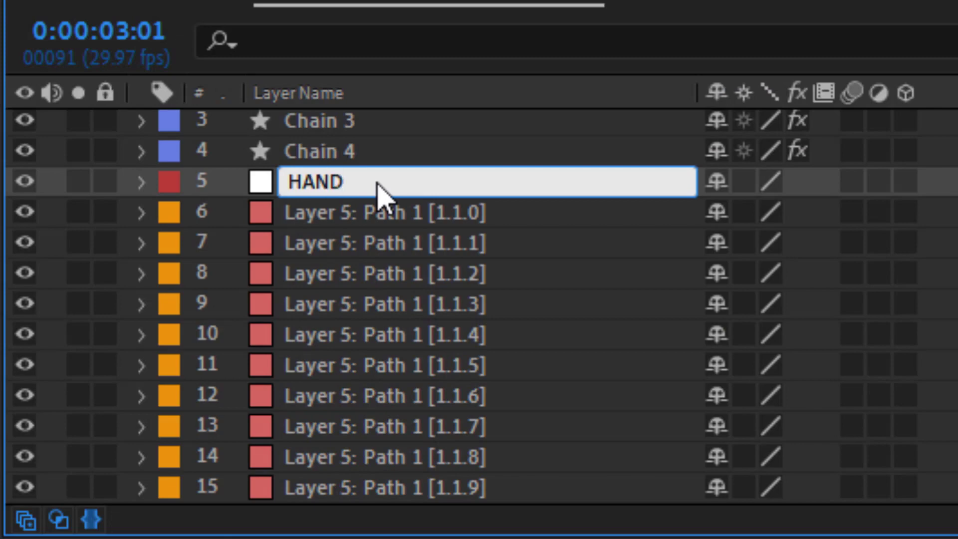
{"action": "key", "text": "Return"}
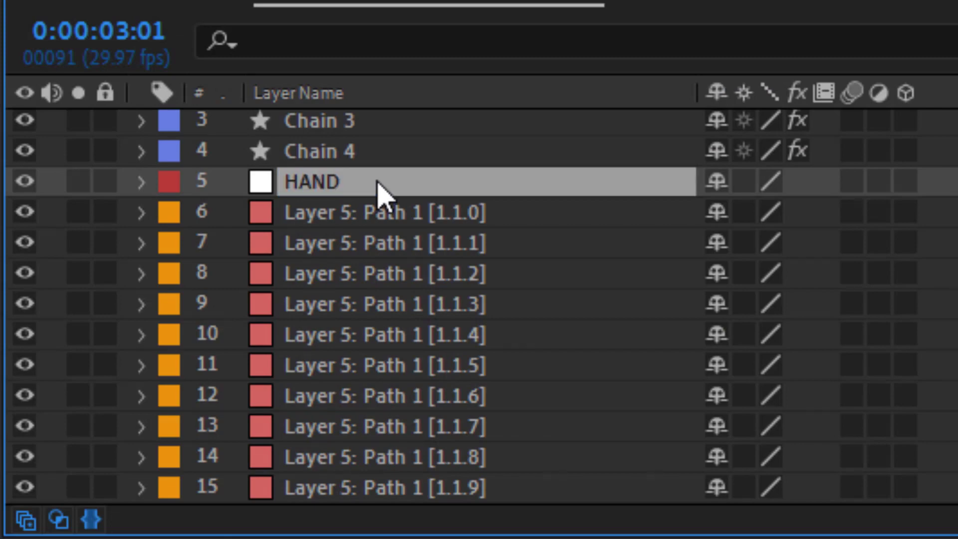
Step: Keyframe the HAND null's Position frame by frame from 0:00:03:01 to 0:00:03:10 so it follows the pinching fingers
{"action": "key", "text": "p"}
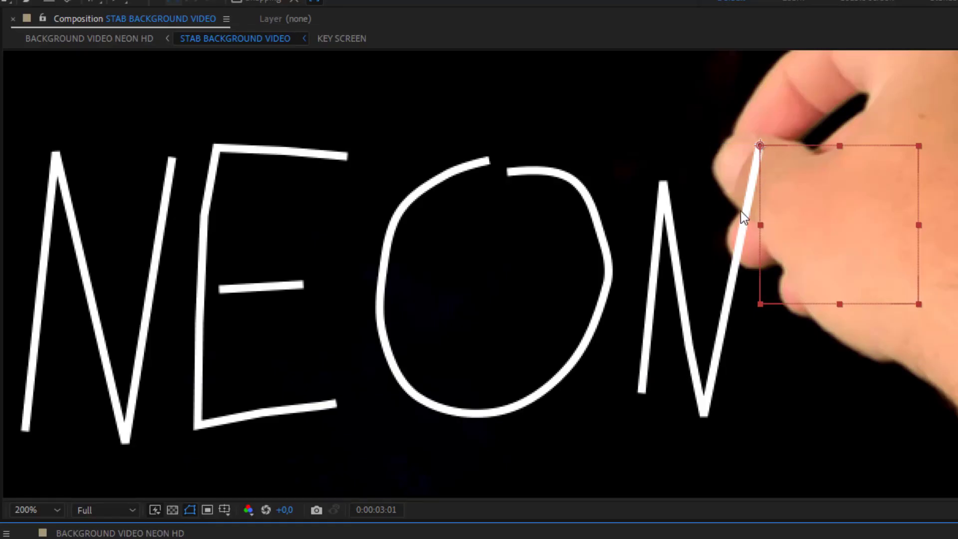
{"action": "left_click_drag", "start_coordinate": [739, 217], "coordinate": [353, 342]}
{"action": "key", "text": "Page_Down"}
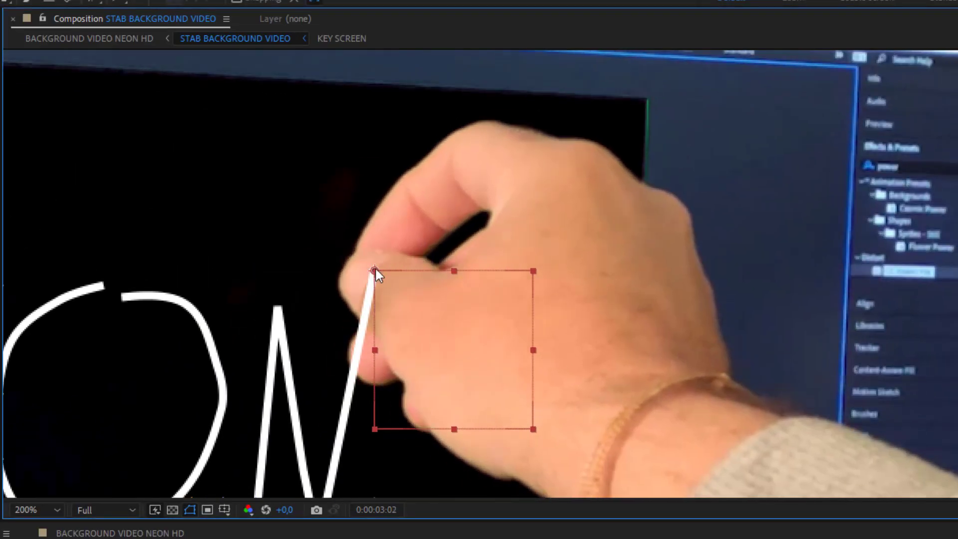
{"action": "left_click_drag", "start_coordinate": [375, 270], "coordinate": [471, 112]}
{"action": "key", "text": "Page_Down"}
{"action": "key", "text": "Page_Down"}
{"action": "key", "text": "Page_Down"}
{"action": "key", "text": "Page_Down"}
{"action": "key", "text": "Page_Down"}
{"action": "key", "text": "Page_Down"}
{"action": "left_click_drag", "start_coordinate": [620, 197], "coordinate": [471, 460]}
{"action": "left_click_drag", "start_coordinate": [321, 375], "coordinate": [582, 63]}
{"action": "key", "text": "Page_Down"}
{"action": "key", "text": "Page_Down"}
{"action": "scroll", "coordinate": [591, 150], "scroll_direction": "down", "scroll_amount": 1}
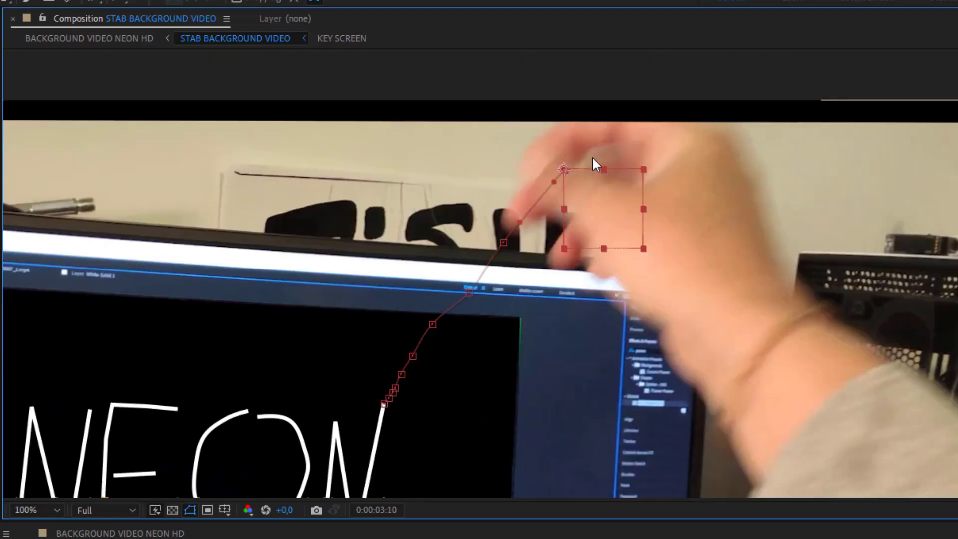
{"action": "key", "text": "Page_Down"}
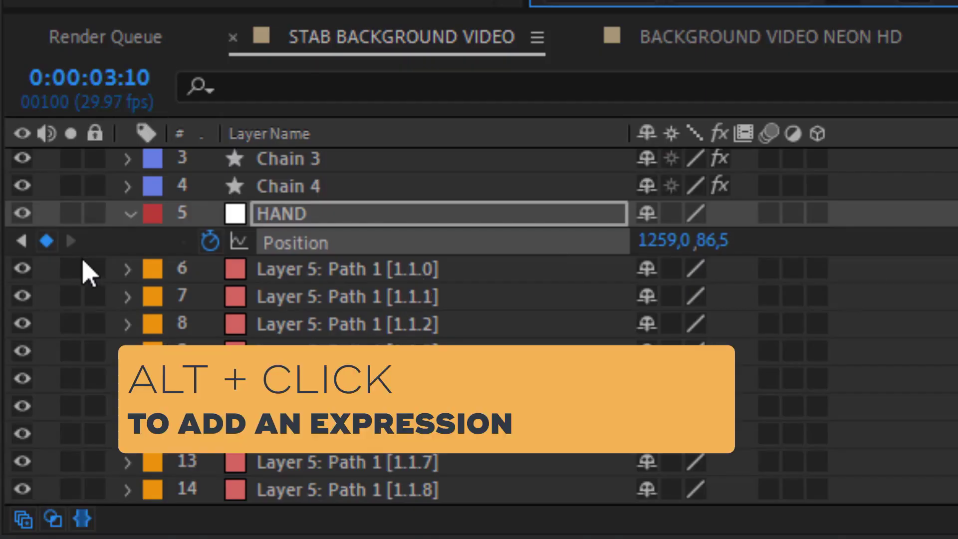
Step: Add the expression loopOut("continue") to the HAND null's Position property
{"action": "left_click", "coordinate": [214, 245], "text": "alt"}
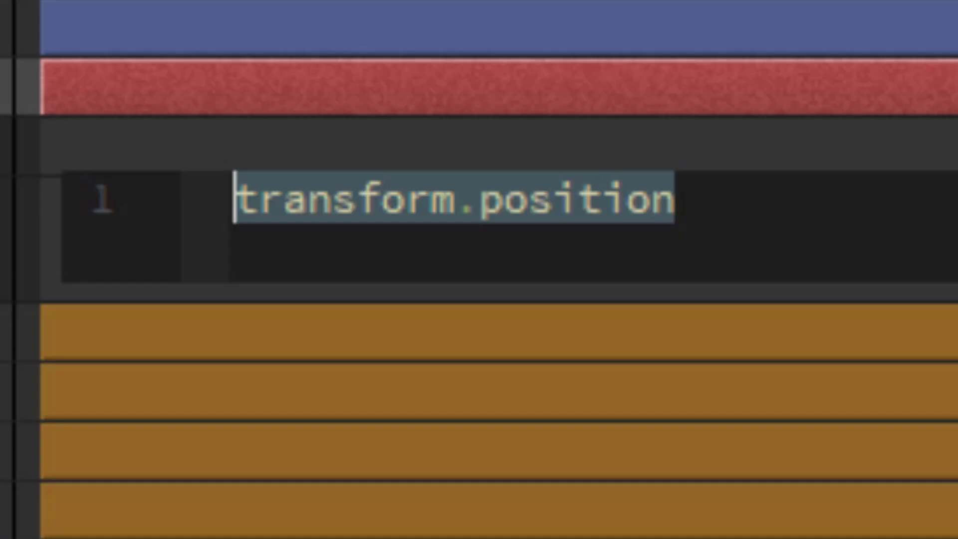
{"action": "type", "text": "loop"}
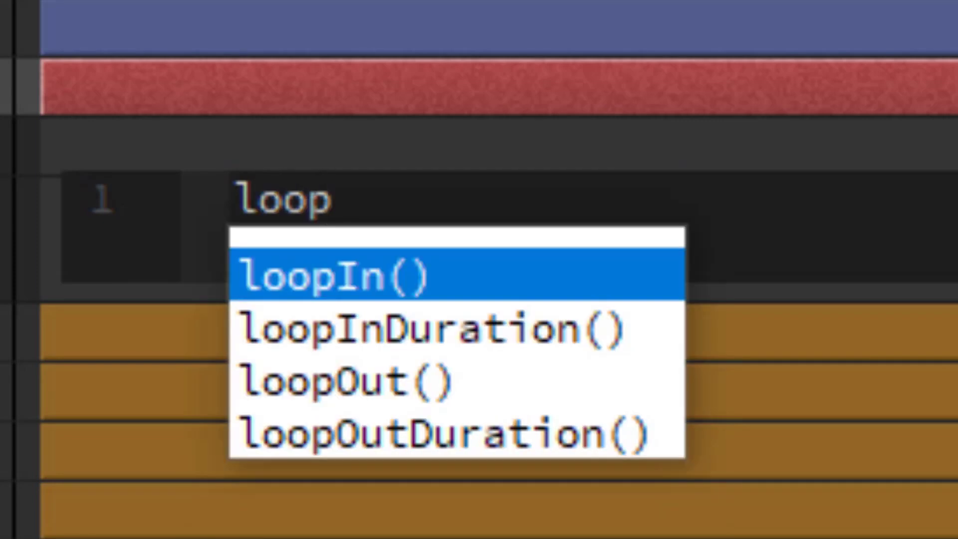
{"action": "key", "text": "Down"}
{"action": "key", "text": "Down"}
{"action": "key", "text": "Return"}
{"action": "type", "text": "\"continue"}
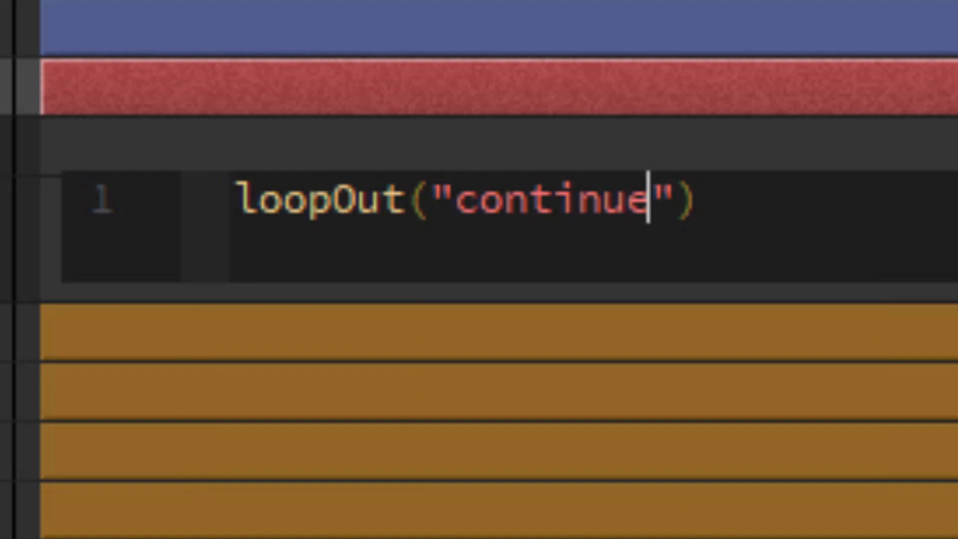
{"action": "key", "text": "KP_Enter"}
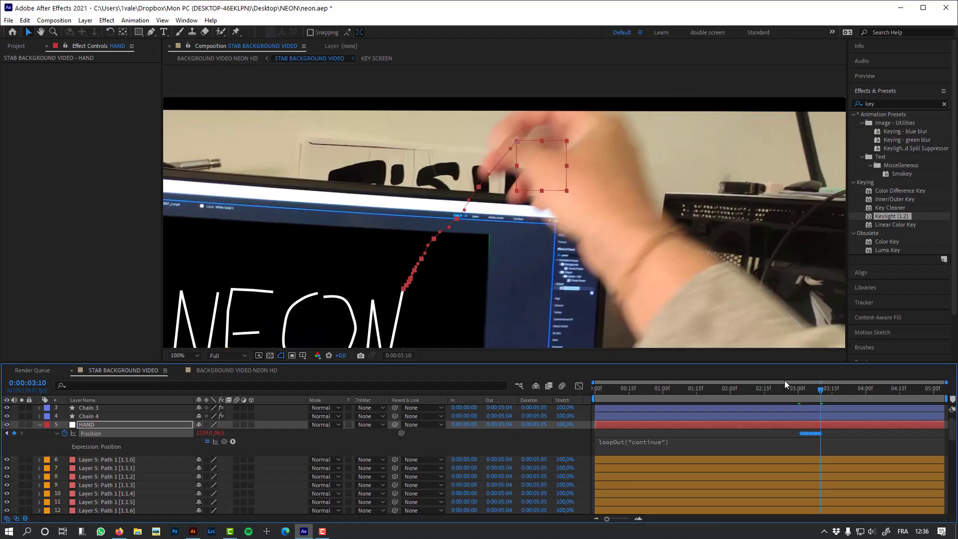
Step: Return to the first frame of the composition and collapse the HAND layer's properties
{"action": "left_click_drag", "start_coordinate": [815, 390], "coordinate": [574, 421]}
{"action": "scroll", "coordinate": [585, 265], "scroll_direction": "down", "scroll_amount": 3}
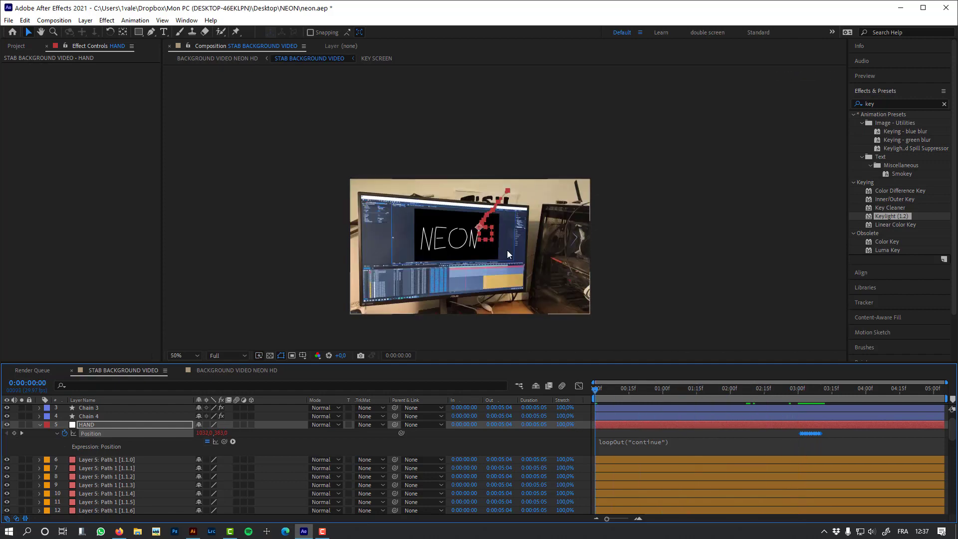
{"action": "scroll", "coordinate": [507, 250], "scroll_direction": "up", "scroll_amount": 2}
{"action": "key", "text": "h"}
{"action": "left_click_drag", "start_coordinate": [728, 259], "coordinate": [754, 176]}
{"action": "key", "text": "v"}
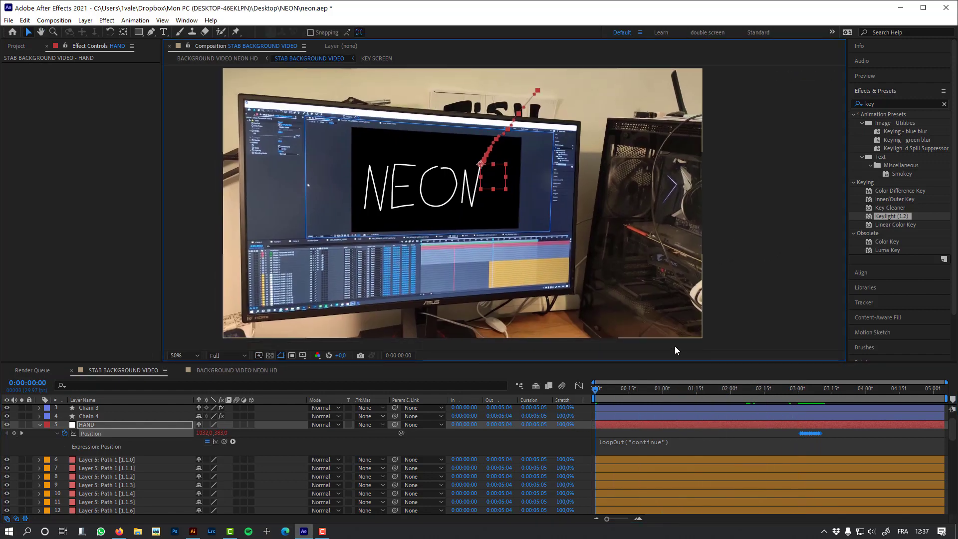
{"action": "left_click", "coordinate": [40, 425]}
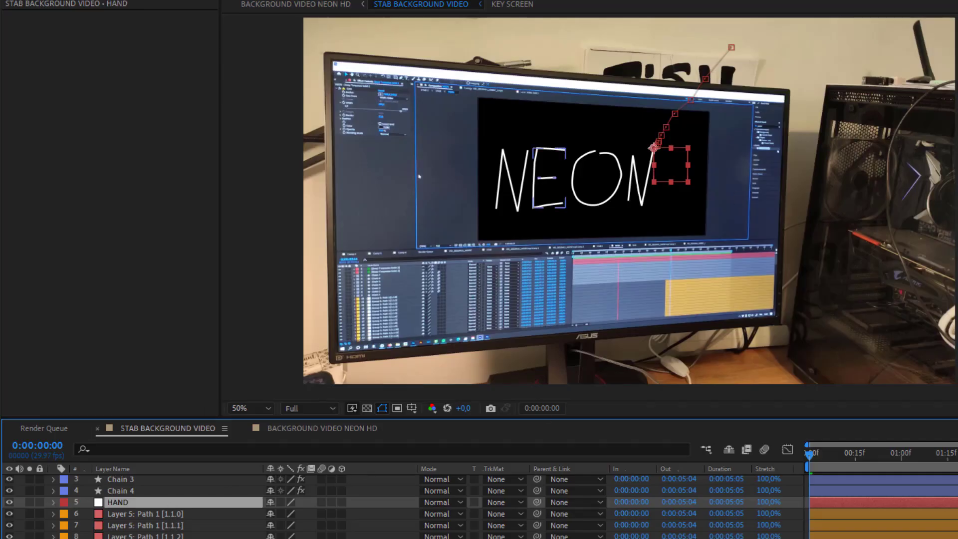
Step: Parent Layer 5: Path 1 [1.1.10], the control at the last N's upper tip, to HAND and scrub through the animation
{"action": "scroll", "coordinate": [171, 522], "scroll_direction": "down", "scroll_amount": 3}
{"action": "left_click", "coordinate": [170, 527]}
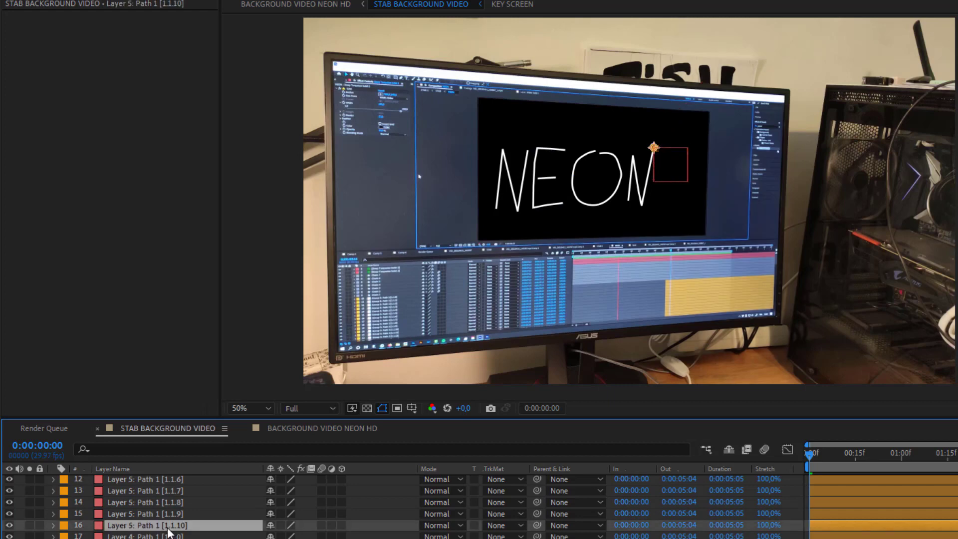
{"action": "left_click", "coordinate": [170, 516]}
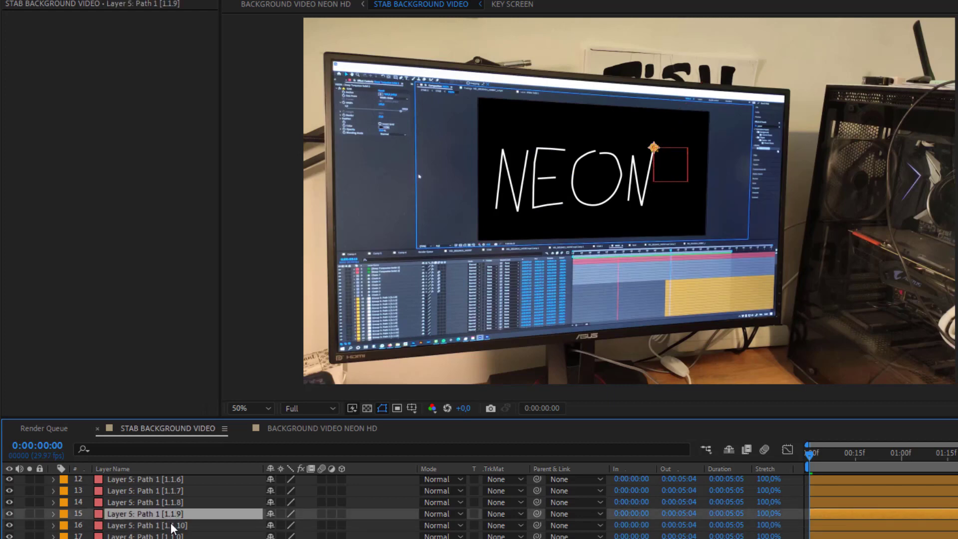
{"action": "left_click", "coordinate": [172, 526]}
{"action": "left_click", "coordinate": [172, 512]}
{"action": "left_click", "coordinate": [173, 505]}
{"action": "left_click", "coordinate": [173, 514]}
{"action": "left_click", "coordinate": [175, 526]}
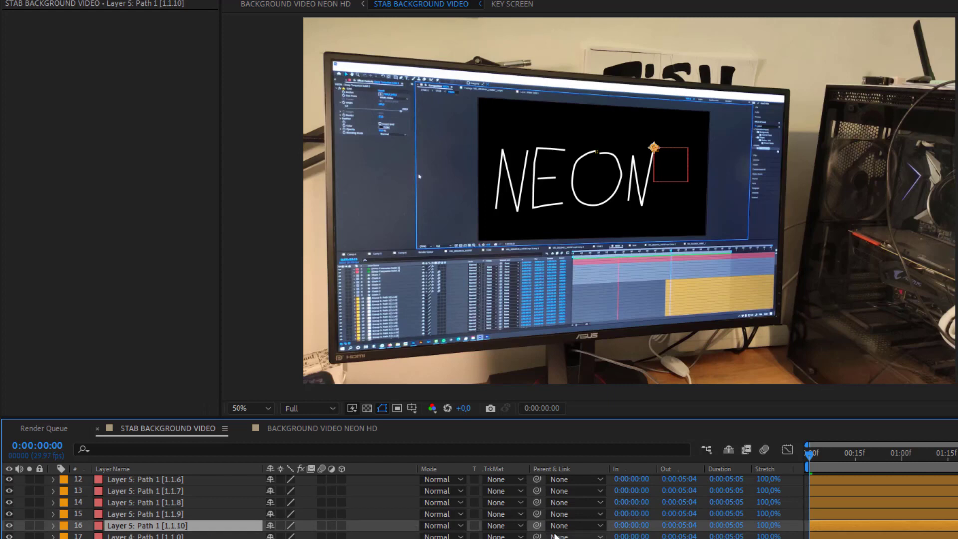
{"action": "left_click", "coordinate": [575, 527]}
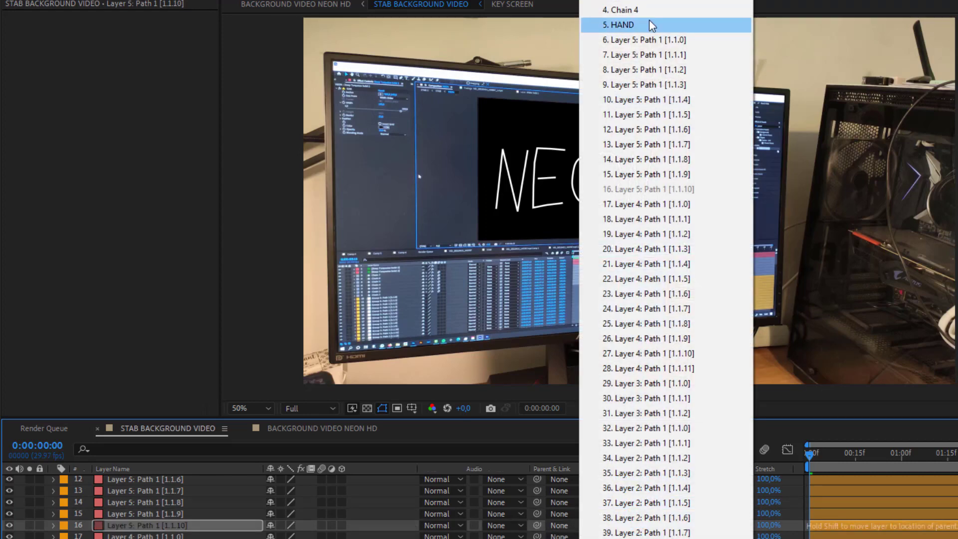
{"action": "left_click", "coordinate": [650, 24]}
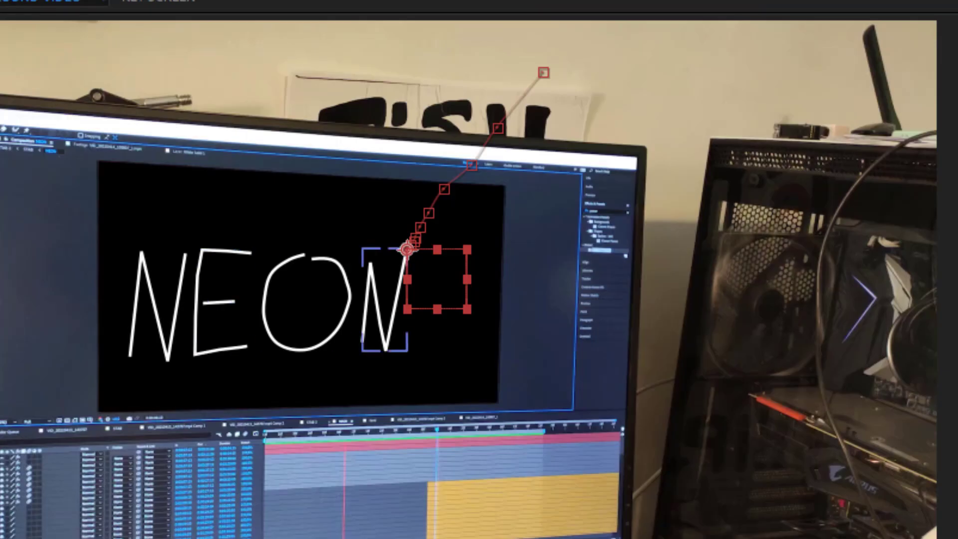
{"action": "left_click_drag", "start_coordinate": [810, 455], "coordinate": [911, 455]}
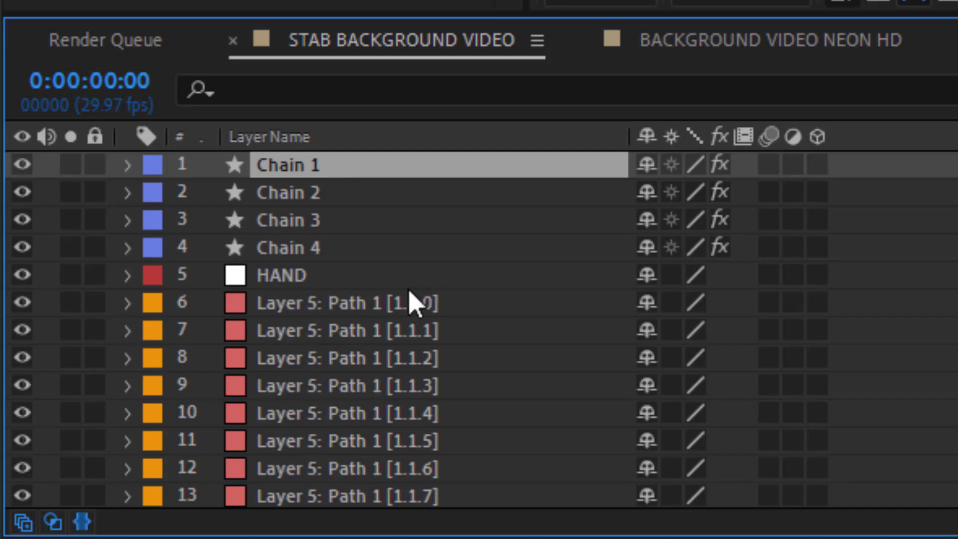
Step: Pre-compose all layers from Chain 1 through Layer 1: Path 1 [1.1.9] into a new composition named NEON
{"action": "scroll", "coordinate": [404, 309], "scroll_direction": "down", "scroll_amount": 13}
{"action": "scroll", "coordinate": [374, 452], "scroll_direction": "down", "scroll_amount": 1}
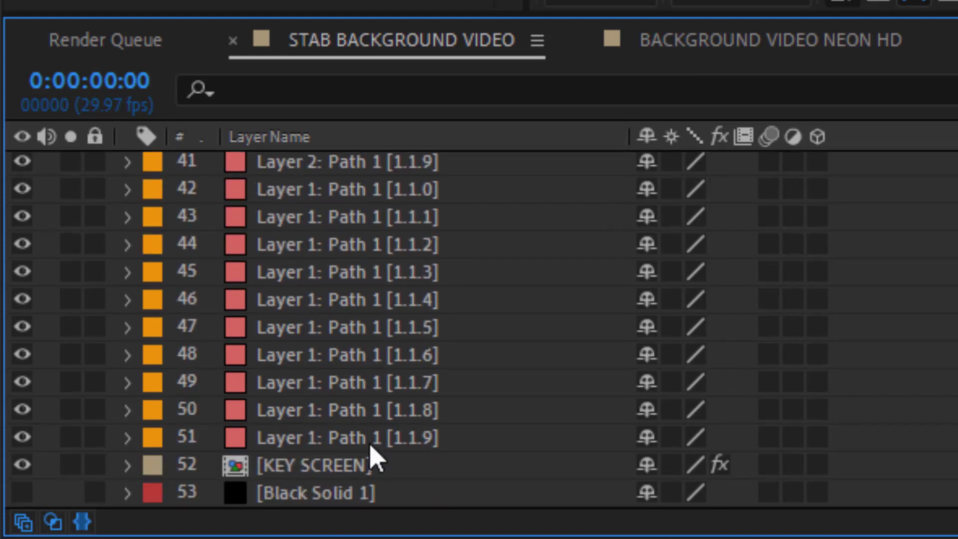
{"action": "left_click", "coordinate": [376, 438], "text": "shift"}
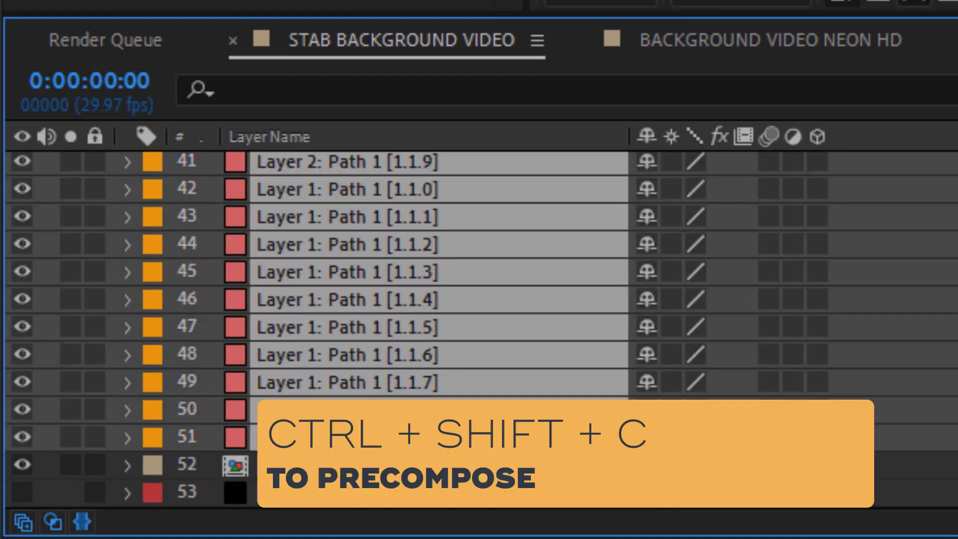
{"action": "key", "text": "ctrl+shift+c"}
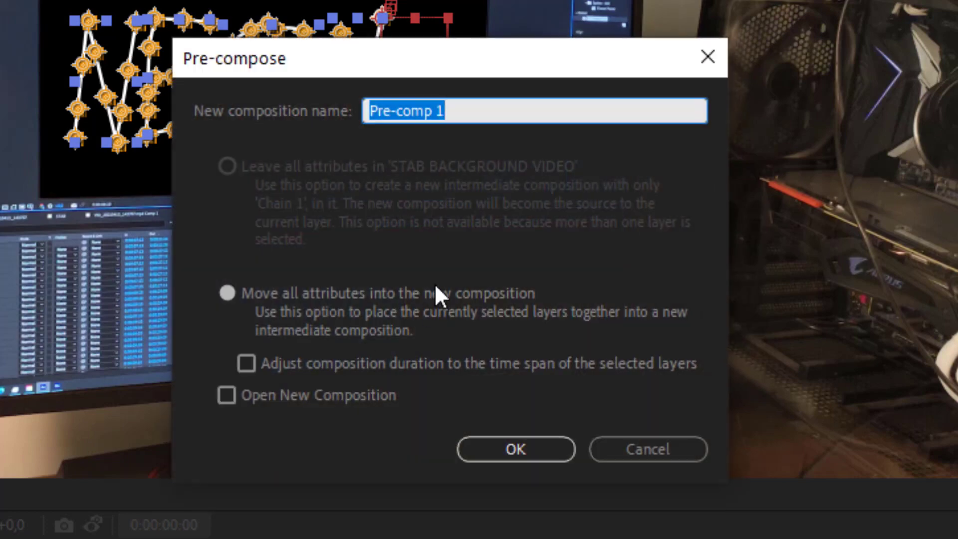
{"action": "type", "text": "NEON"}
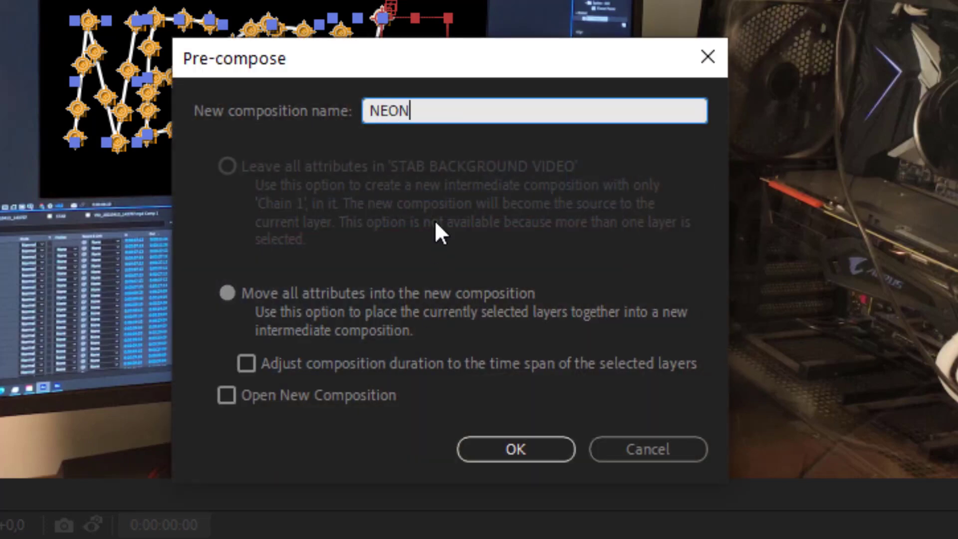
{"action": "key", "text": "Return"}
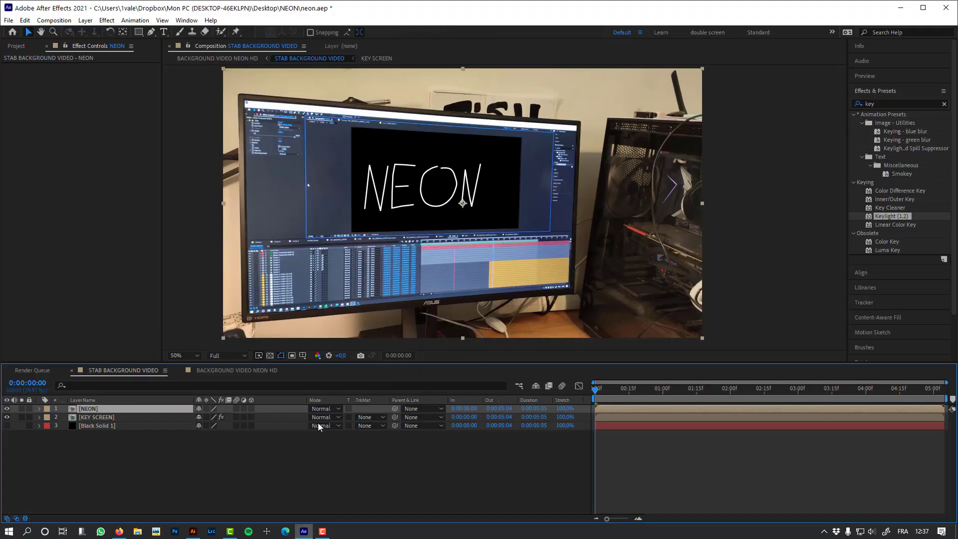
Step: Open the NEON composition and replace the HAND layer's source with the CONTROL solid
{"action": "double_click", "coordinate": [86, 409]}
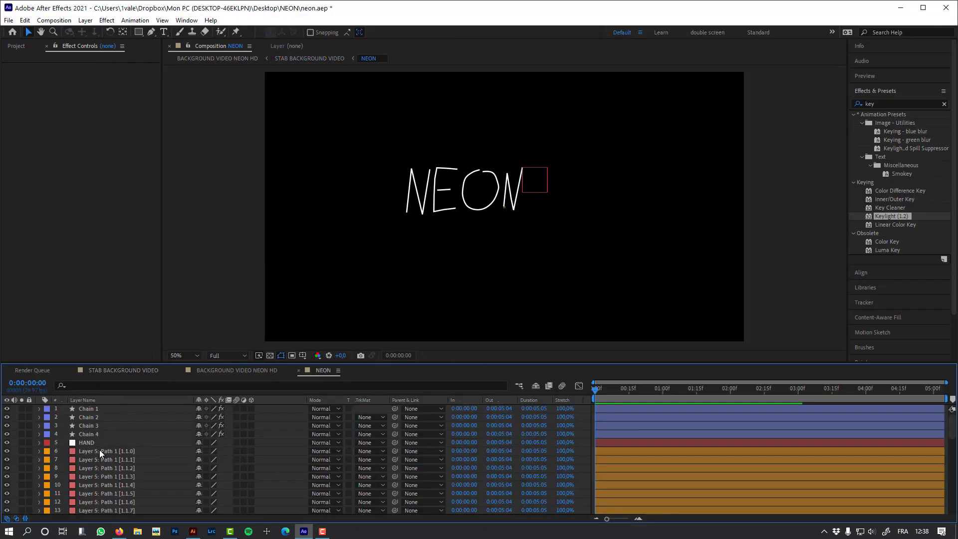
{"action": "left_click", "coordinate": [100, 451]}
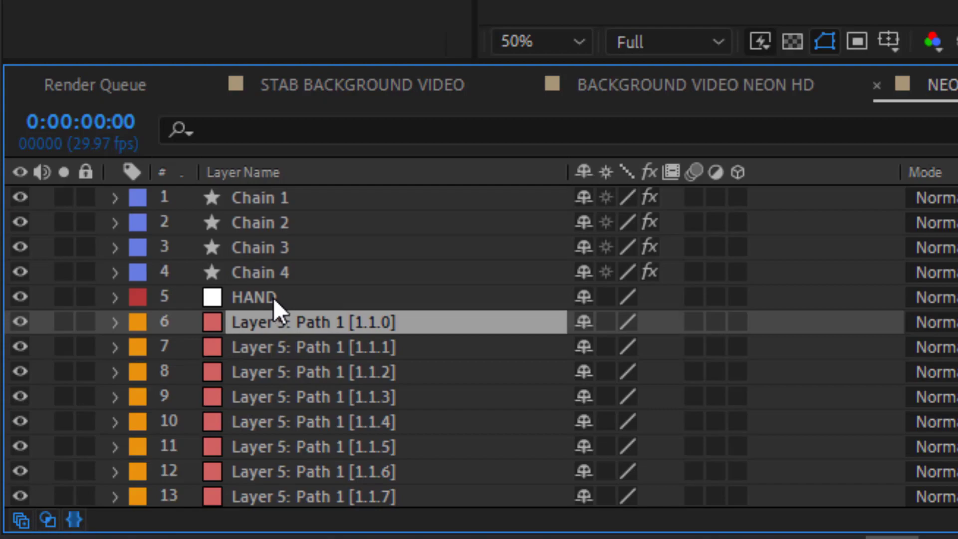
{"action": "left_click", "coordinate": [93, 444]}
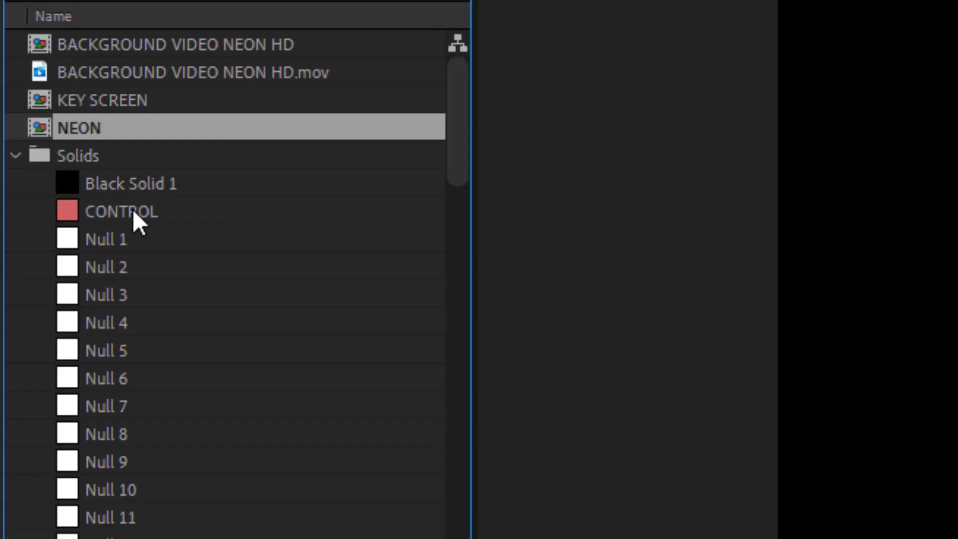
{"action": "left_click_drag", "start_coordinate": [133, 208], "coordinate": [467, 337]}
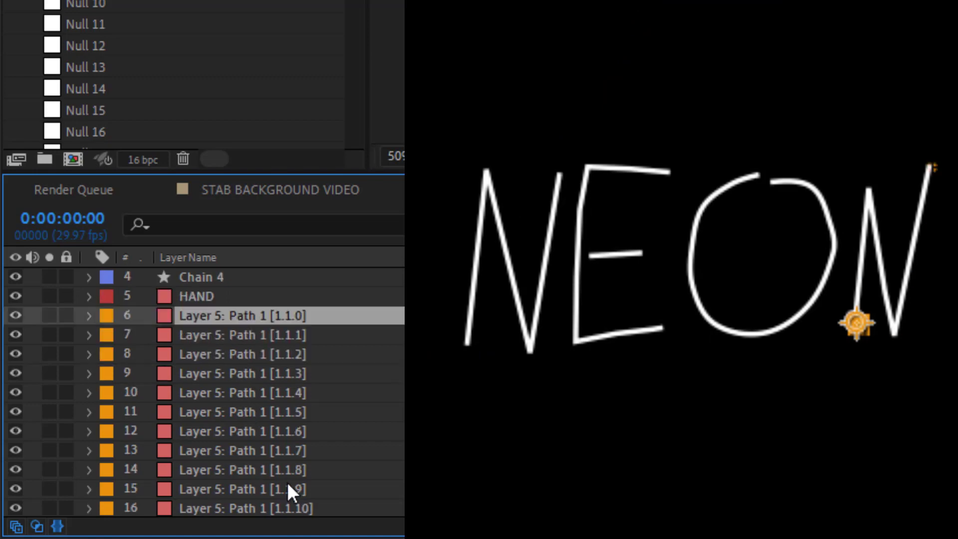
Step: Give all the Layer 5: Path 1 control layers of the last N a red label
{"action": "left_click", "coordinate": [290, 485], "text": "shift"}
{"action": "scroll", "coordinate": [300, 472], "scroll_direction": "down", "scroll_amount": 1}
{"action": "left_click", "coordinate": [314, 467], "text": "shift"}
{"action": "left_click", "coordinate": [315, 467], "text": "ctrl"}
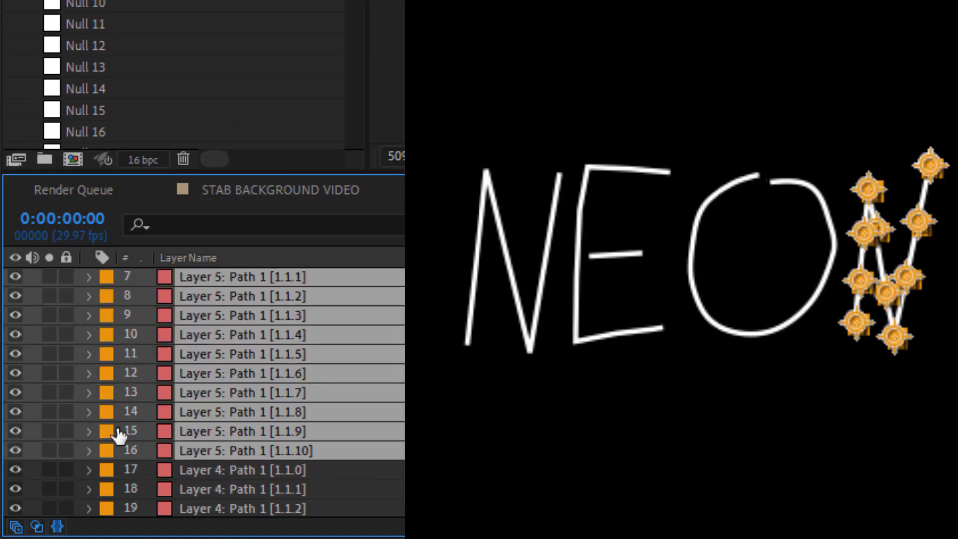
{"action": "left_click", "coordinate": [106, 450]}
{"action": "left_click", "coordinate": [194, 69]}
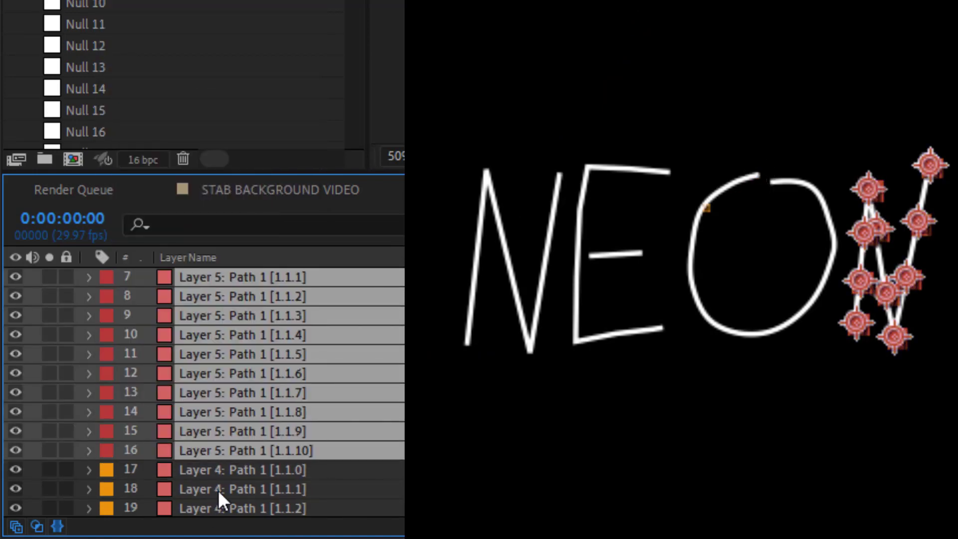
Step: Give all the Layer 4: Path 1 control layers of the O a yellow label
{"action": "left_click", "coordinate": [222, 471]}
{"action": "scroll", "coordinate": [235, 457], "scroll_direction": "down", "scroll_amount": 2}
{"action": "scroll", "coordinate": [245, 444], "scroll_direction": "down", "scroll_amount": 2}
{"action": "left_click", "coordinate": [253, 430], "text": "shift"}
{"action": "left_click", "coordinate": [265, 471], "text": "shift"}
{"action": "left_click", "coordinate": [264, 472], "text": "ctrl"}
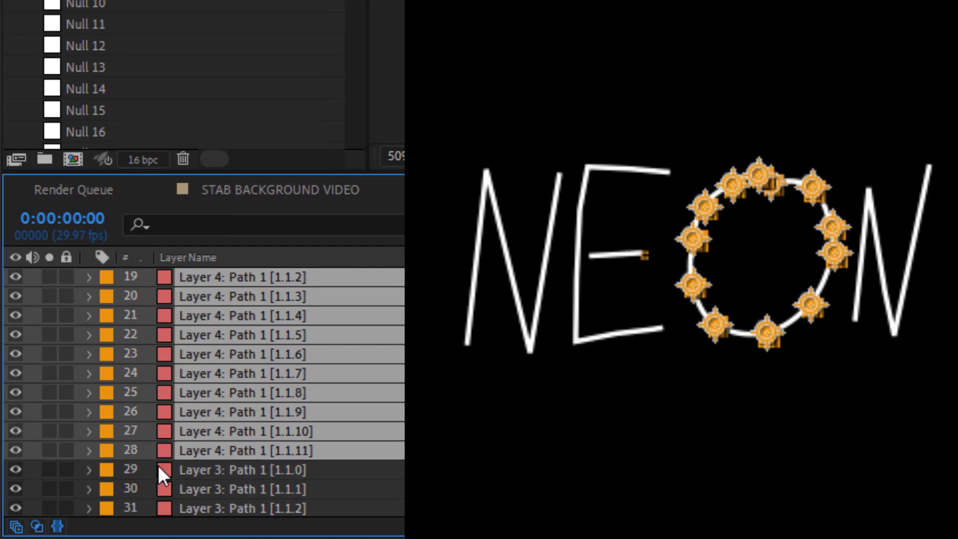
{"action": "left_click", "coordinate": [107, 451]}
{"action": "left_click", "coordinate": [183, 95]}
Step: Give the three Layer 3: Path 1 control layers of the E's middle bar an aqua label
{"action": "left_click", "coordinate": [239, 470]}
{"action": "scroll", "coordinate": [257, 434], "scroll_direction": "down", "scroll_amount": 1}
{"action": "scroll", "coordinate": [259, 410], "scroll_direction": "down", "scroll_amount": 1}
{"action": "left_click", "coordinate": [264, 379], "text": "shift"}
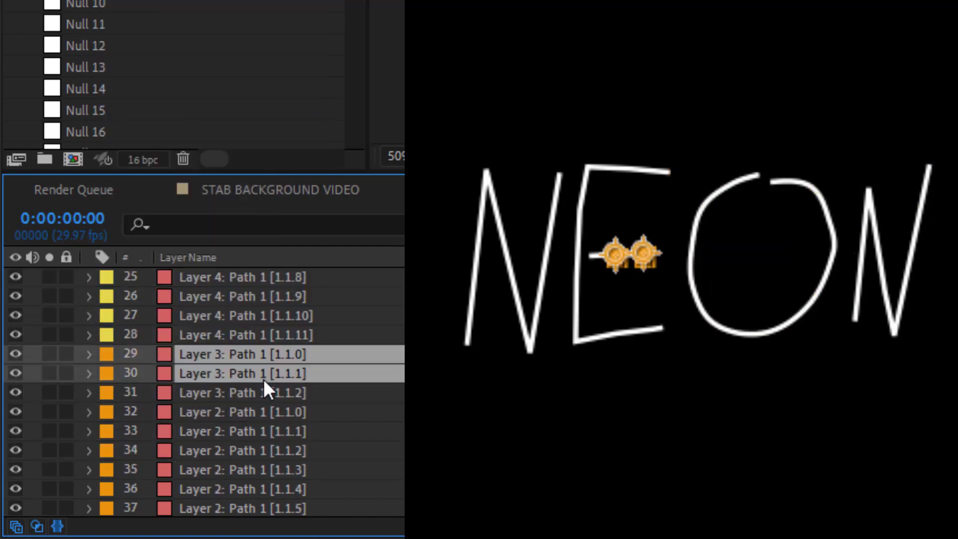
{"action": "left_click", "coordinate": [250, 393], "text": "shift"}
{"action": "left_click", "coordinate": [107, 394]}
{"action": "left_click", "coordinate": [200, 333]}
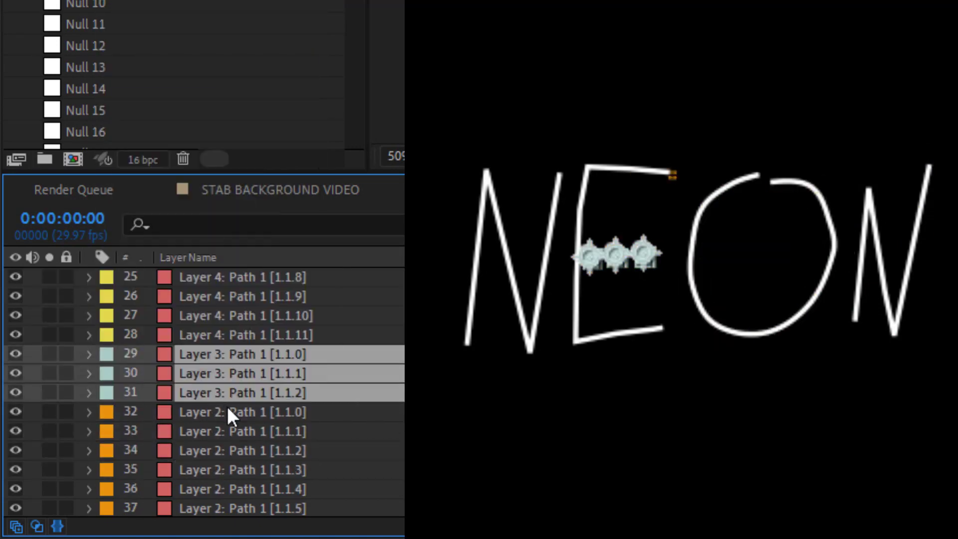
Step: Give all the Layer 2: Path 1 control layers of the E's outline a pink label
{"action": "left_click", "coordinate": [230, 412]}
{"action": "scroll", "coordinate": [250, 429], "scroll_direction": "down", "scroll_amount": 2}
{"action": "left_click", "coordinate": [307, 450], "text": "shift"}
{"action": "left_click", "coordinate": [307, 472], "text": "shift"}
{"action": "left_click", "coordinate": [304, 489], "text": "shift"}
{"action": "left_click", "coordinate": [304, 489], "text": "ctrl"}
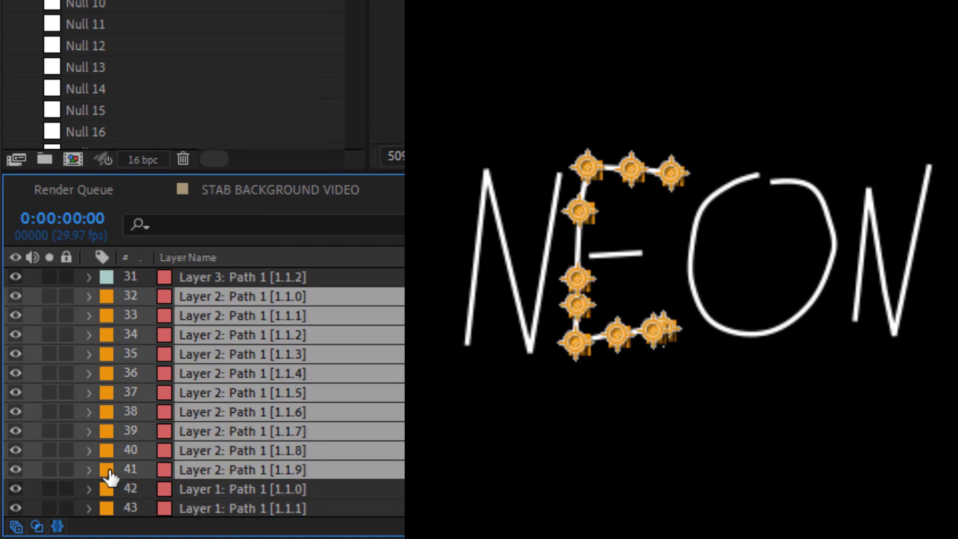
{"action": "left_click", "coordinate": [107, 469]}
{"action": "left_click", "coordinate": [193, 163]}
Step: Give all the Layer 1: Path 1 control layers of the first N a lavender label
{"action": "scroll", "coordinate": [299, 399], "scroll_direction": "down", "scroll_amount": 1}
{"action": "left_click", "coordinate": [310, 430]}
{"action": "scroll", "coordinate": [310, 439], "scroll_direction": "down", "scroll_amount": 1}
{"action": "left_click", "coordinate": [279, 506], "text": "shift"}
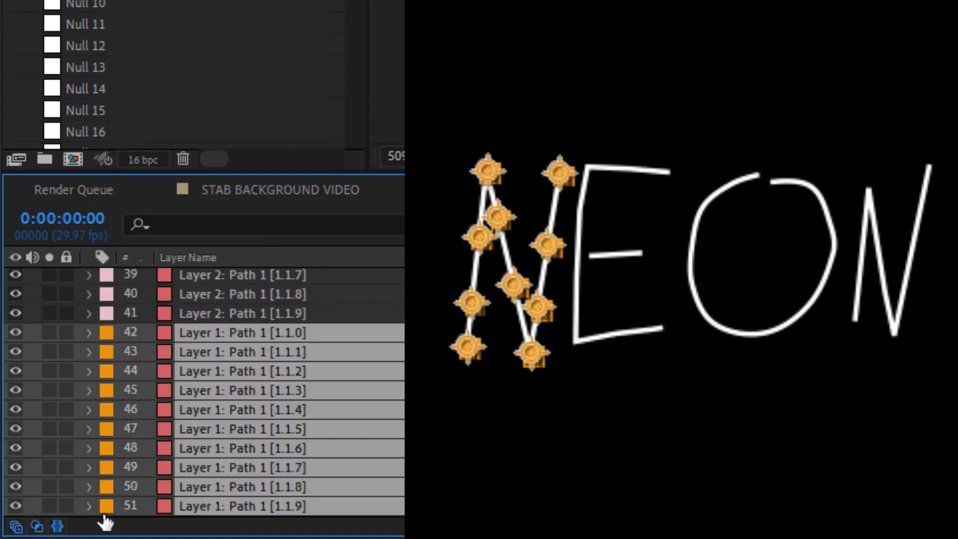
{"action": "left_click", "coordinate": [107, 506]}
{"action": "left_click", "coordinate": [216, 222]}
Step: Hide the Chain 1 to Chain 4 layers and open the NEON composition in Newton 3
{"action": "scroll", "coordinate": [306, 466], "scroll_direction": "up", "scroll_amount": 10}
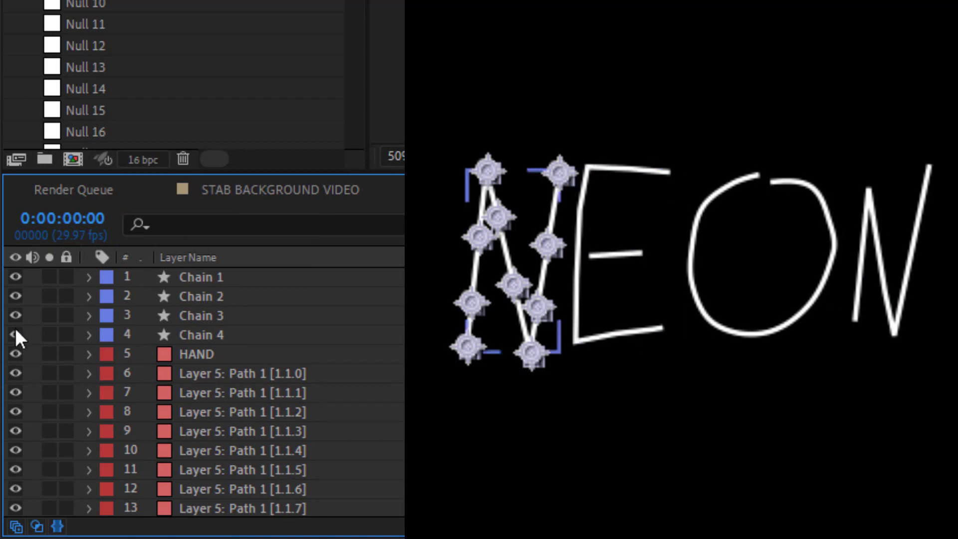
{"action": "left_click_drag", "start_coordinate": [15, 335], "coordinate": [33, 269]}
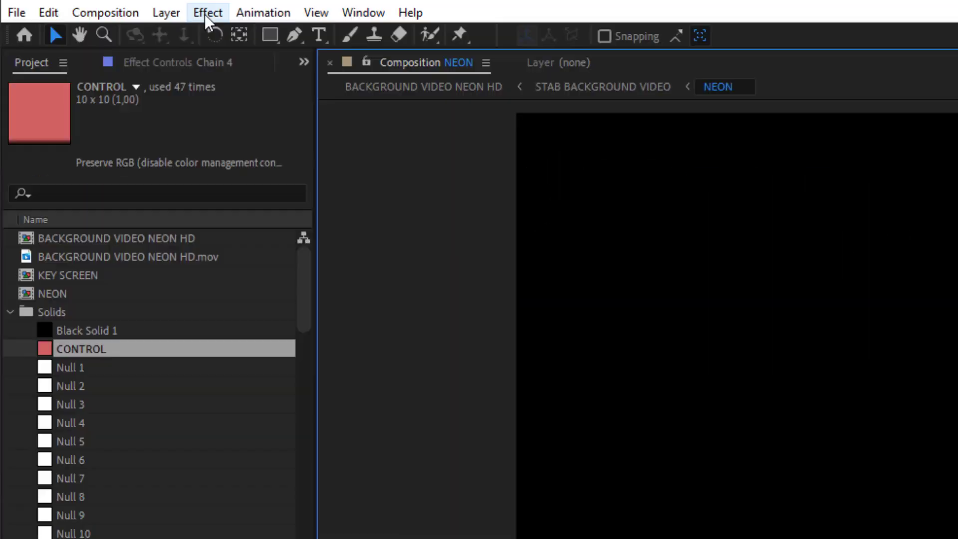
{"action": "left_click", "coordinate": [124, 16]}
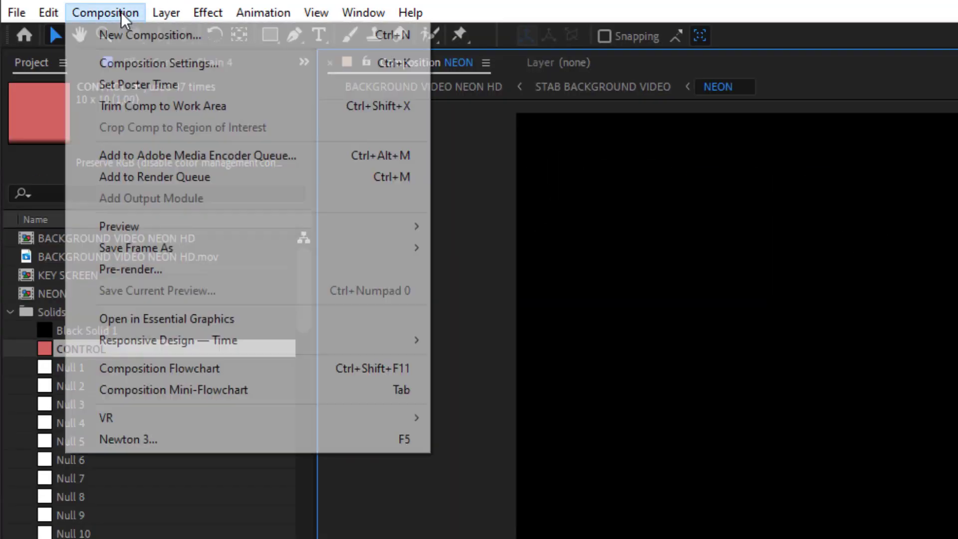
{"action": "left_click", "coordinate": [205, 442]}
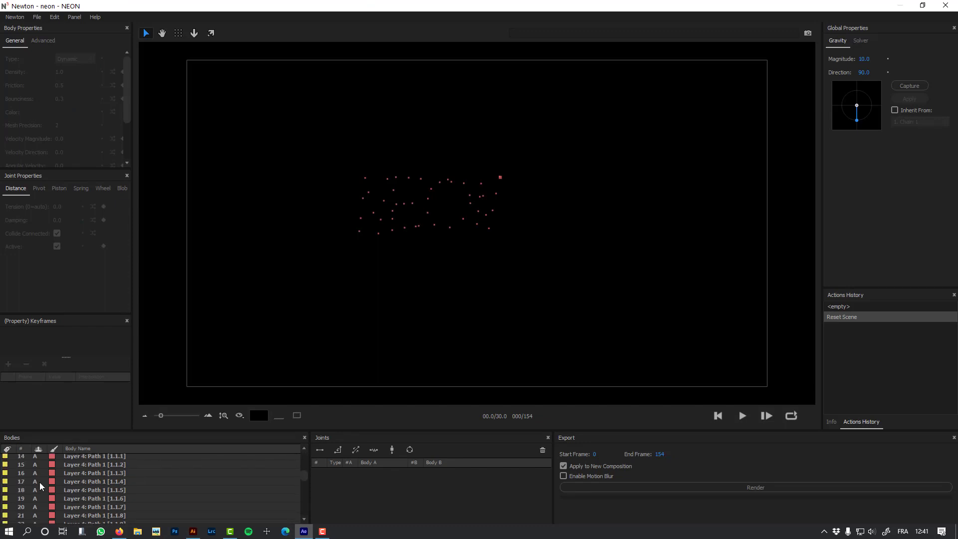
{"action": "scroll", "coordinate": [41, 487], "scroll_direction": "down", "scroll_amount": 8}
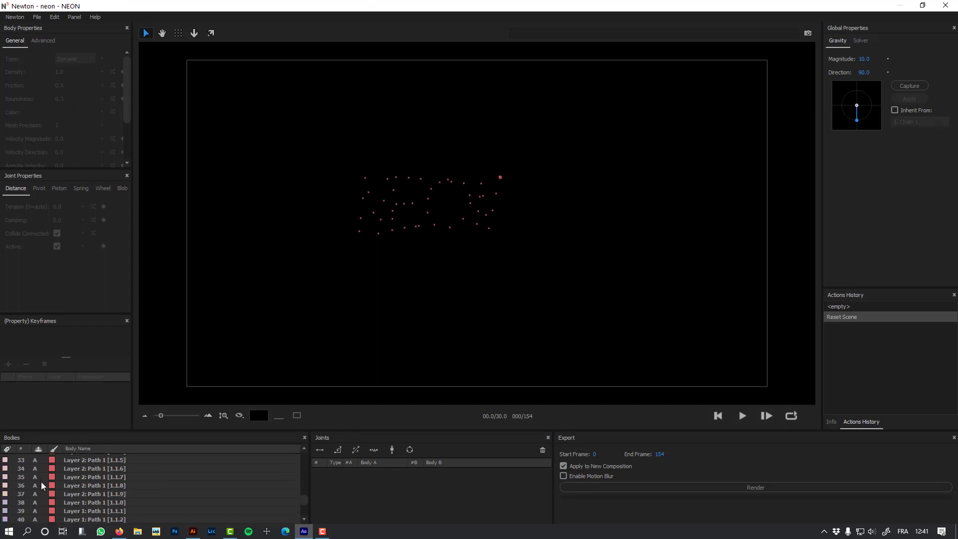
{"action": "scroll", "coordinate": [56, 492], "scroll_direction": "up", "scroll_amount": 11}
{"action": "scroll", "coordinate": [56, 494], "scroll_direction": "up", "scroll_amount": 2}
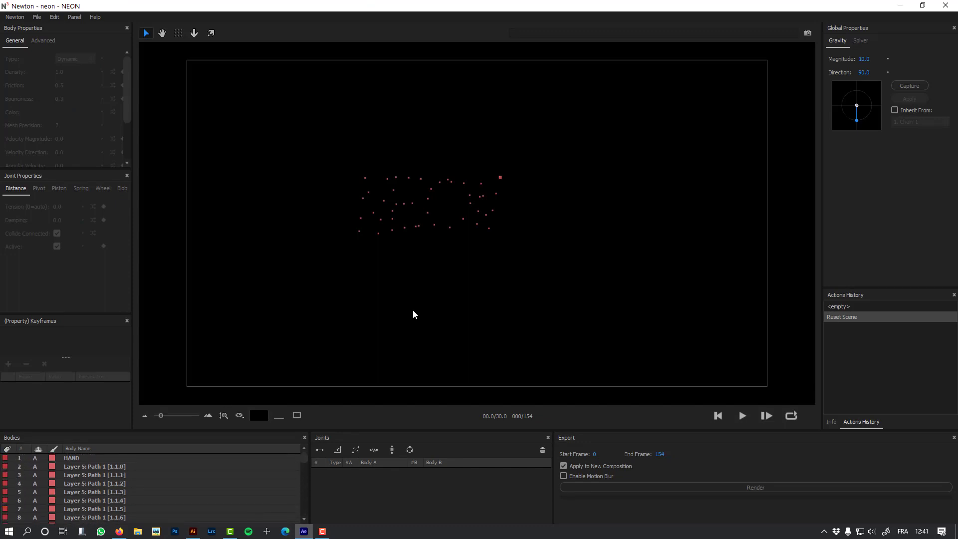
Step: Link HAND to Layer 5: Path 1 [1.1.9] and on to [1.1.10] at the last N's upper-right end with distance joints
{"action": "scroll", "coordinate": [413, 314], "scroll_direction": "up", "scroll_amount": 2}
{"action": "scroll", "coordinate": [382, 272], "scroll_direction": "down", "scroll_amount": 1}
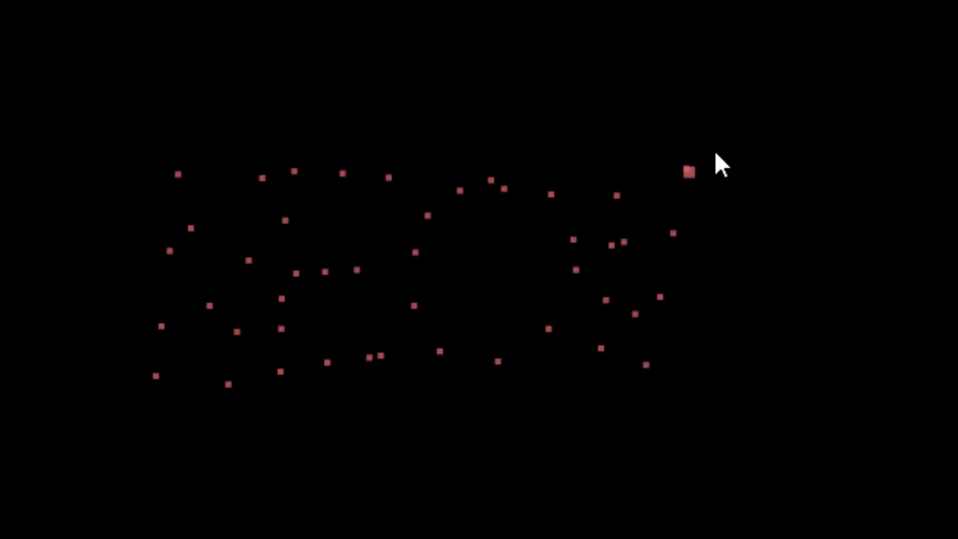
{"action": "left_click", "coordinate": [506, 170]}
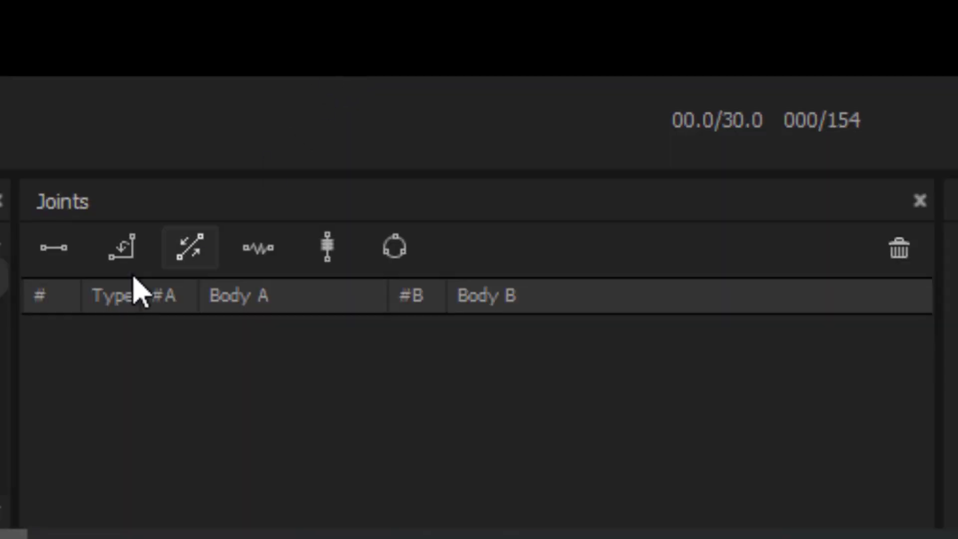
{"action": "left_click", "coordinate": [55, 253]}
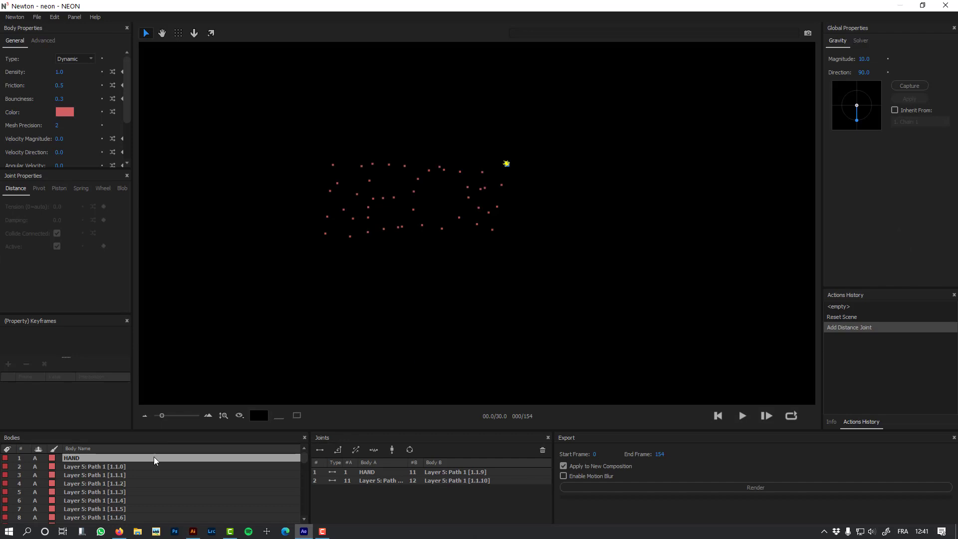
Step: Select all Layer 5: Path 1 bodies by their shared label, without HAND, and link them in sequence with distance joints
{"action": "left_click", "coordinate": [137, 467]}
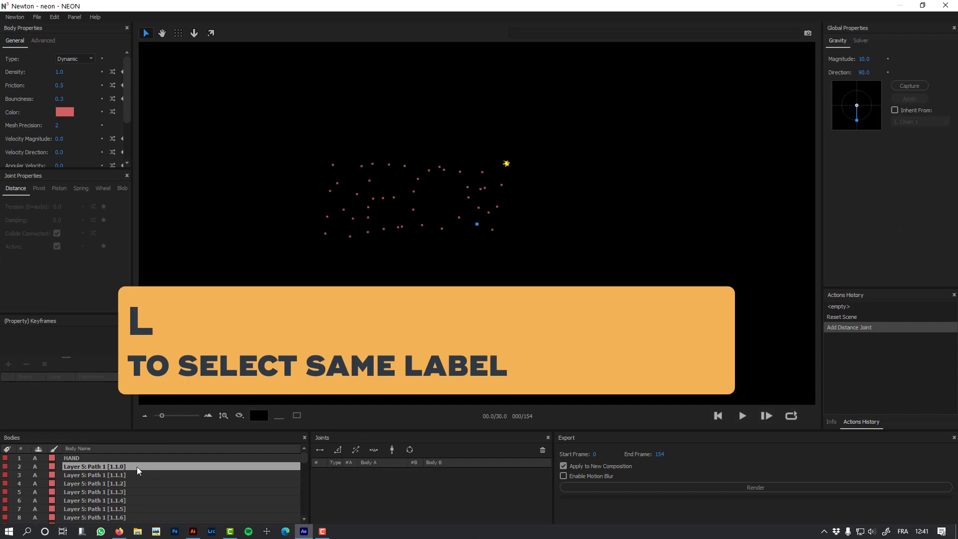
{"action": "key", "text": "l"}
{"action": "left_click", "coordinate": [338, 449]}
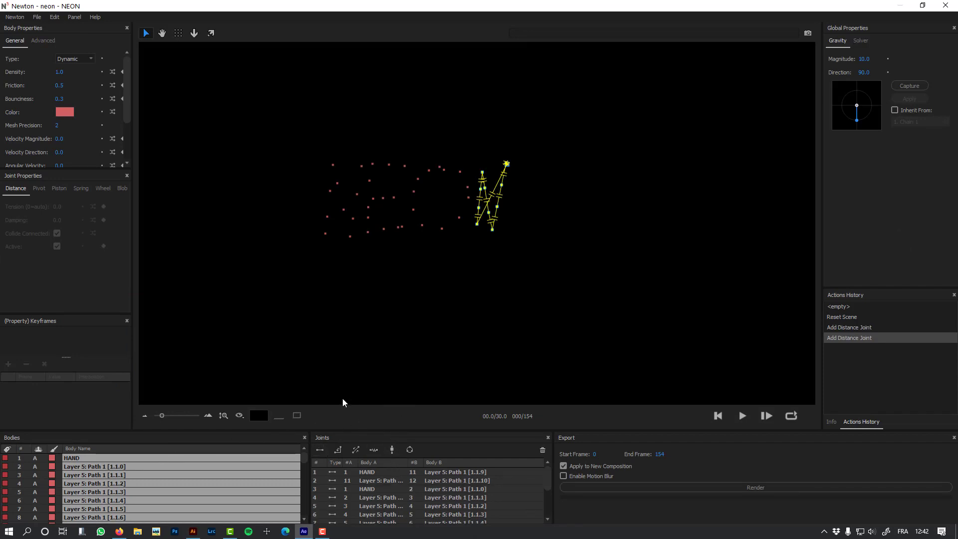
{"action": "key", "text": "ctrl+z"}
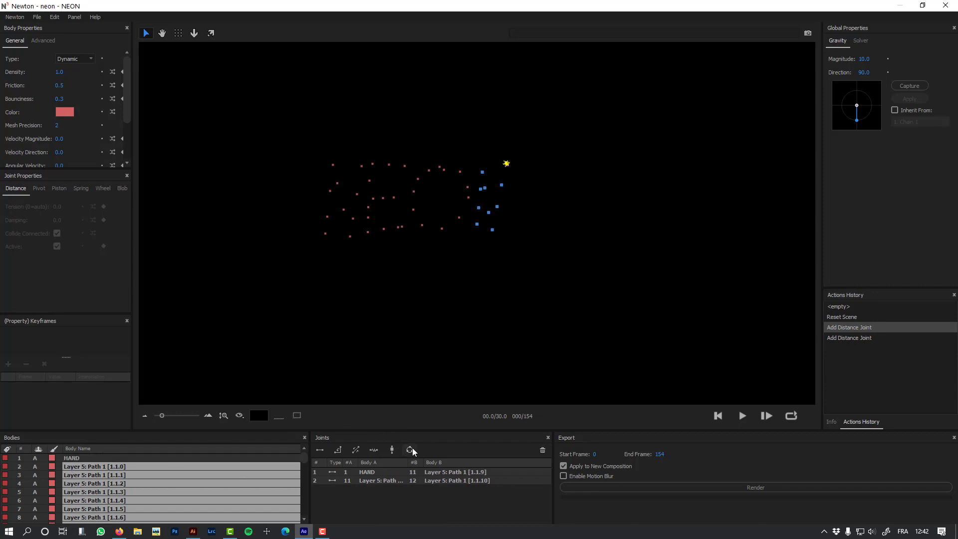
{"action": "left_click", "coordinate": [321, 451]}
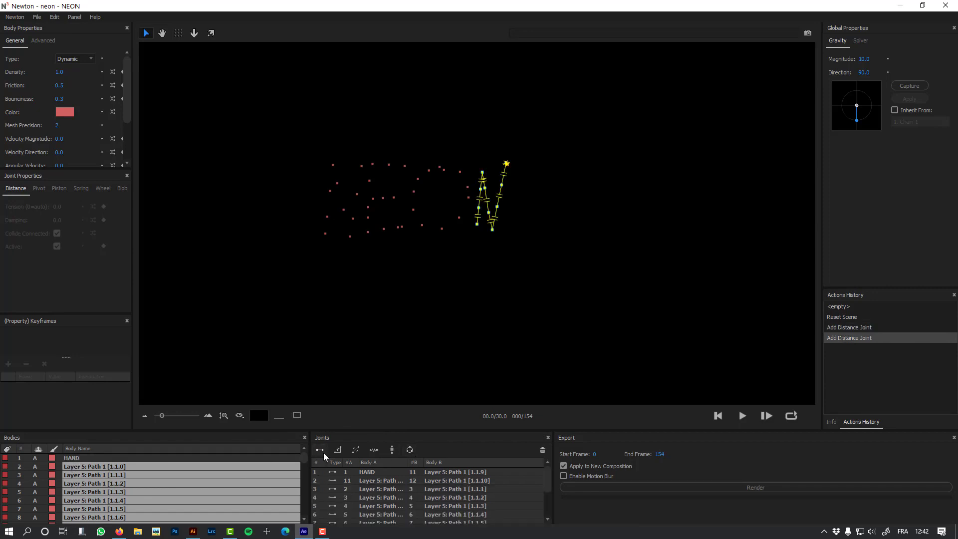
{"action": "left_click", "coordinate": [406, 333]}
Step: Link all the Layer 4: Path 1 bodies of the O in sequence with distance joints
{"action": "scroll", "coordinate": [132, 482], "scroll_direction": "down", "scroll_amount": 3}
{"action": "left_click", "coordinate": [111, 490]}
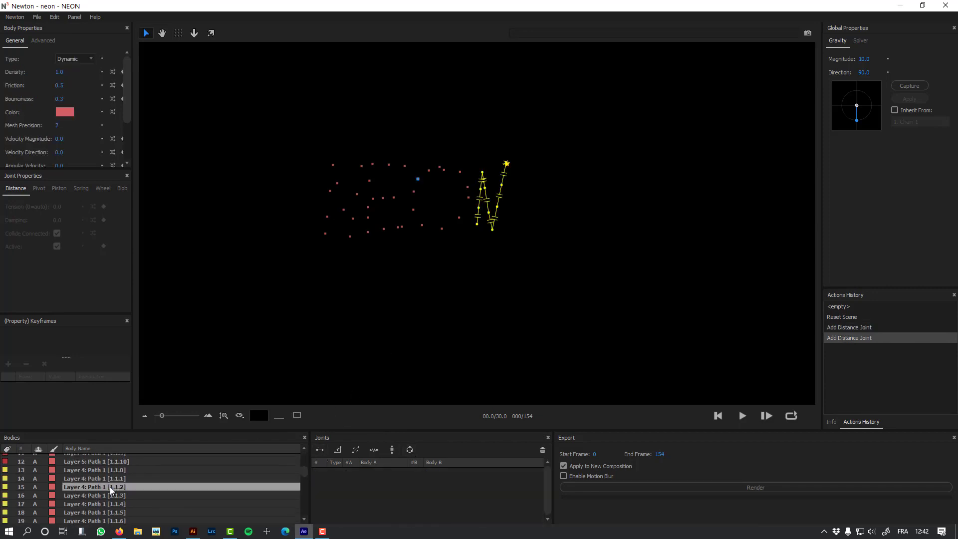
{"action": "double_click", "coordinate": [111, 491]}
{"action": "left_click", "coordinate": [321, 450]}
Step: Link the Layer 3: Path 1 bodies, and separately the Layer 2: Path 1 bodies, of the E with distance joints
{"action": "scroll", "coordinate": [195, 484], "scroll_direction": "down", "scroll_amount": 3}
{"action": "left_click", "coordinate": [172, 504]}
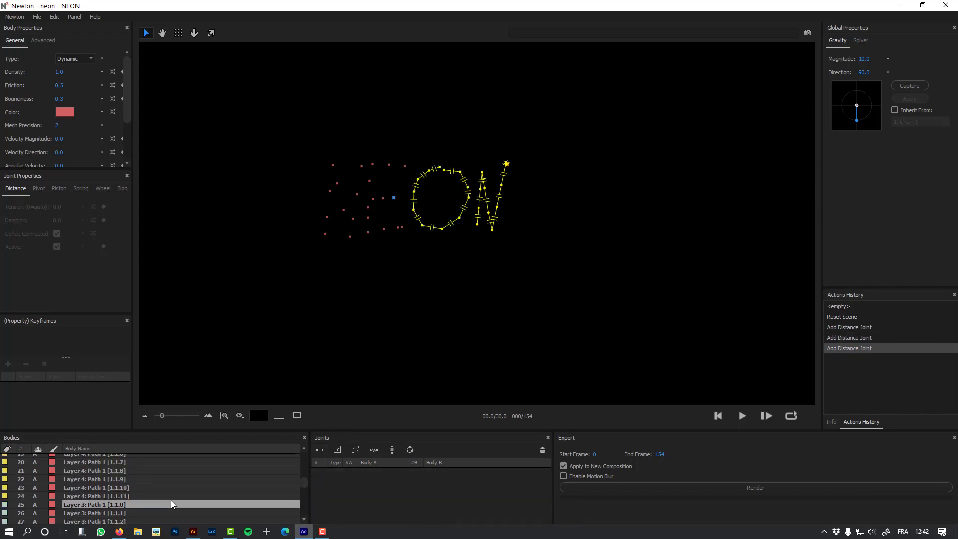
{"action": "double_click", "coordinate": [171, 504]}
{"action": "left_click", "coordinate": [320, 450]}
{"action": "scroll", "coordinate": [160, 489], "scroll_direction": "down", "scroll_amount": 3}
{"action": "double_click", "coordinate": [161, 488]}
{"action": "left_click", "coordinate": [320, 449]}
Step: Link all the Layer 1: Path 1 bodies of the first N in sequence with distance joints
{"action": "scroll", "coordinate": [174, 502], "scroll_direction": "down", "scroll_amount": 3}
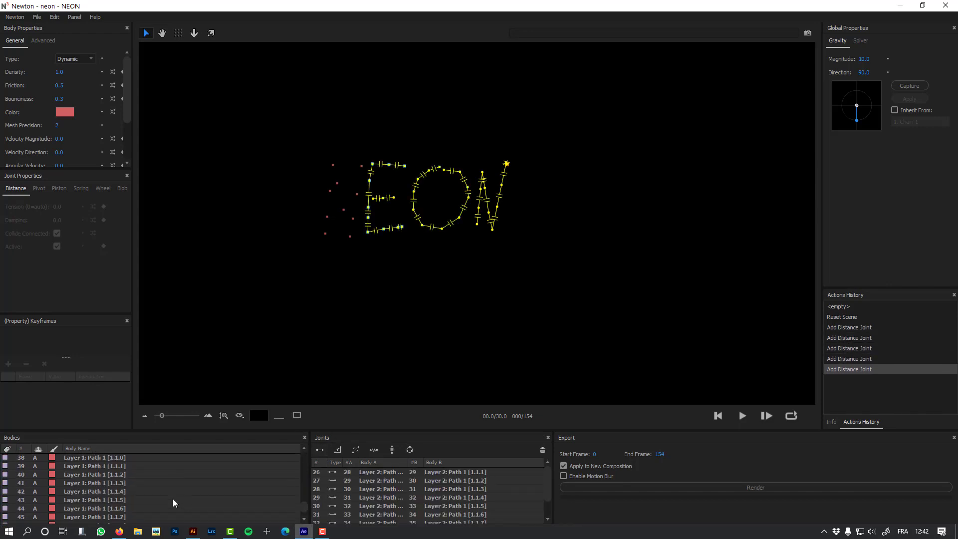
{"action": "double_click", "coordinate": [173, 503]}
{"action": "left_click", "coordinate": [320, 449]}
Step: Join the upper-right end of the first N to the outer end of the E's top arm with a distance joint
{"action": "left_click", "coordinate": [293, 100]}
{"action": "left_click", "coordinate": [402, 169]}
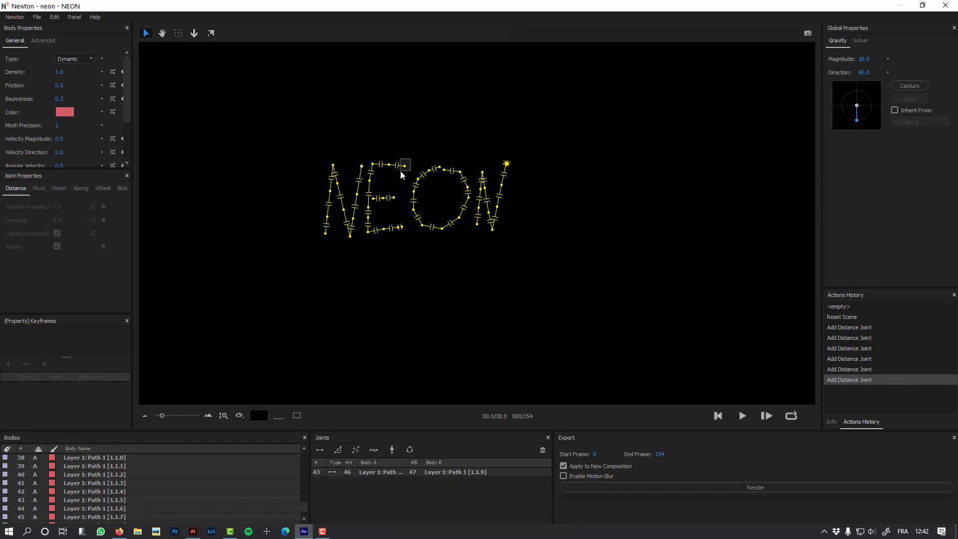
{"action": "left_click_drag", "start_coordinate": [401, 171], "coordinate": [400, 172]}
{"action": "left_click", "coordinate": [320, 451]}
Step: Join the outer end of the E's lower arm to the inner end of its middle bar with a distance joint
{"action": "left_click_drag", "start_coordinate": [405, 223], "coordinate": [399, 232]}
{"action": "left_click_drag", "start_coordinate": [373, 191], "coordinate": [374, 203]}
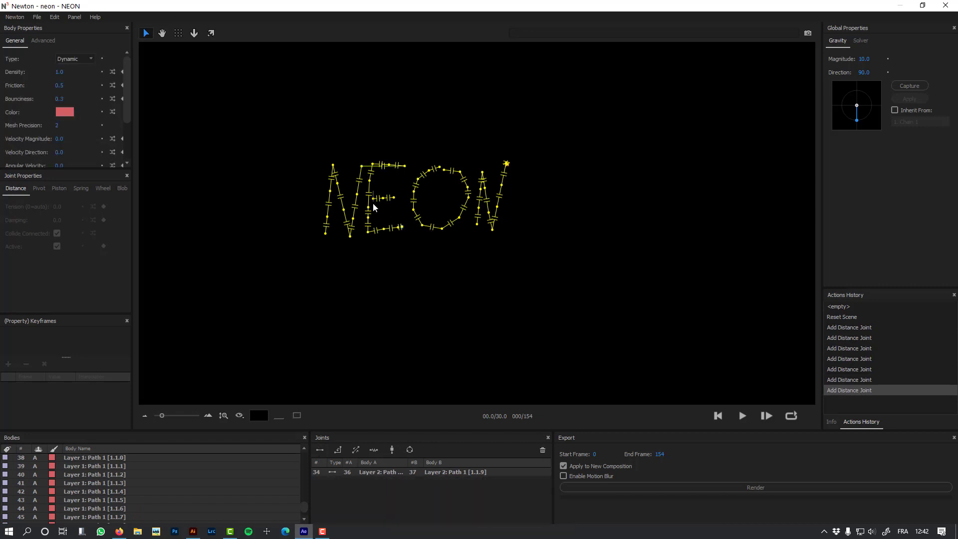
{"action": "scroll", "coordinate": [373, 207], "scroll_direction": "up", "scroll_amount": 5}
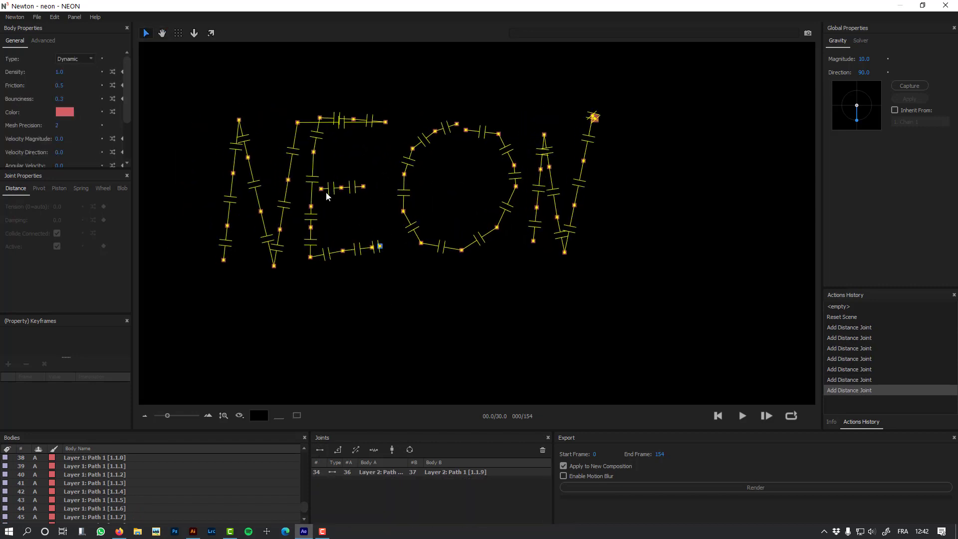
{"action": "left_click", "coordinate": [322, 189], "text": "shift"}
{"action": "left_click", "coordinate": [320, 450]}
Step: Join the outer end of the E's middle bar to the O's upper-left open end with a distance joint
{"action": "left_click", "coordinate": [364, 186]}
{"action": "left_click", "coordinate": [458, 124], "text": "shift"}
{"action": "left_click", "coordinate": [320, 449]}
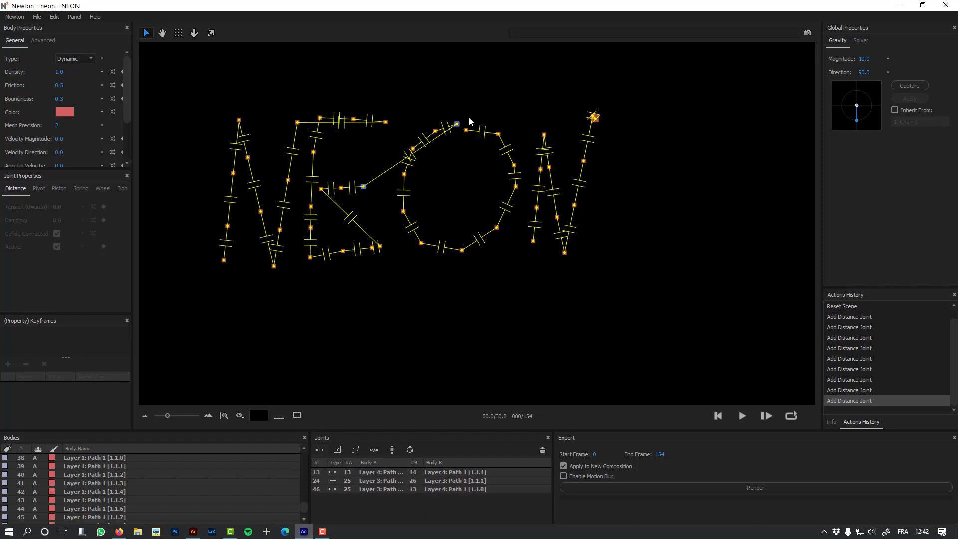
Step: Join the O's other open end to the lower-left end of the last N with a distance joint
{"action": "left_click", "coordinate": [466, 129]}
{"action": "left_click", "coordinate": [533, 242], "text": "shift"}
{"action": "left_click", "coordinate": [320, 450]}
{"action": "scroll", "coordinate": [520, 306], "scroll_direction": "down", "scroll_amount": 3}
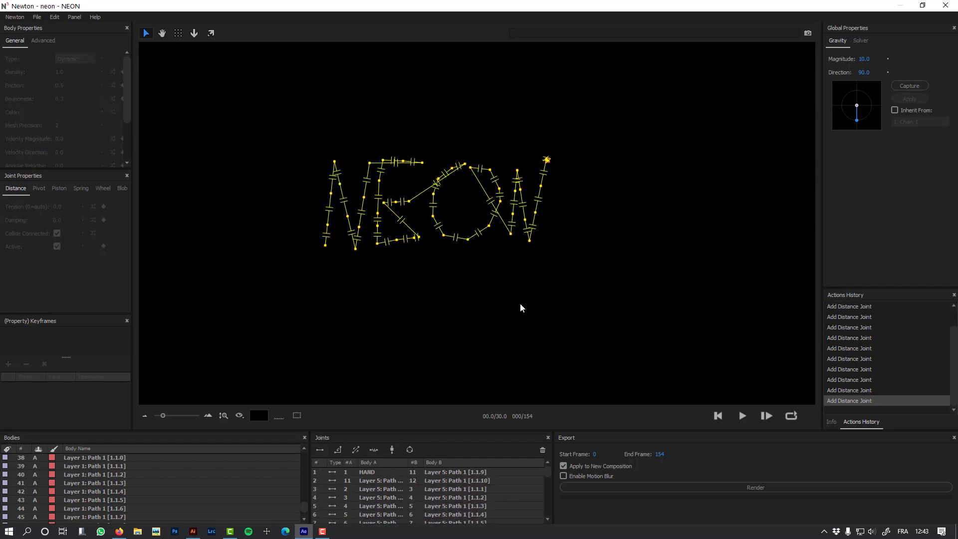
Step: Select all the bodies and disable their collision with group A
{"action": "scroll", "coordinate": [517, 307], "scroll_direction": "down", "scroll_amount": 3}
{"action": "scroll", "coordinate": [513, 306], "scroll_direction": "up", "scroll_amount": 2}
{"action": "left_click_drag", "start_coordinate": [292, 121], "coordinate": [611, 307]}
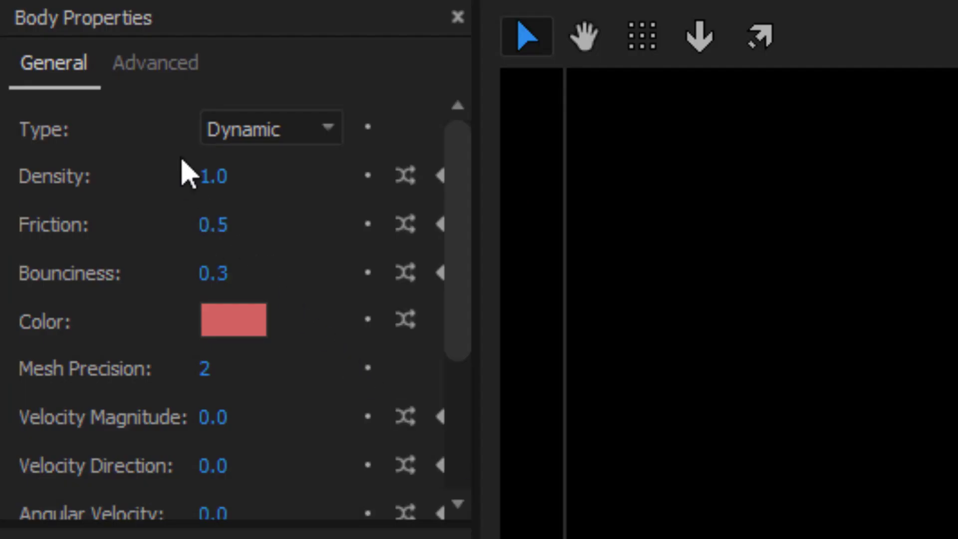
{"action": "left_click", "coordinate": [171, 63]}
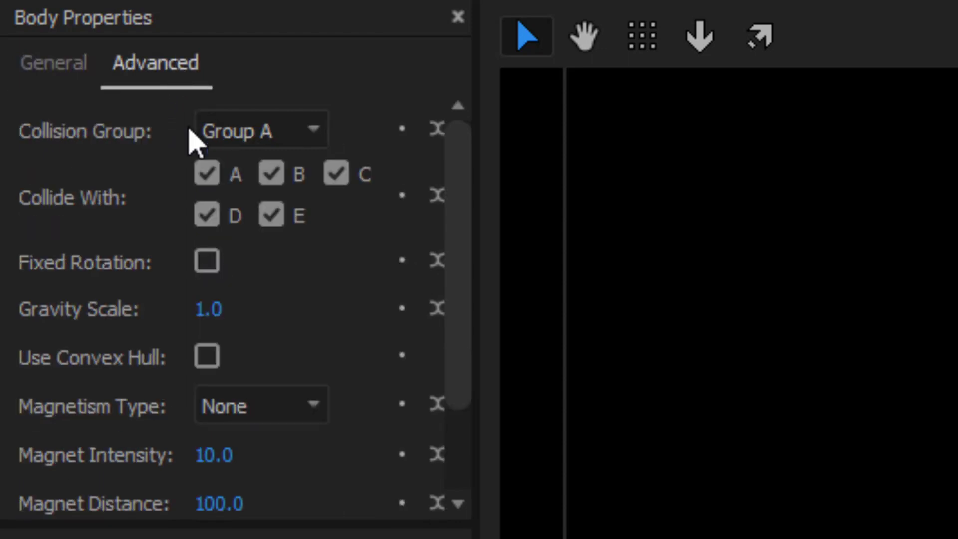
{"action": "left_click", "coordinate": [207, 173]}
Step: Set the body type of all the selected bodies to Dormant
{"action": "left_click", "coordinate": [60, 70]}
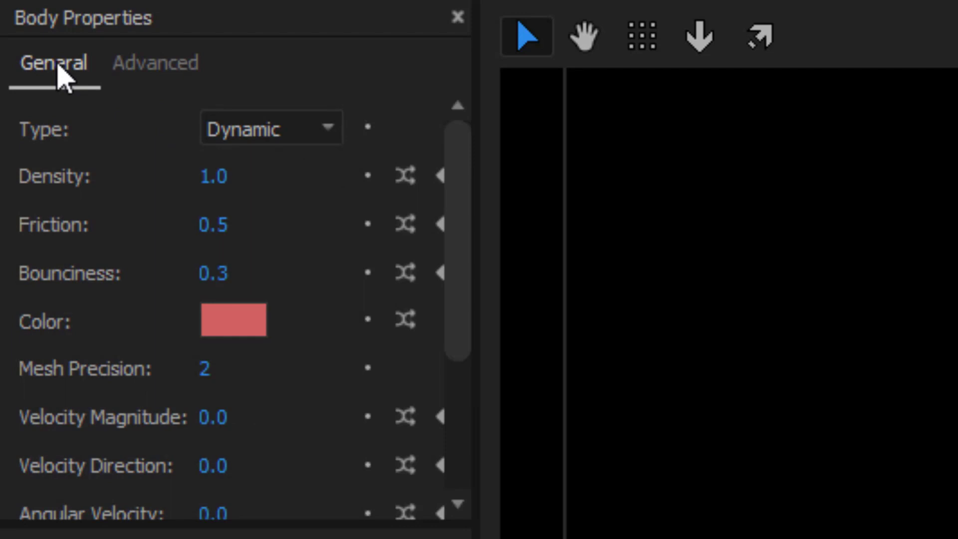
{"action": "left_click", "coordinate": [264, 130]}
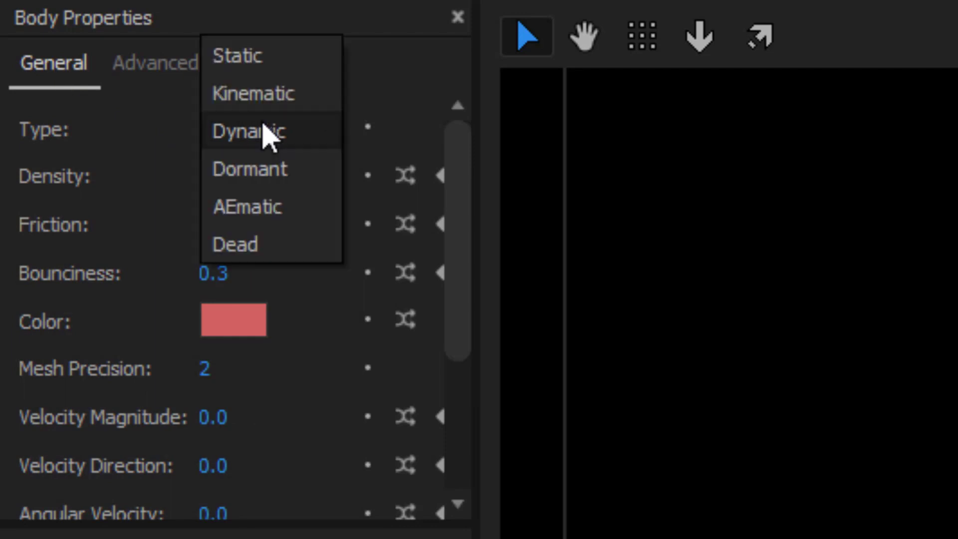
{"action": "left_click", "coordinate": [265, 186]}
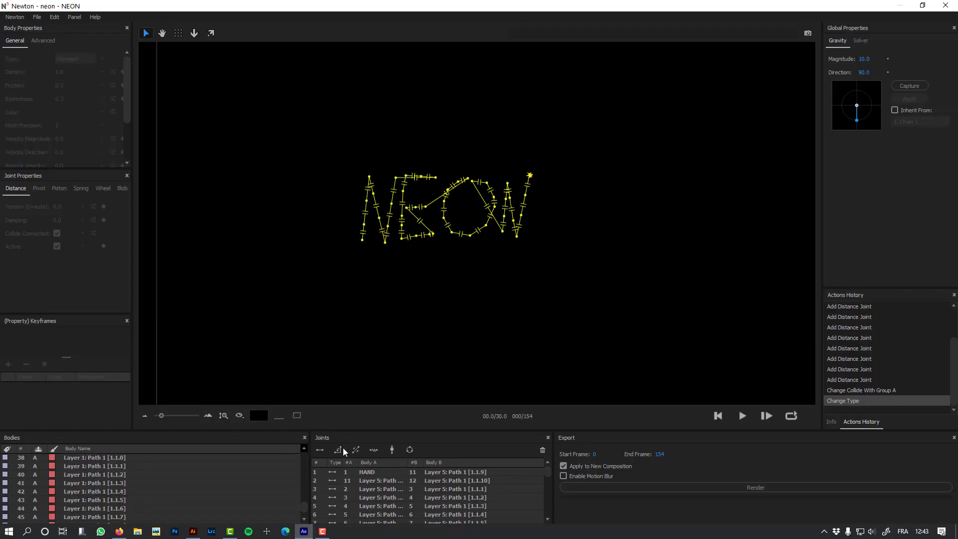
Step: Set the HAND body's type to Kinematic
{"action": "scroll", "coordinate": [83, 464], "scroll_direction": "up", "scroll_amount": 12}
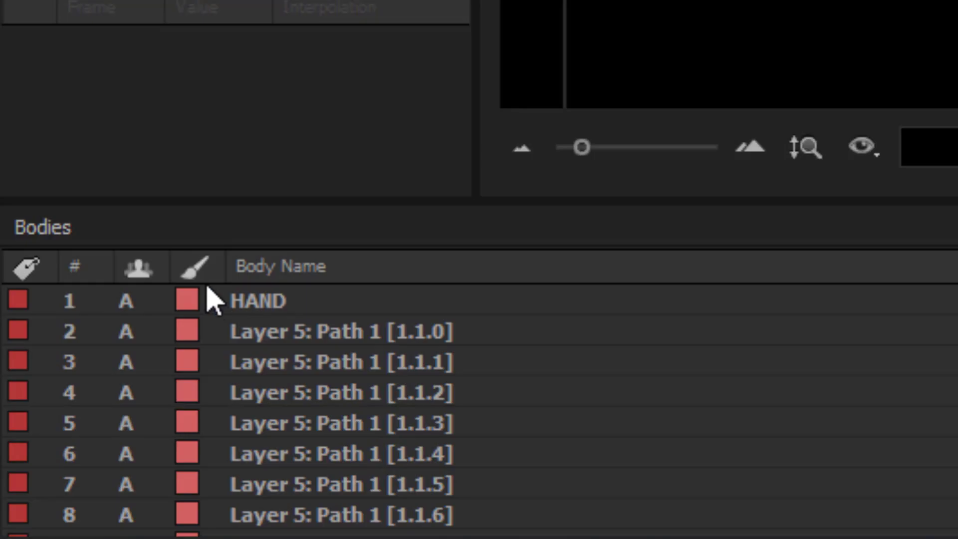
{"action": "left_click", "coordinate": [78, 459]}
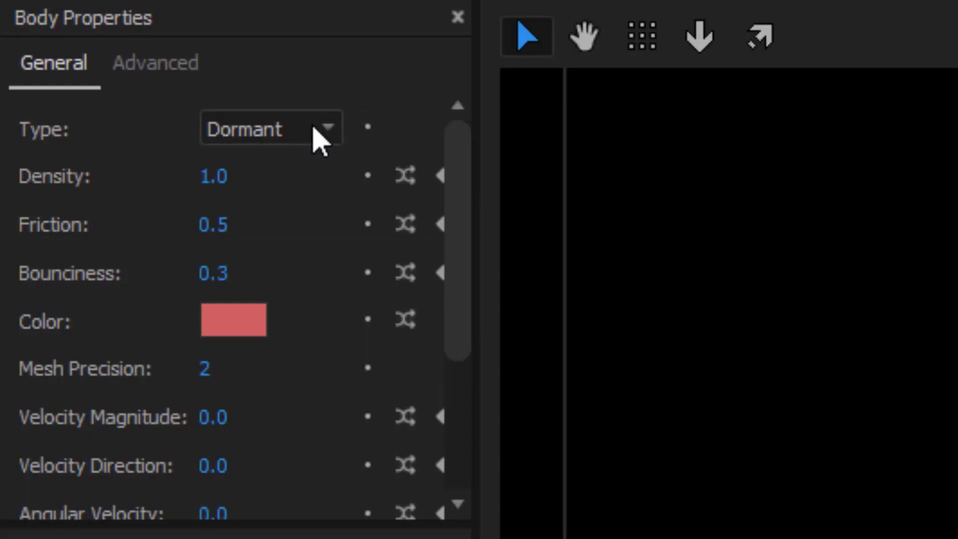
{"action": "left_click", "coordinate": [313, 128]}
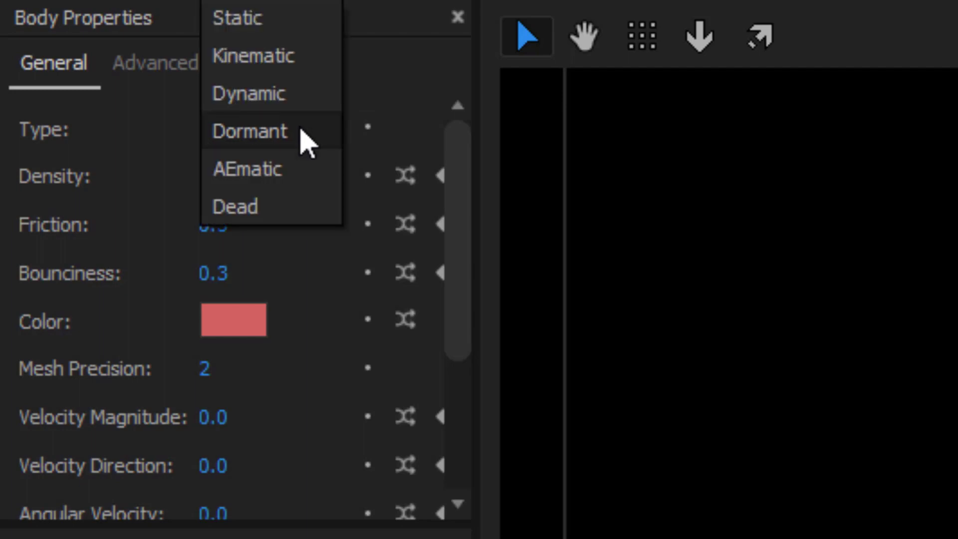
{"action": "left_click", "coordinate": [295, 64]}
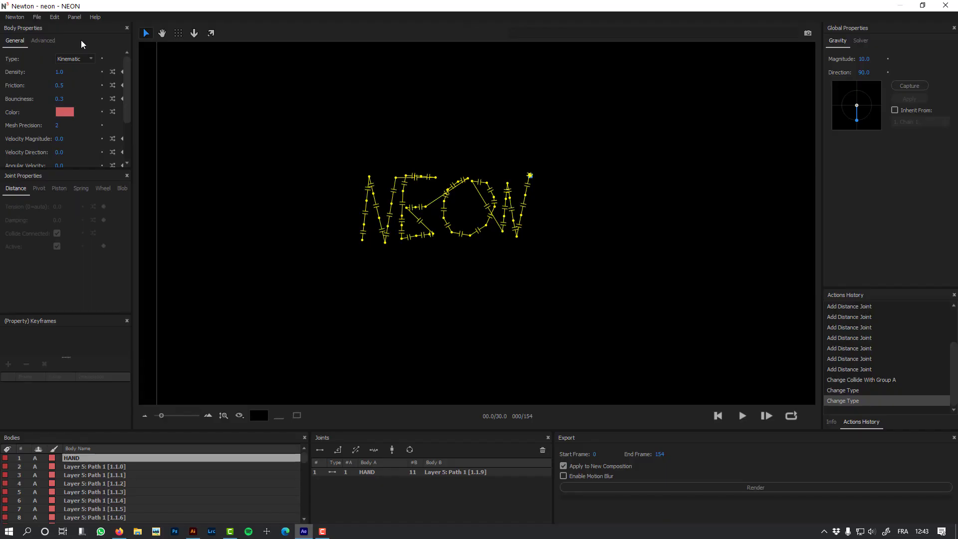
{"action": "left_click", "coordinate": [215, 113]}
Step: Set the solver's sub-steps to 9
{"action": "left_click", "coordinate": [867, 39]}
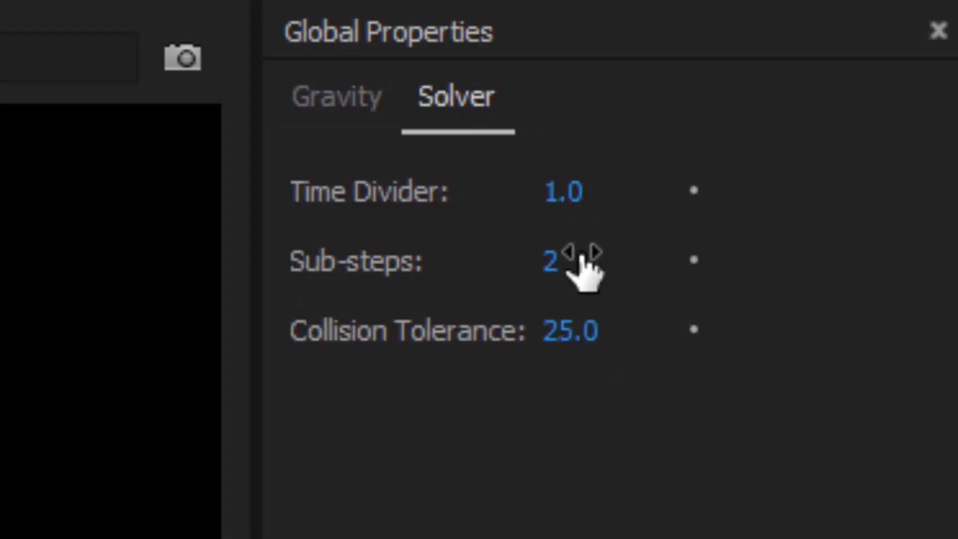
{"action": "left_click", "coordinate": [574, 264]}
{"action": "type", "text": "9"}
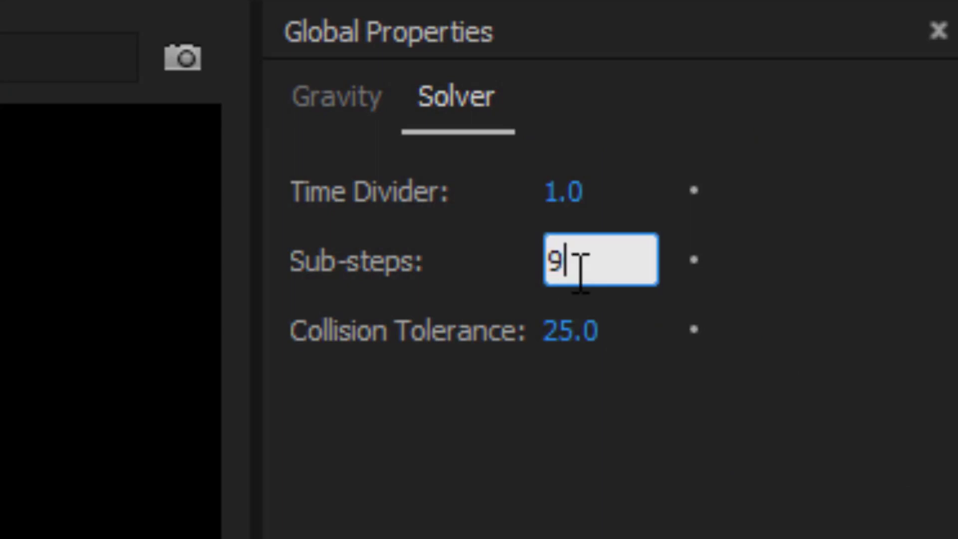
{"action": "key", "text": "Return"}
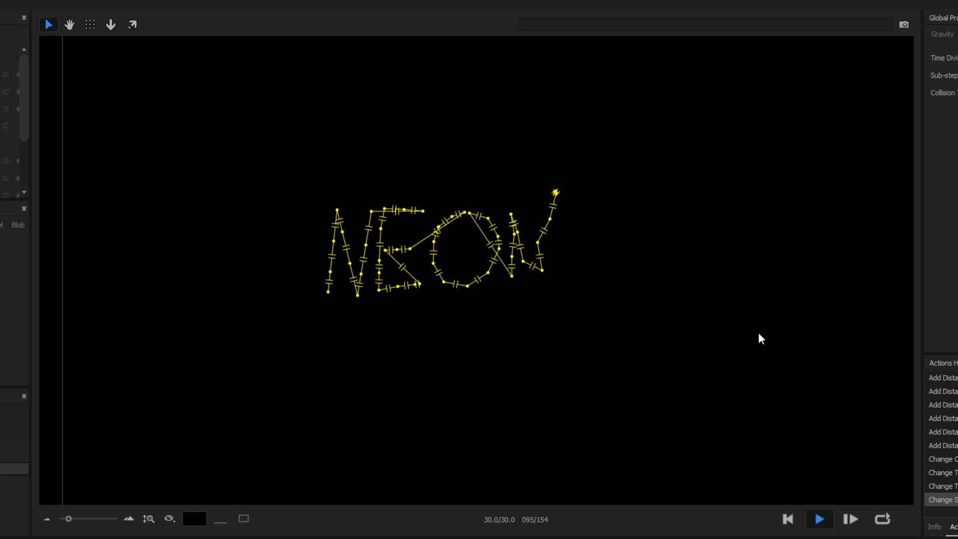
Step: Play the simulation through with the whole frame in view, rewind it to the start and play it again
{"action": "scroll", "coordinate": [706, 261], "scroll_direction": "down", "scroll_amount": 5}
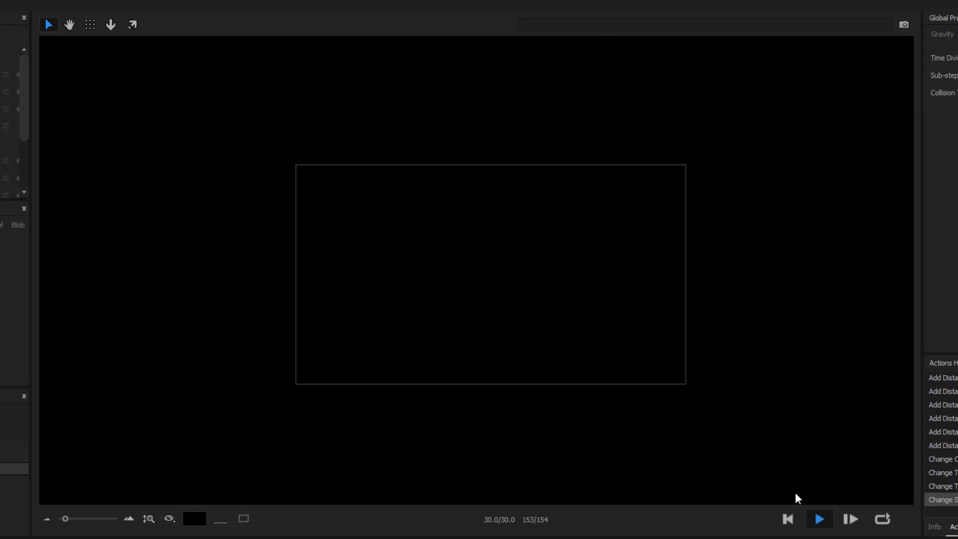
{"action": "left_click", "coordinate": [788, 520]}
{"action": "left_click", "coordinate": [821, 519]}
{"action": "scroll", "coordinate": [790, 401], "scroll_direction": "up", "scroll_amount": 3}
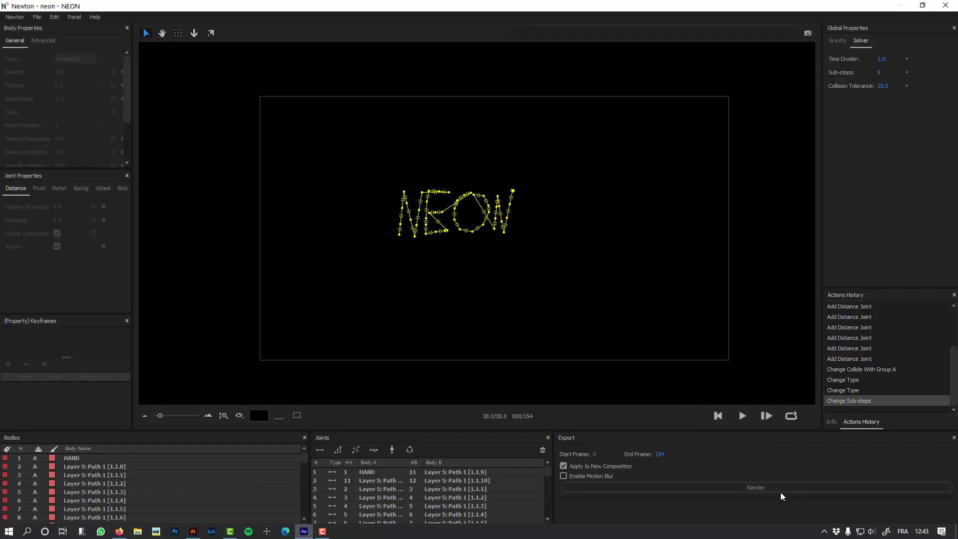
Step: Render the simulation to a new composition and open NEON 2 in After Effects
{"action": "left_click", "coordinate": [780, 490]}
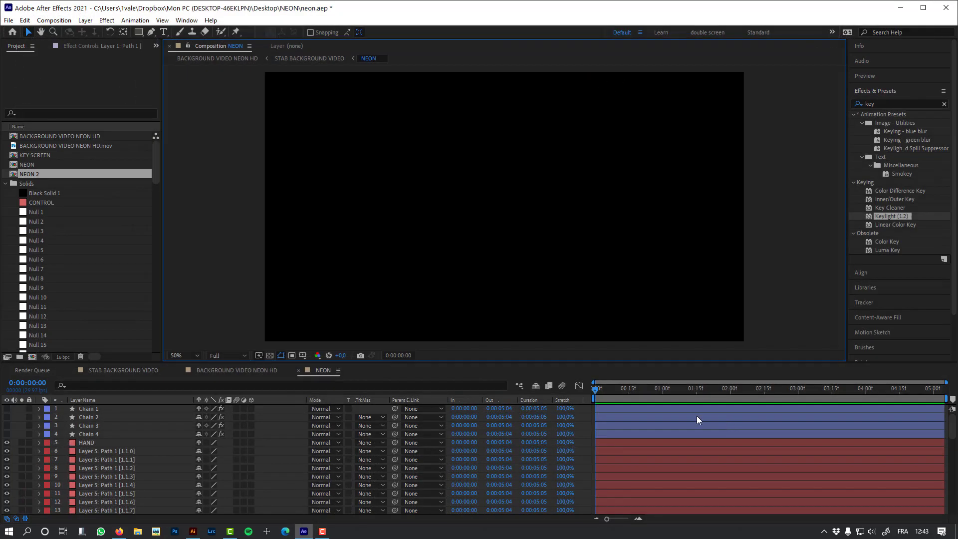
{"action": "left_click", "coordinate": [31, 174]}
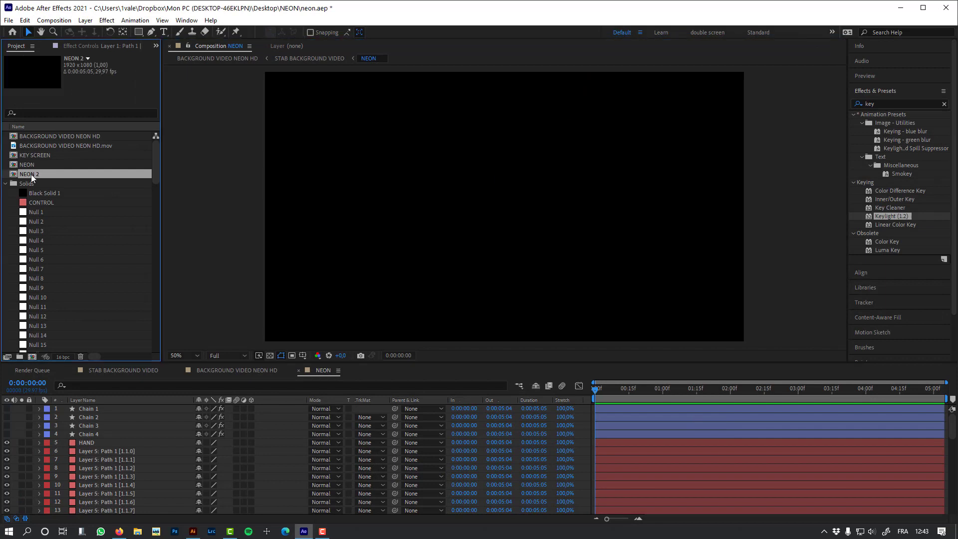
{"action": "left_click", "coordinate": [6, 184]}
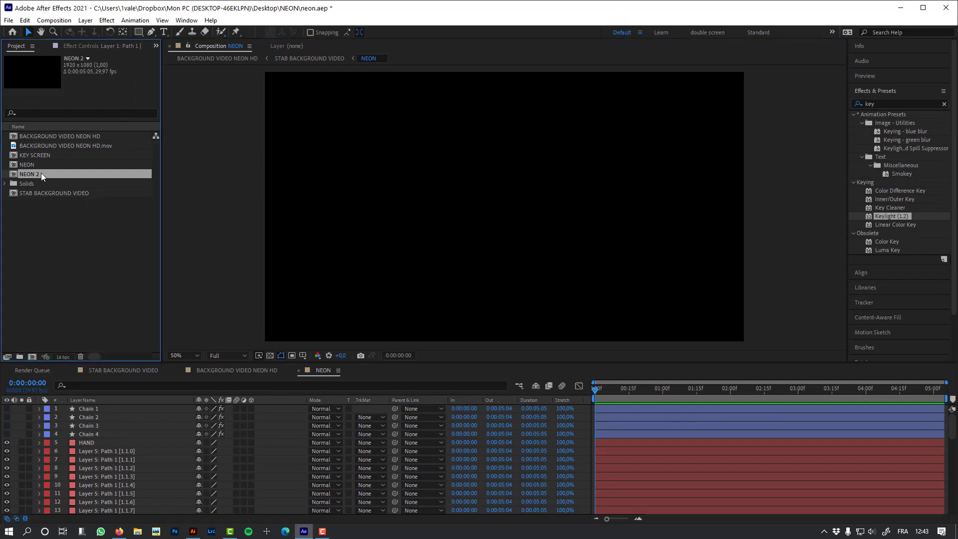
{"action": "double_click", "coordinate": [41, 173]}
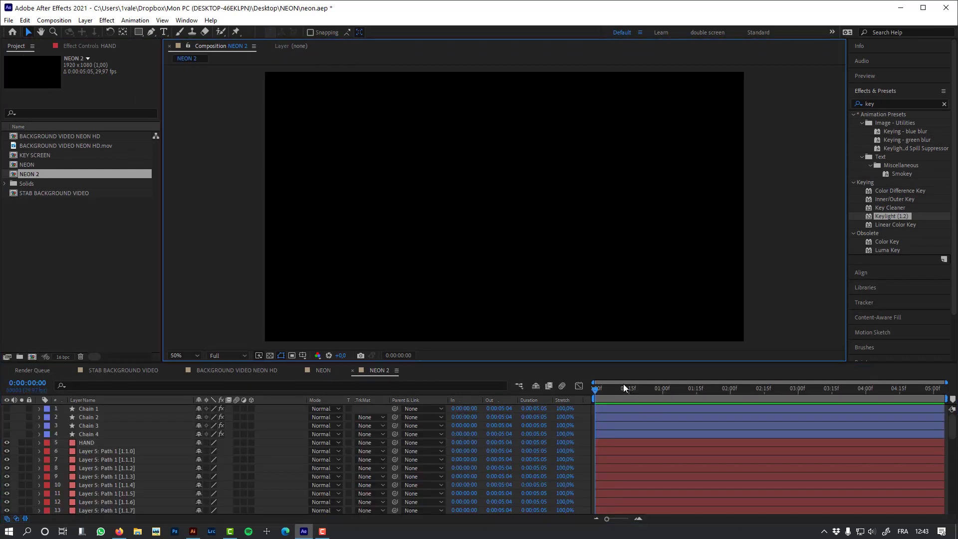
Step: Return the NEON 2 playhead to the first frame and show the Chain 1 to Chain 4 layers
{"action": "left_click_drag", "start_coordinate": [621, 388], "coordinate": [651, 399]}
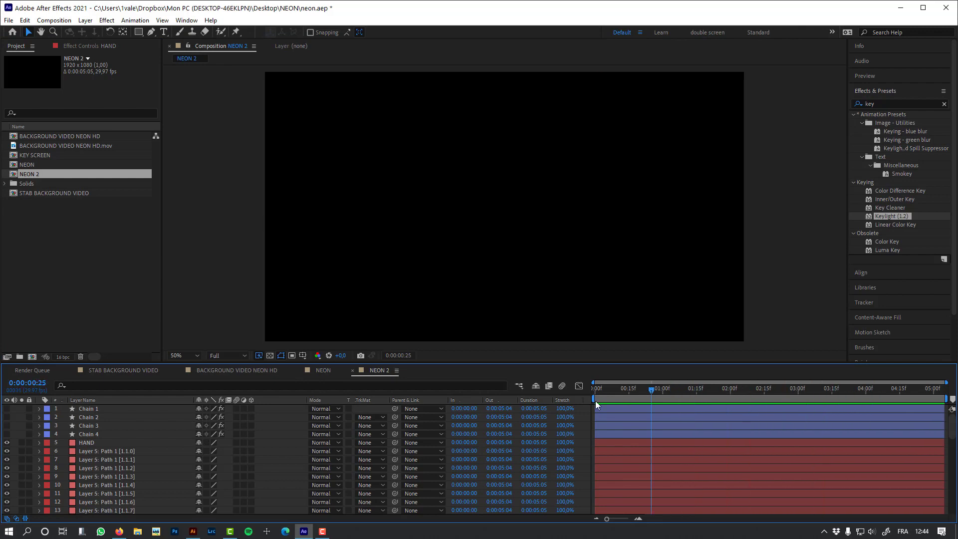
{"action": "left_click", "coordinate": [596, 402]}
{"action": "left_click_drag", "start_coordinate": [6, 434], "coordinate": [9, 410]}
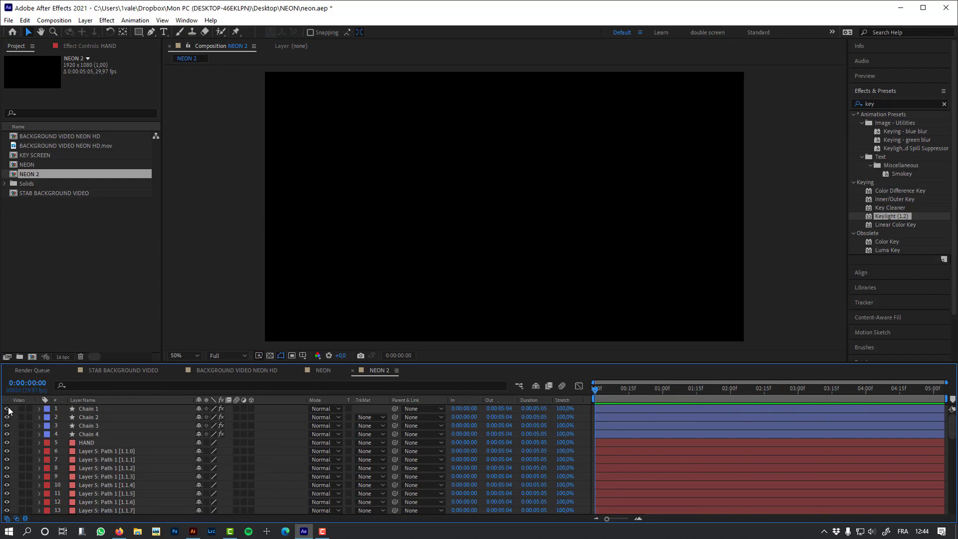
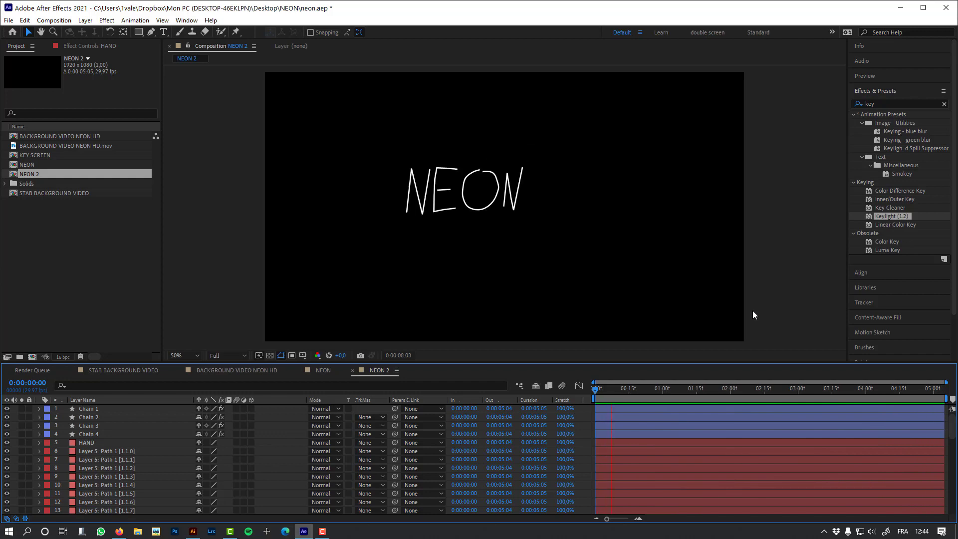
Step: Replace the NEON layer in STAB BACKGROUND VIDEO with the NEON 2 composition and preview the result
{"action": "left_click", "coordinate": [79, 412]}
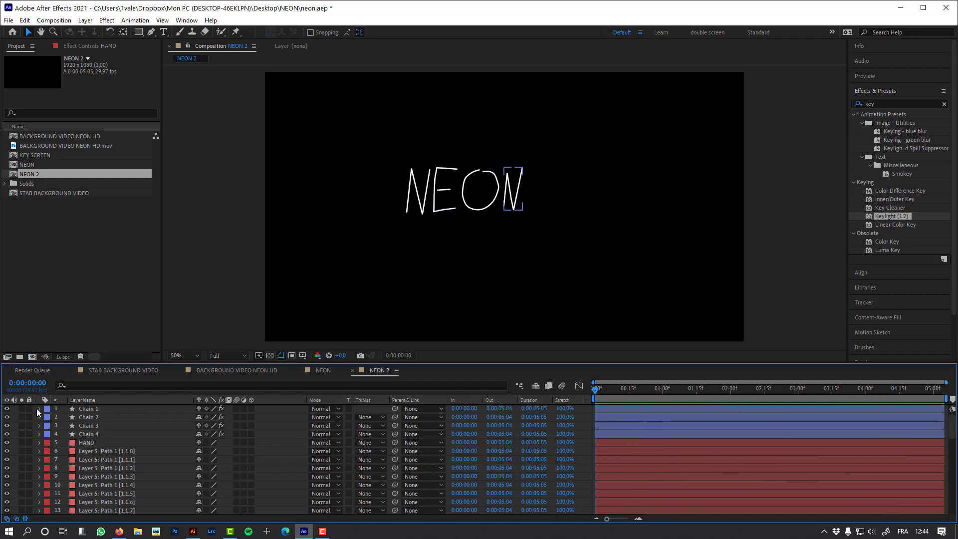
{"action": "left_click", "coordinate": [320, 369]}
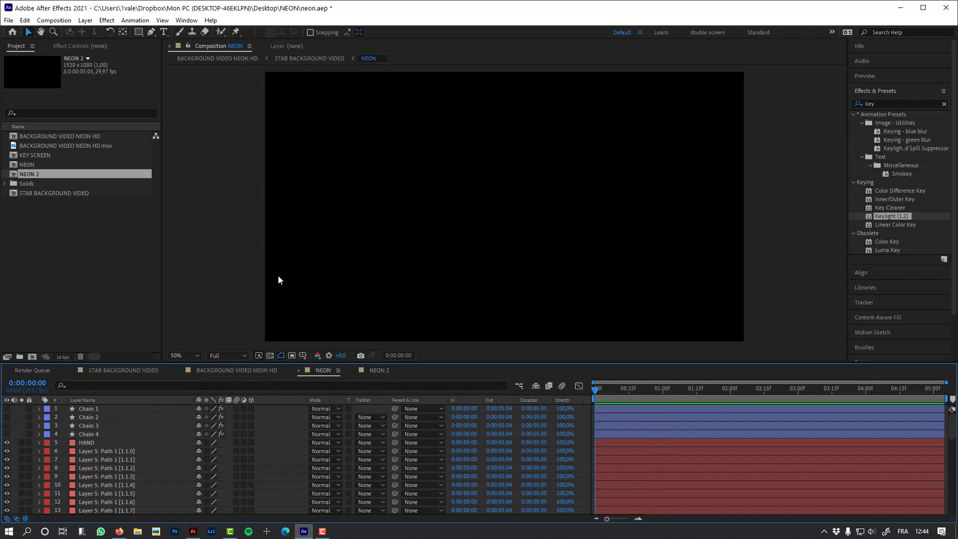
{"action": "left_click", "coordinate": [309, 58]}
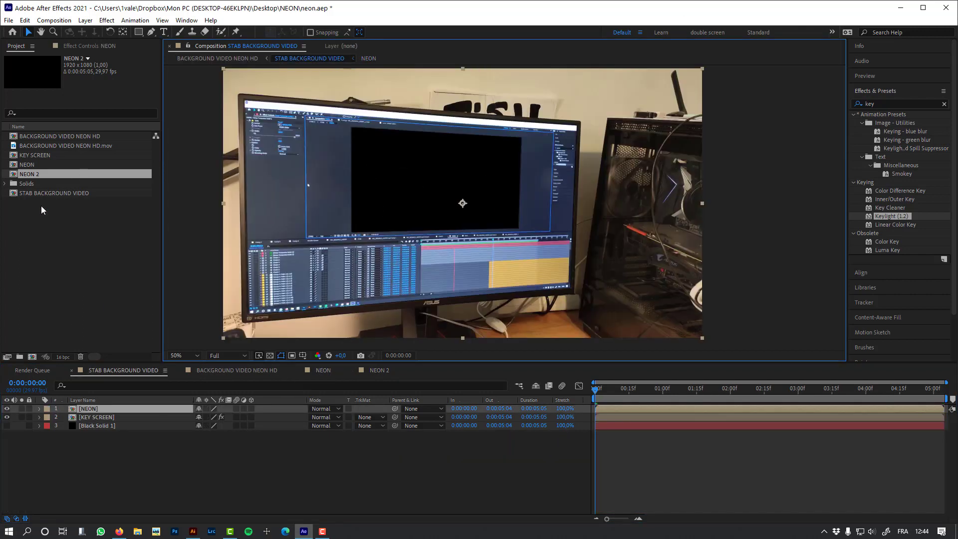
{"action": "left_click_drag", "start_coordinate": [27, 173], "coordinate": [169, 466]}
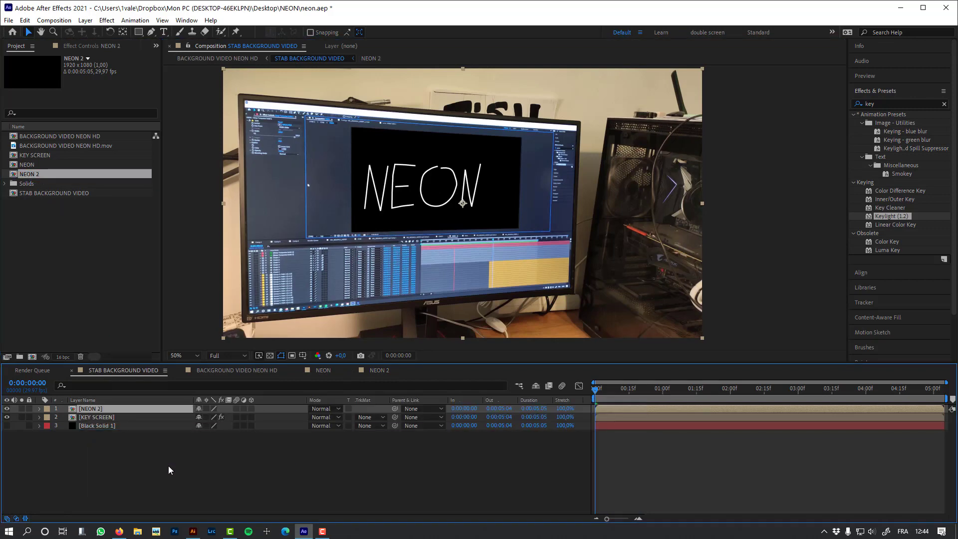
{"action": "left_click", "coordinate": [169, 466]}
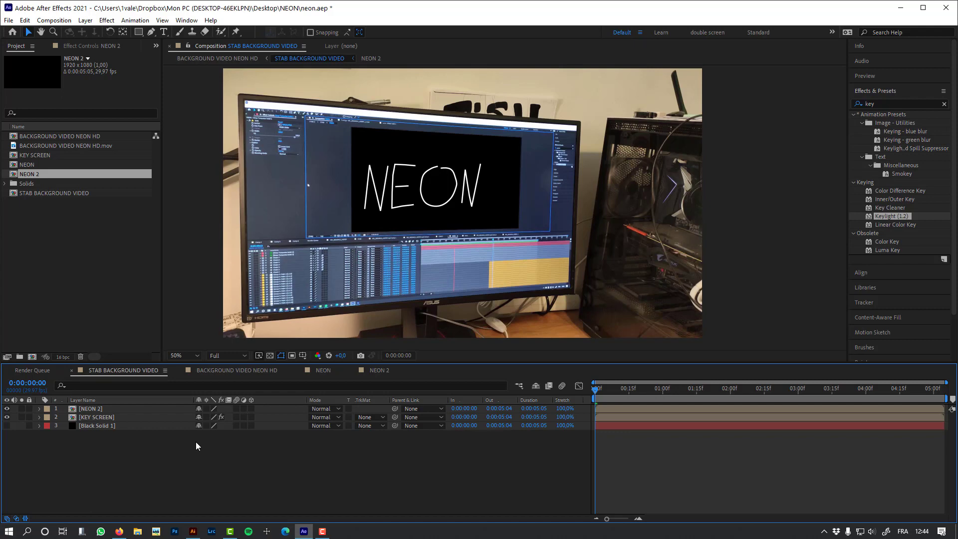
{"action": "key", "text": "space"}
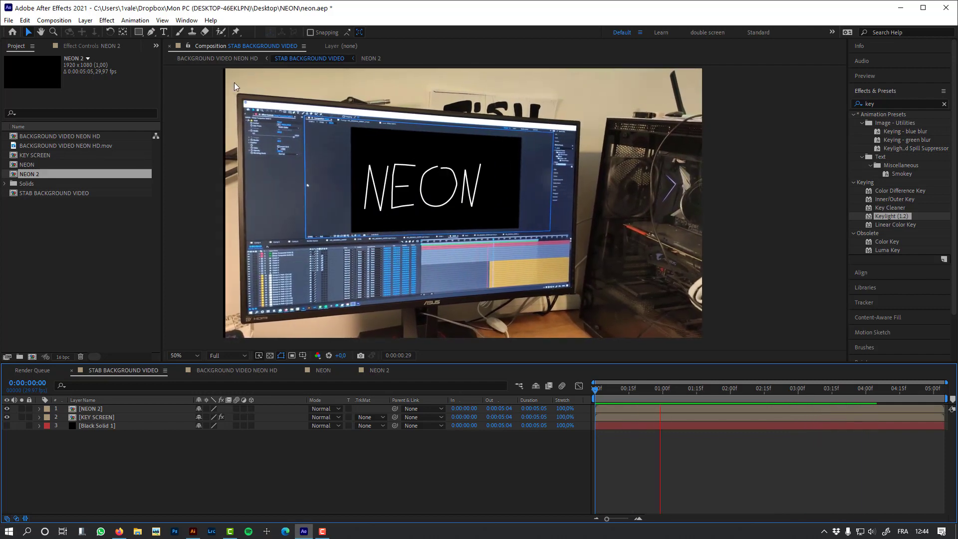
Step: In BACKGROUND VIDEO NEON HD, turn off Mocha AE's tracking data Invert and CC Power Pin's Unstretch on the STAB BACKGROUND VIDEO layer, checking playback
{"action": "left_click", "coordinate": [217, 58]}
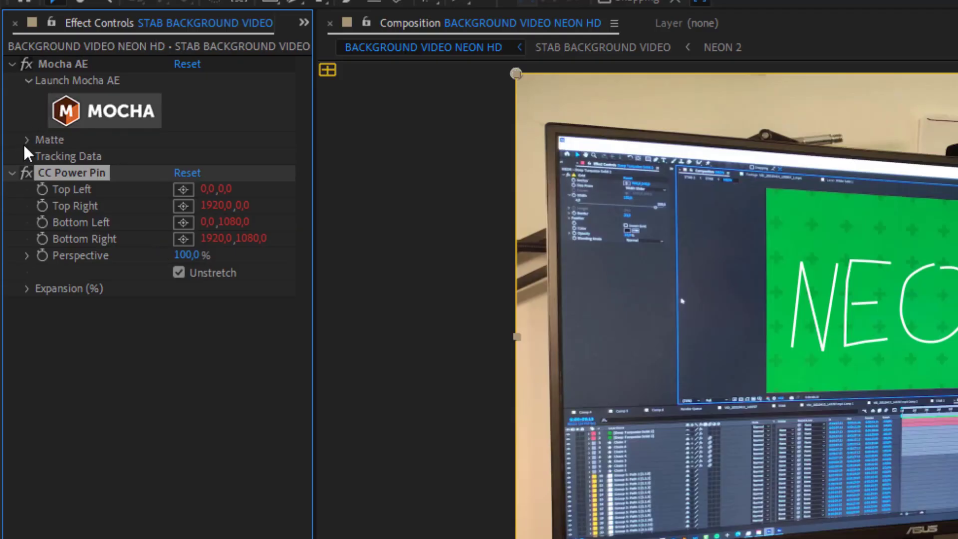
{"action": "left_click", "coordinate": [26, 156]}
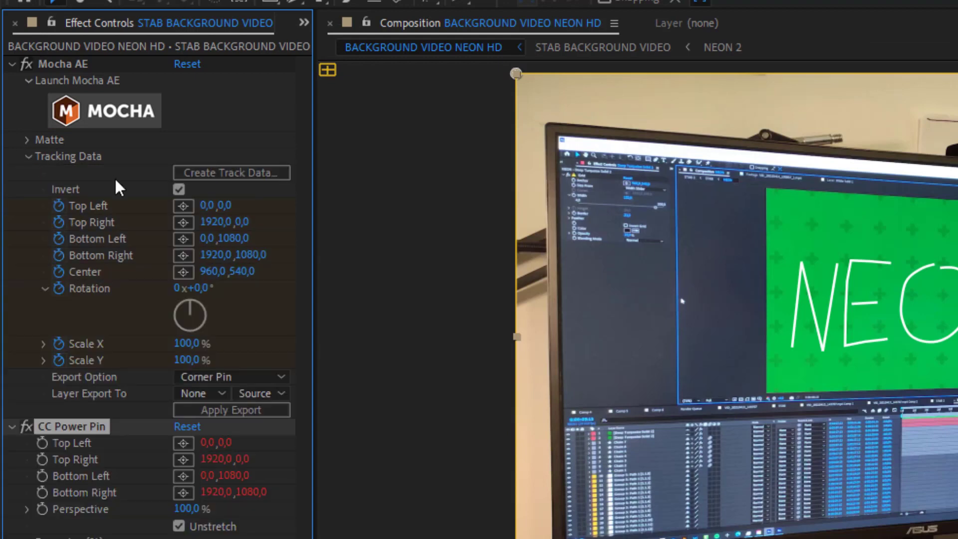
{"action": "left_click", "coordinate": [178, 189]}
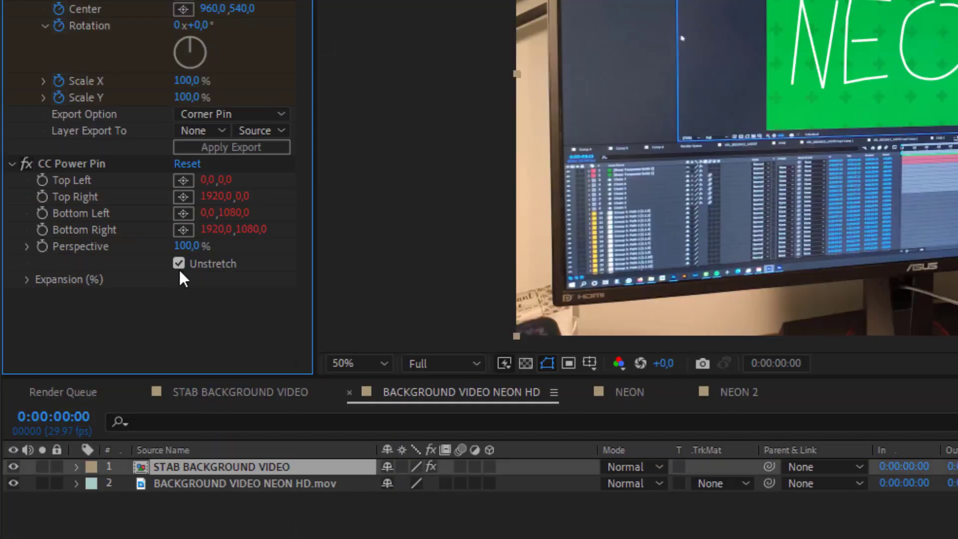
{"action": "left_click", "coordinate": [179, 264]}
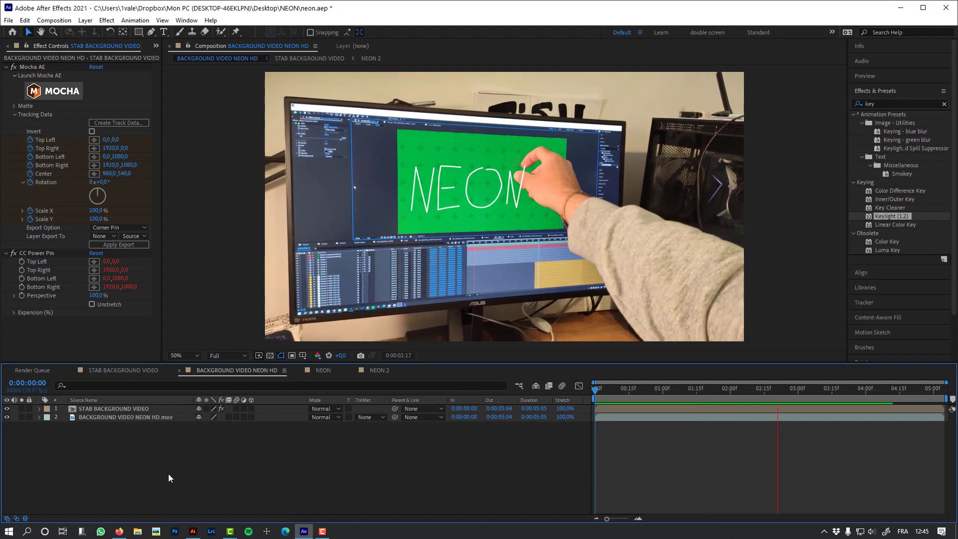
{"action": "key", "text": "space"}
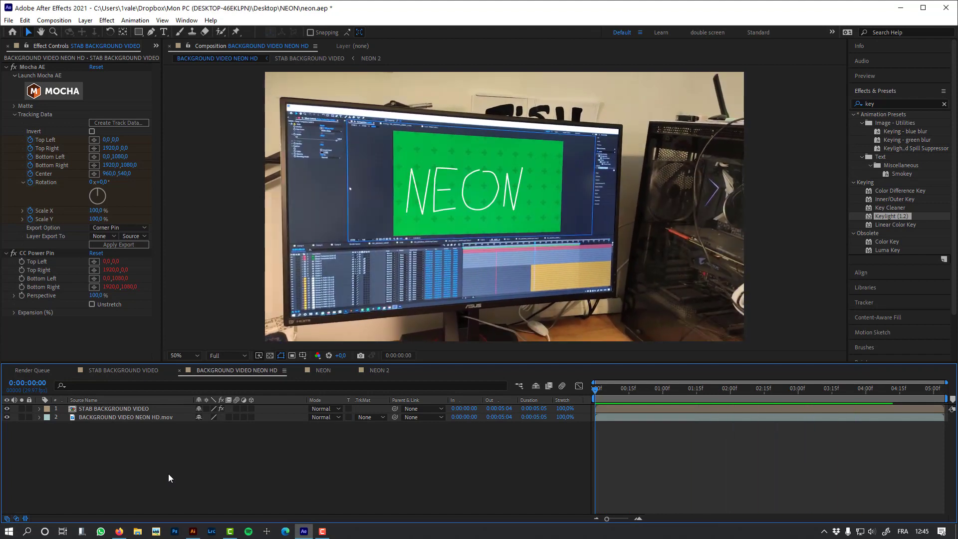
Step: Open NEON 2 from STAB BACKGROUND VIDEO and filter the Chain 1 layer's properties by "stro"
{"action": "left_click", "coordinate": [333, 59]}
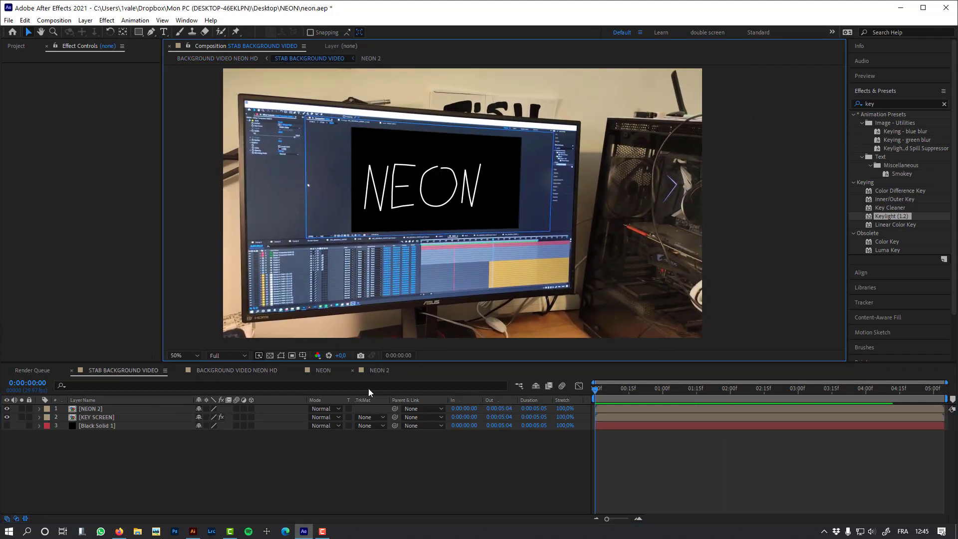
{"action": "double_click", "coordinate": [103, 410]}
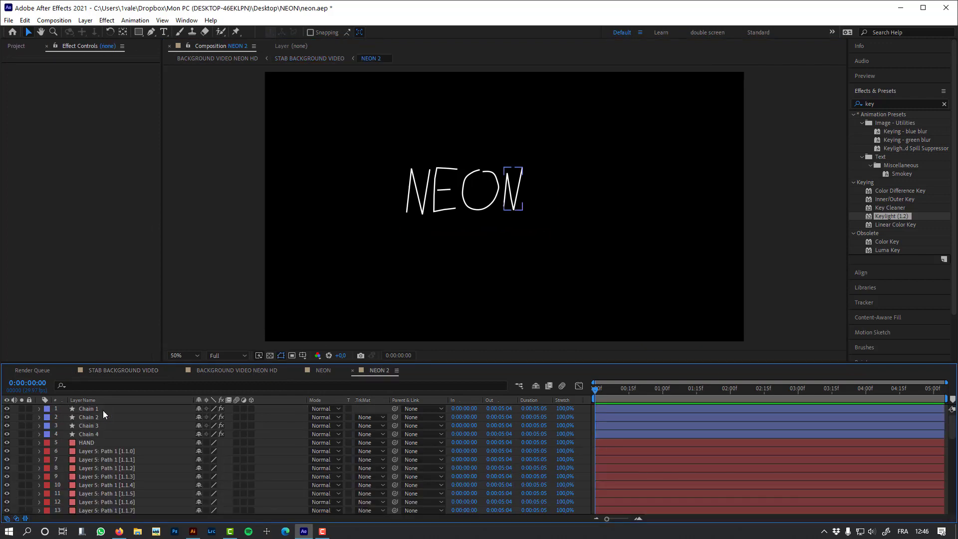
{"action": "left_click", "coordinate": [103, 410]}
{"action": "left_click", "coordinate": [107, 385]}
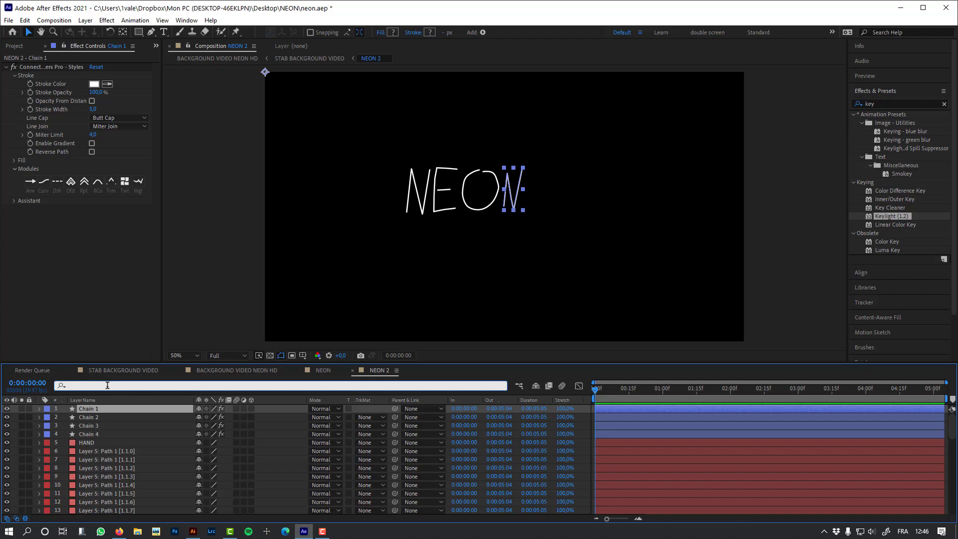
{"action": "type", "text": "stro"}
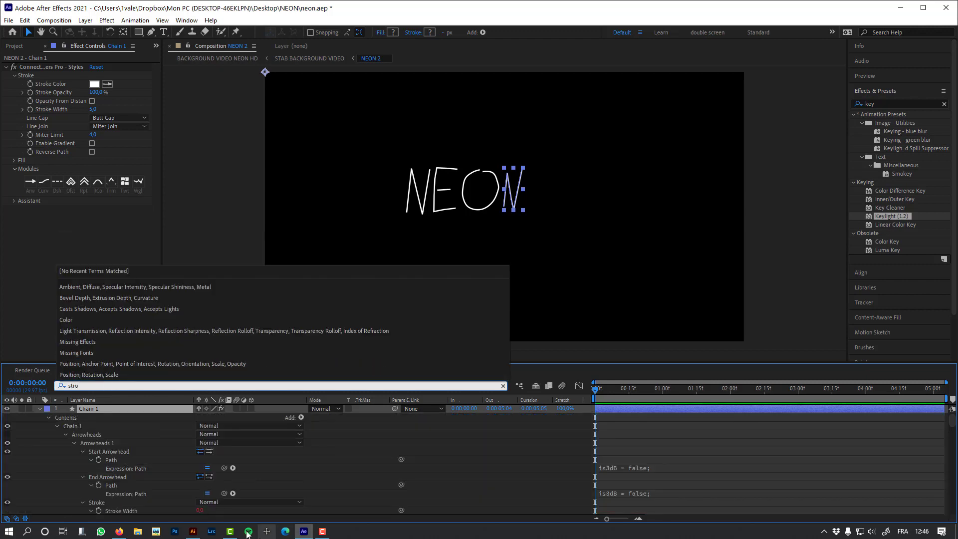
{"action": "left_click", "coordinate": [280, 473]}
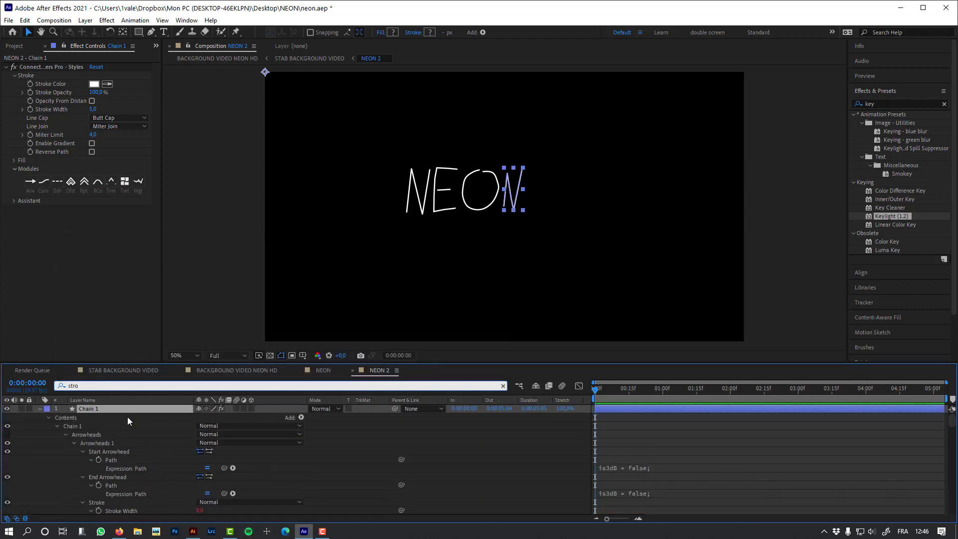
Step: Select Stroke Width in Chain 1's Connect Layers Pro - Styles effect and extend the selection to the same property across the composition
{"action": "scroll", "coordinate": [95, 438], "scroll_direction": "down", "scroll_amount": 5}
{"action": "scroll", "coordinate": [95, 439], "scroll_direction": "up", "scroll_amount": 5}
{"action": "left_click", "coordinate": [111, 445]}
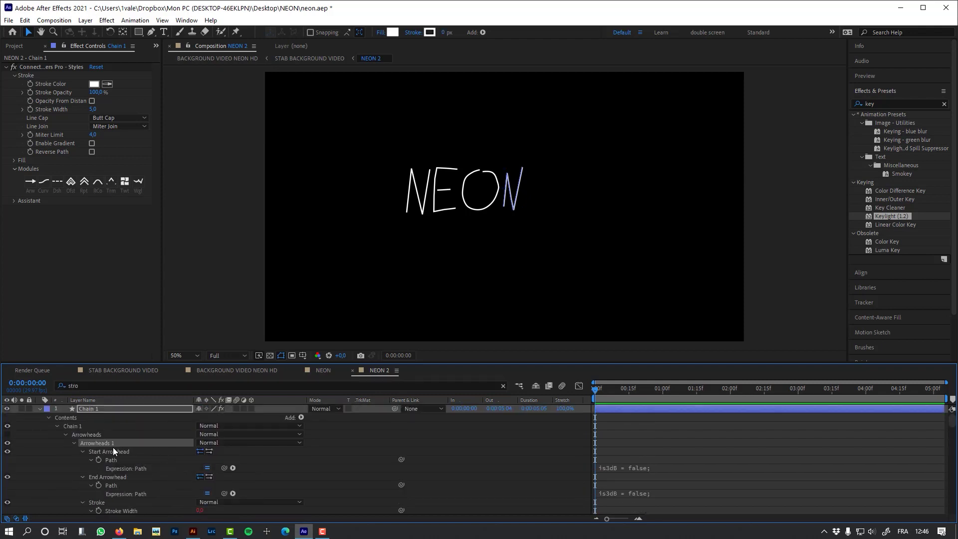
{"action": "left_click", "coordinate": [65, 431]}
{"action": "left_click", "coordinate": [57, 427]}
{"action": "left_click", "coordinate": [120, 477]}
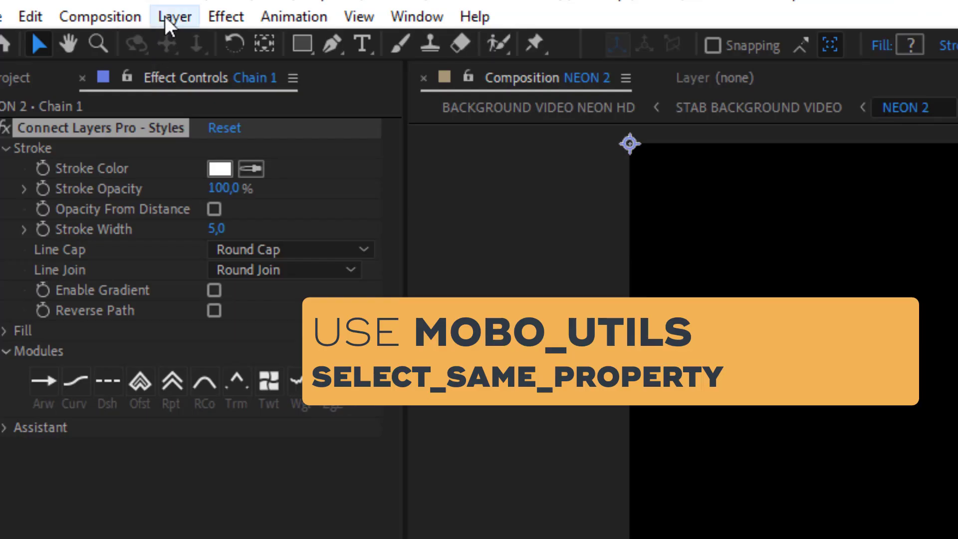
{"action": "left_click", "coordinate": [85, 20]}
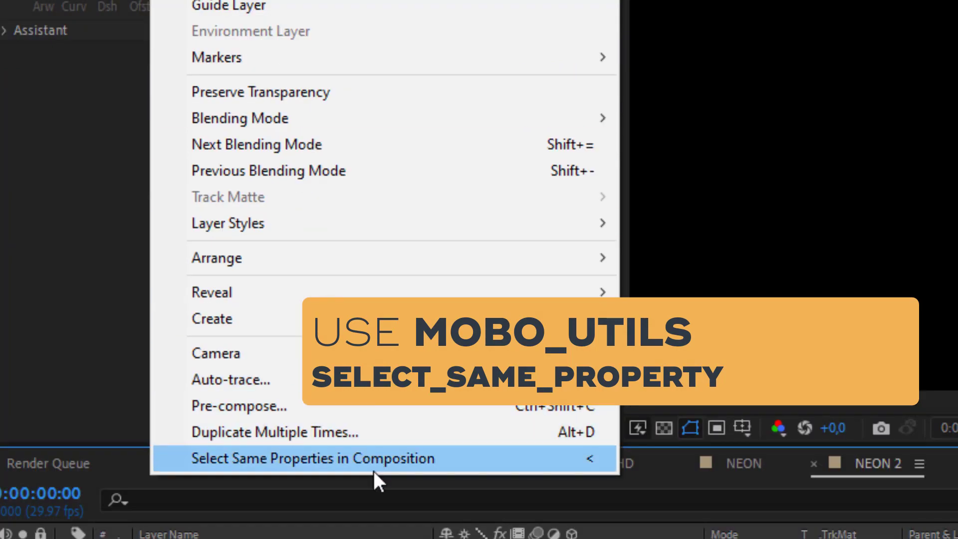
{"action": "left_click", "coordinate": [374, 470]}
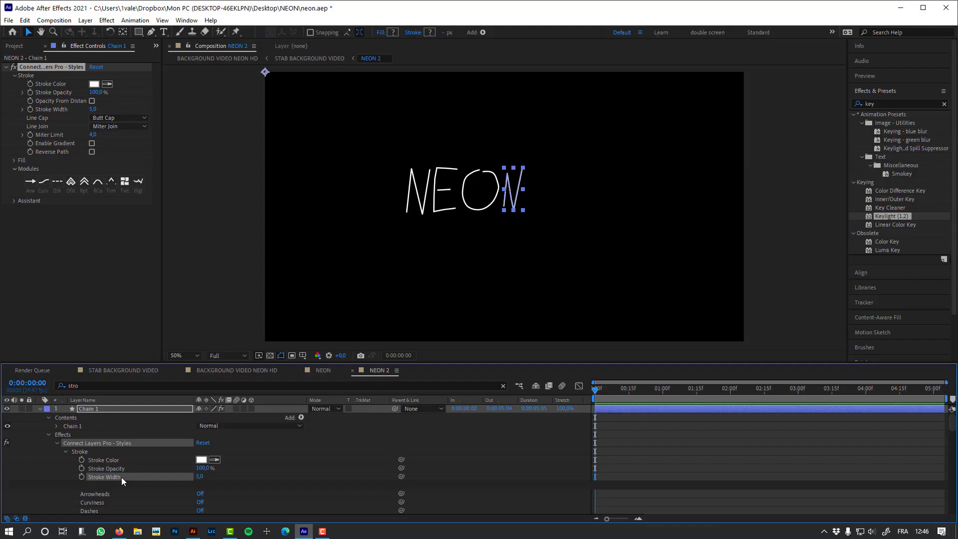
Step: Set the Stroke Width of all selected chain layers to 15
{"action": "left_click_drag", "start_coordinate": [213, 476], "coordinate": [214, 476]}
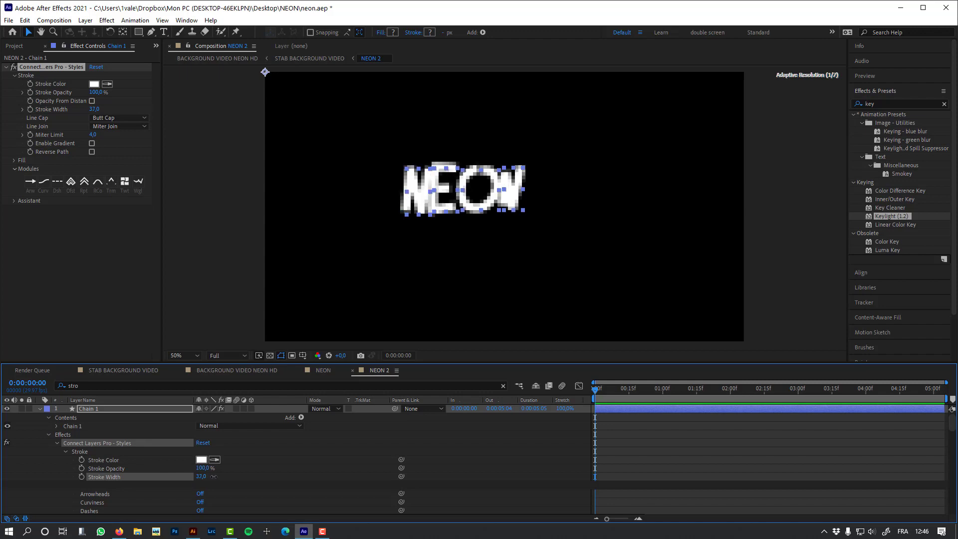
{"action": "left_click", "coordinate": [202, 477]}
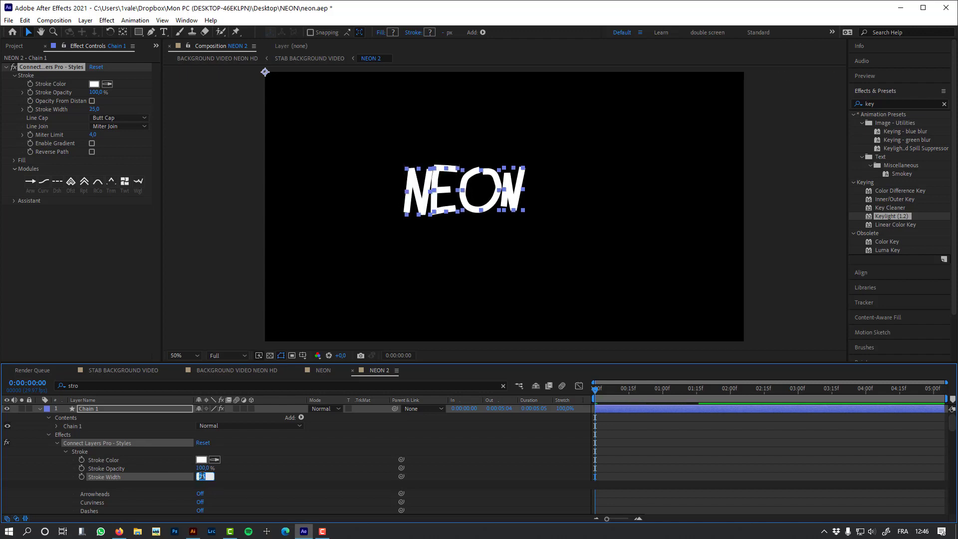
{"action": "type", "text": "15"}
{"action": "key", "text": "Return"}
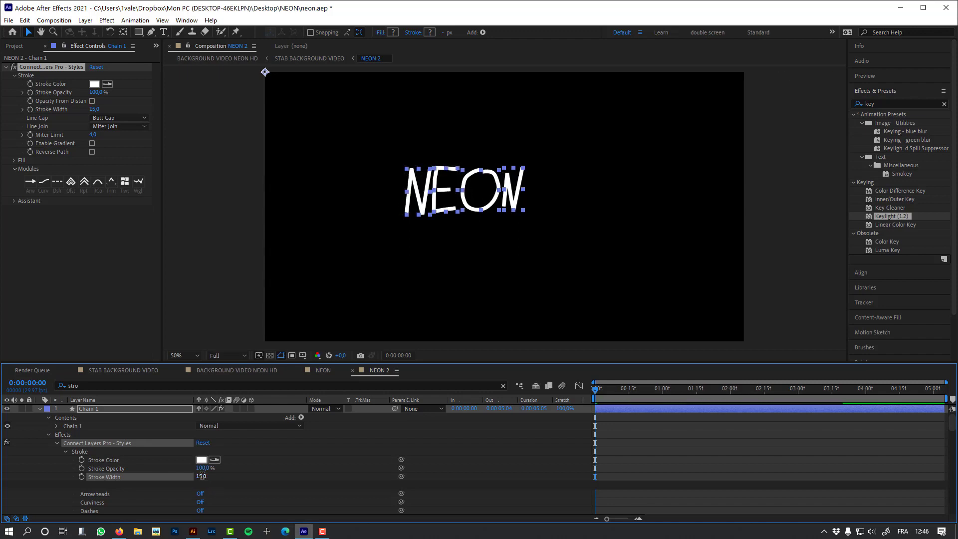
{"action": "left_click", "coordinate": [436, 472]}
Step: Set the stroke's Line Cap to Round Cap and Line Join to Round Join on all chain layers
{"action": "scroll", "coordinate": [436, 472], "scroll_direction": "down", "scroll_amount": 1}
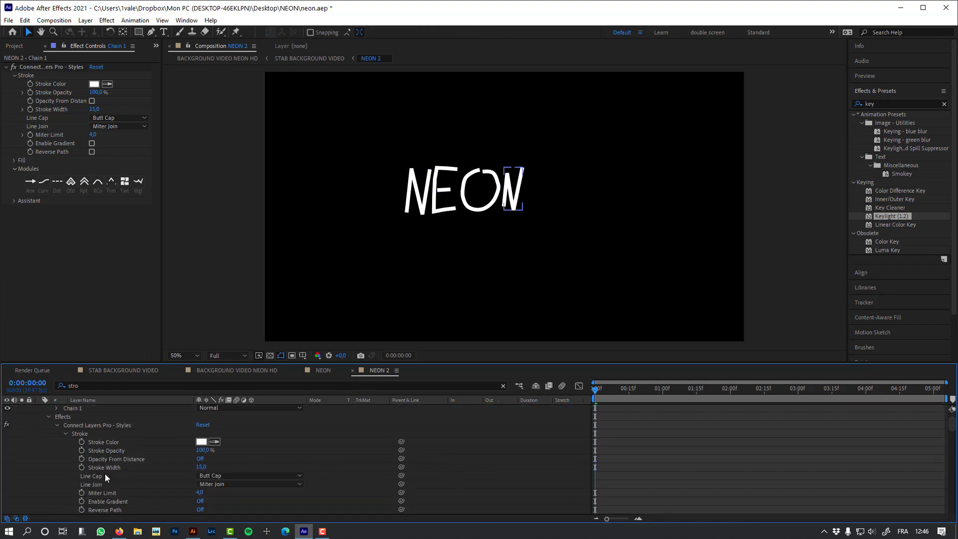
{"action": "left_click", "coordinate": [105, 475]}
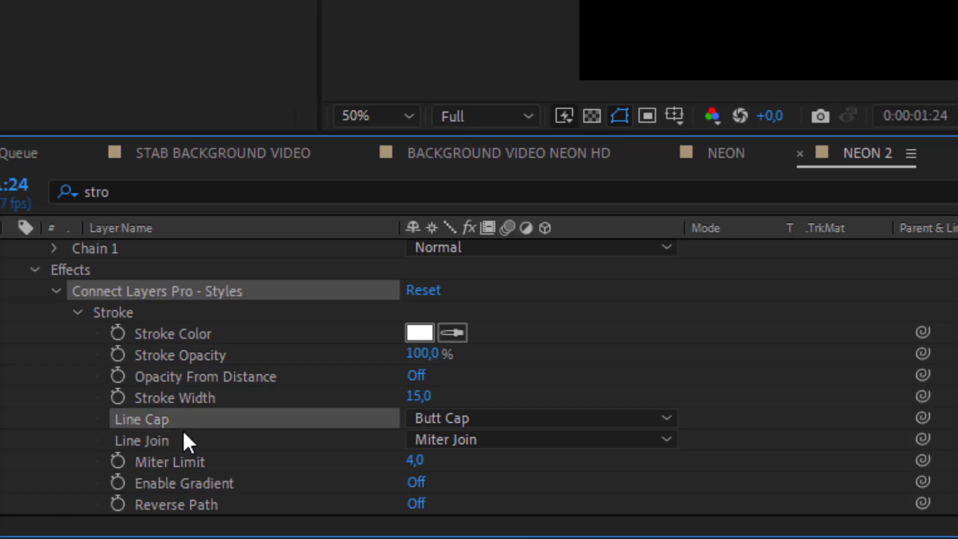
{"action": "left_click", "coordinate": [446, 422]}
{"action": "left_click", "coordinate": [475, 472]}
{"action": "left_click", "coordinate": [226, 442]}
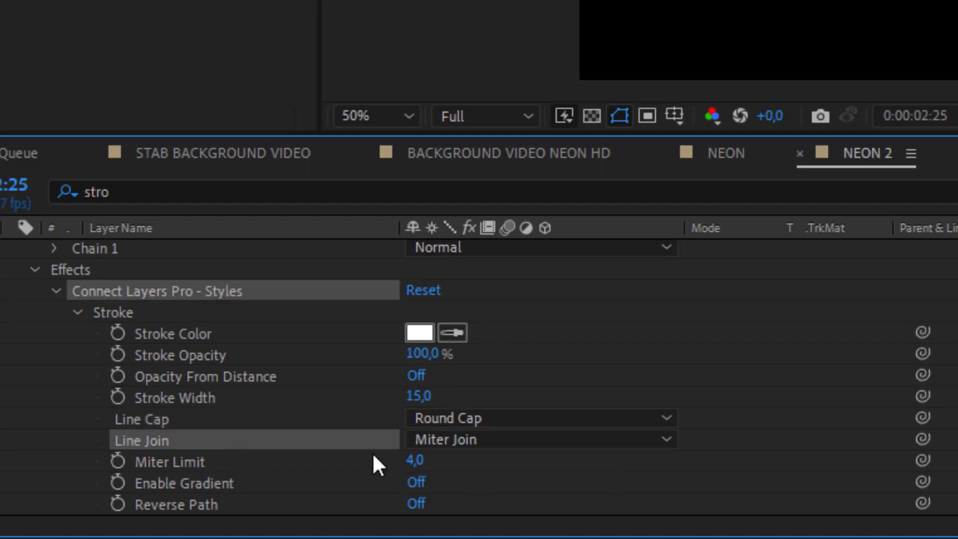
{"action": "left_click", "coordinate": [475, 440]}
{"action": "left_click", "coordinate": [503, 494]}
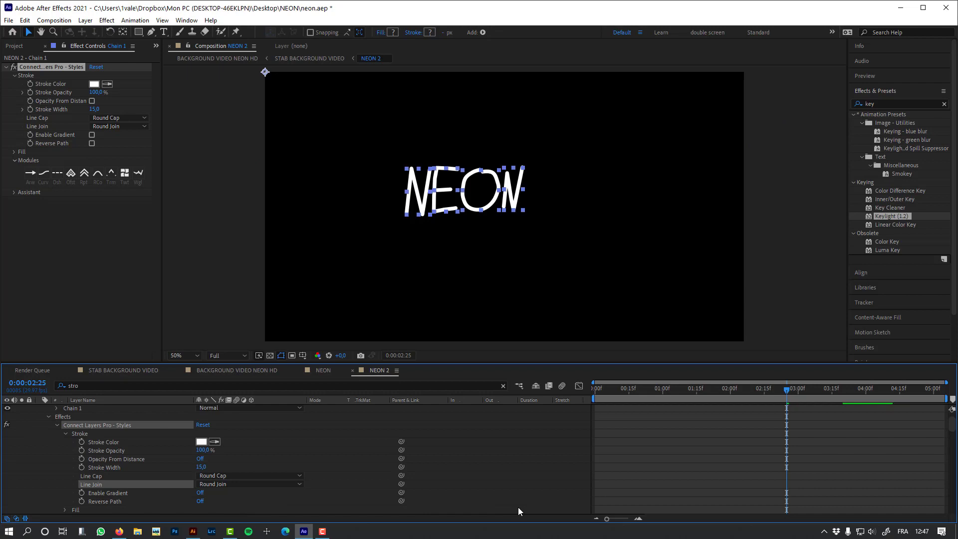
{"action": "left_click", "coordinate": [514, 508]}
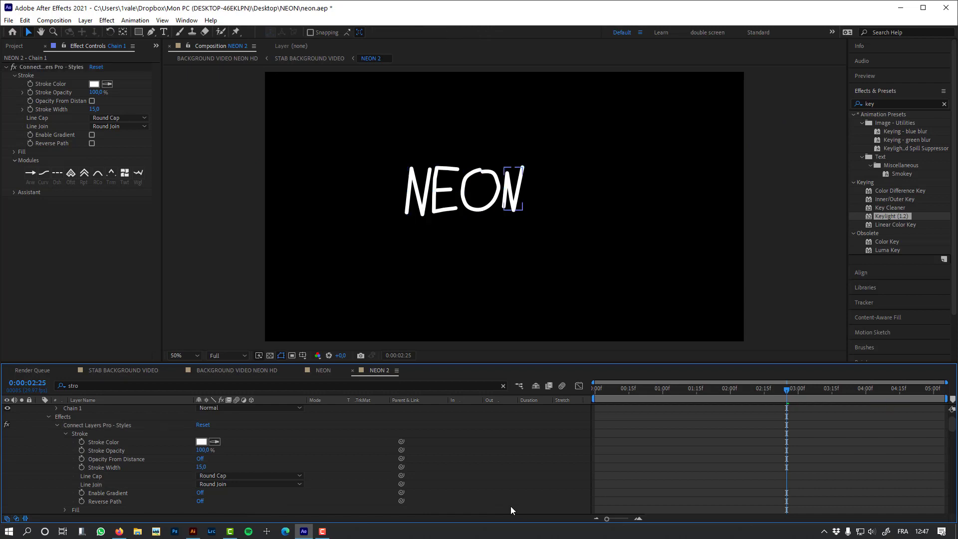
Step: Return the playhead to the first frame and apply the Hue/Saturation effect to Chain 1
{"action": "left_click_drag", "start_coordinate": [672, 392], "coordinate": [541, 387]}
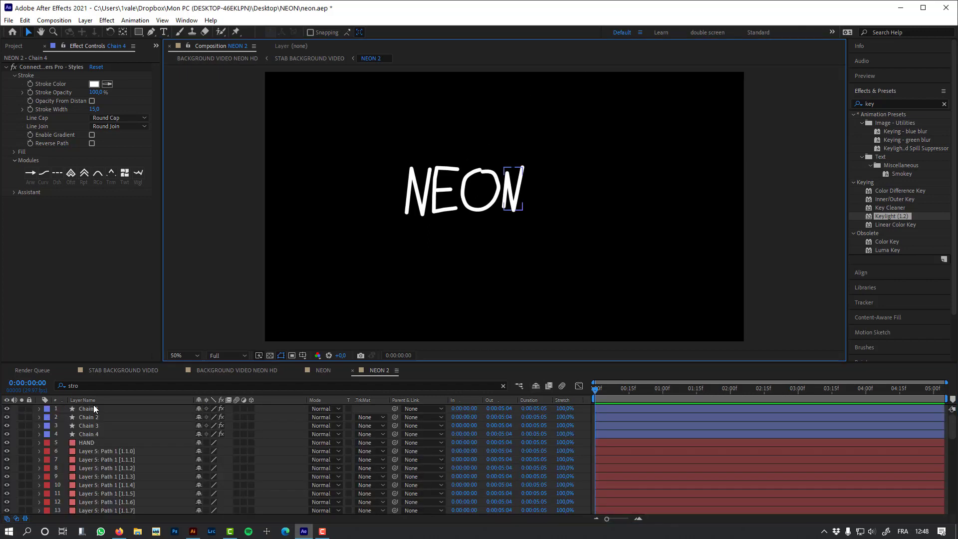
{"action": "left_click", "coordinate": [94, 409]}
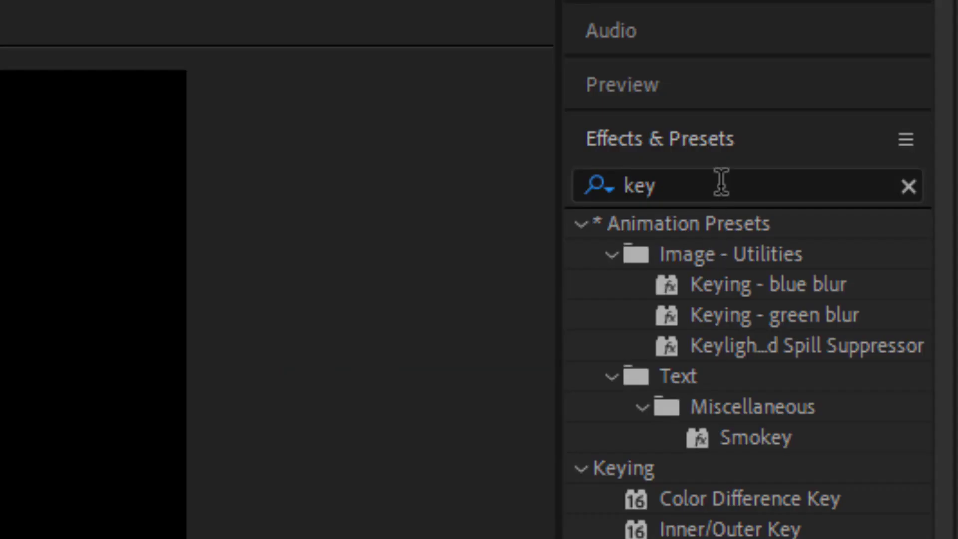
{"action": "left_click", "coordinate": [893, 103]}
{"action": "type", "text": "hue"}
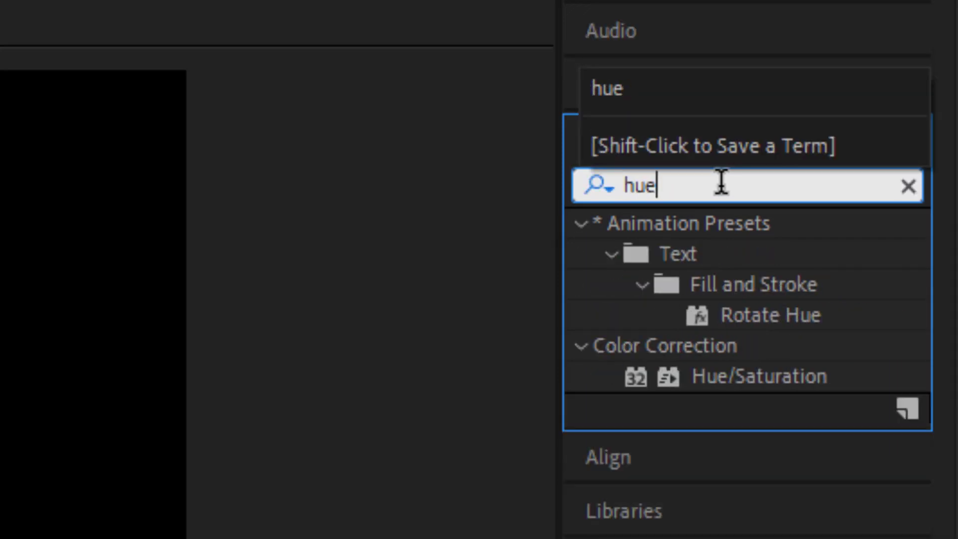
{"action": "double_click", "coordinate": [803, 380]}
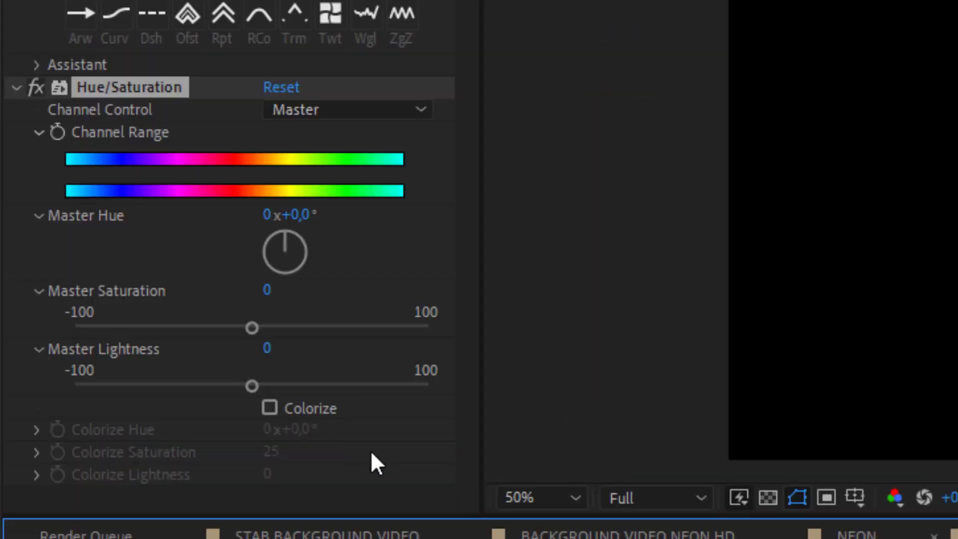
Step: Enable Colorize in Chain 1's Hue/Saturation effect, with Colorize Lightness at -50 and Colorize Saturation at 100
{"action": "left_click", "coordinate": [269, 407]}
{"action": "left_click", "coordinate": [272, 452]}
{"action": "left_click", "coordinate": [270, 475]}
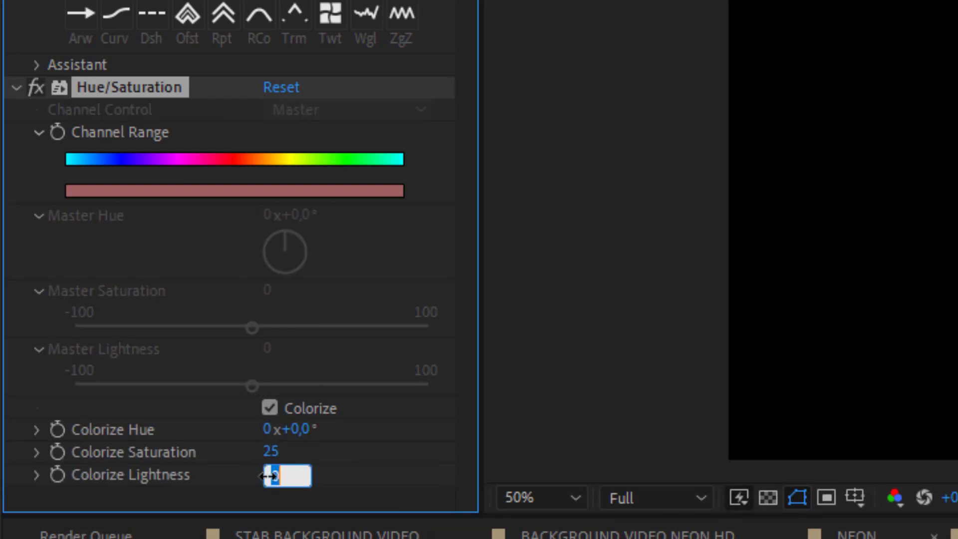
{"action": "type", "text": "-50"}
{"action": "key", "text": "Return"}
{"action": "left_click", "coordinate": [270, 452]}
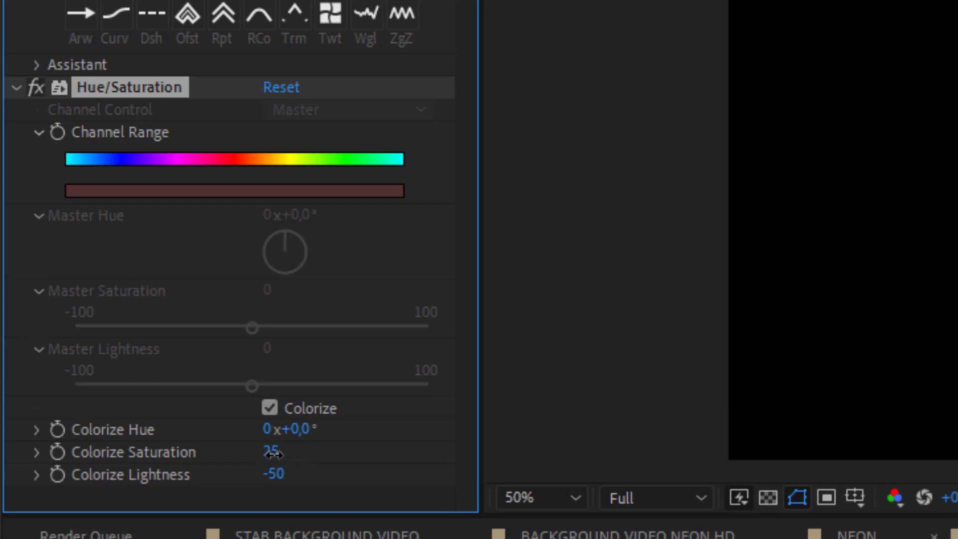
{"action": "type", "text": "100"}
{"action": "key", "text": "Return"}
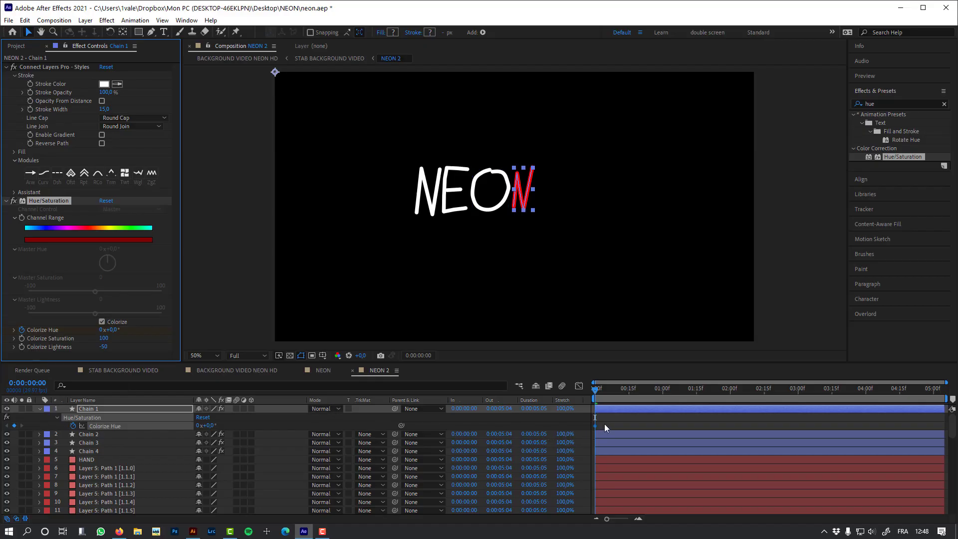
Step: Set Chain 1's Colorize Hue to one full revolution at the end of the composition
{"action": "key", "text": "End"}
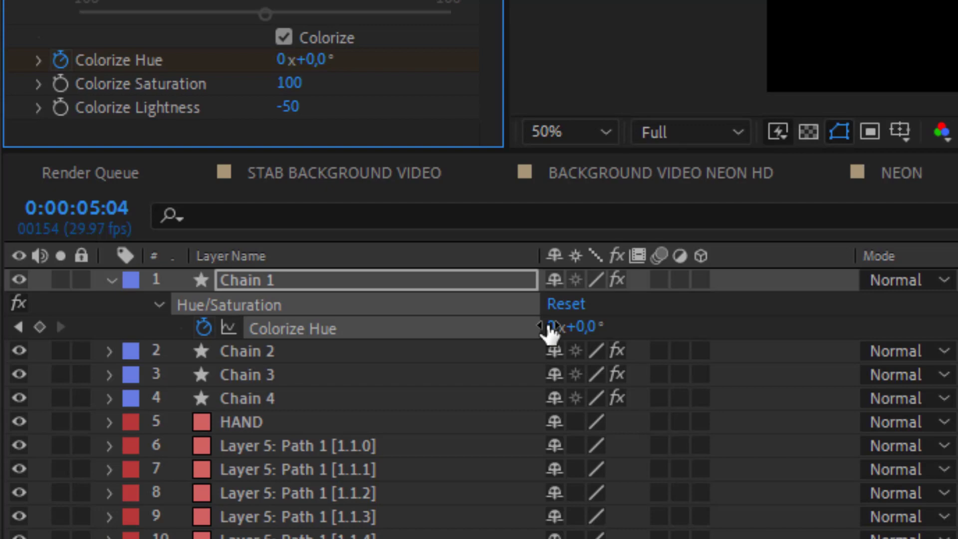
{"action": "left_click", "coordinate": [198, 426]}
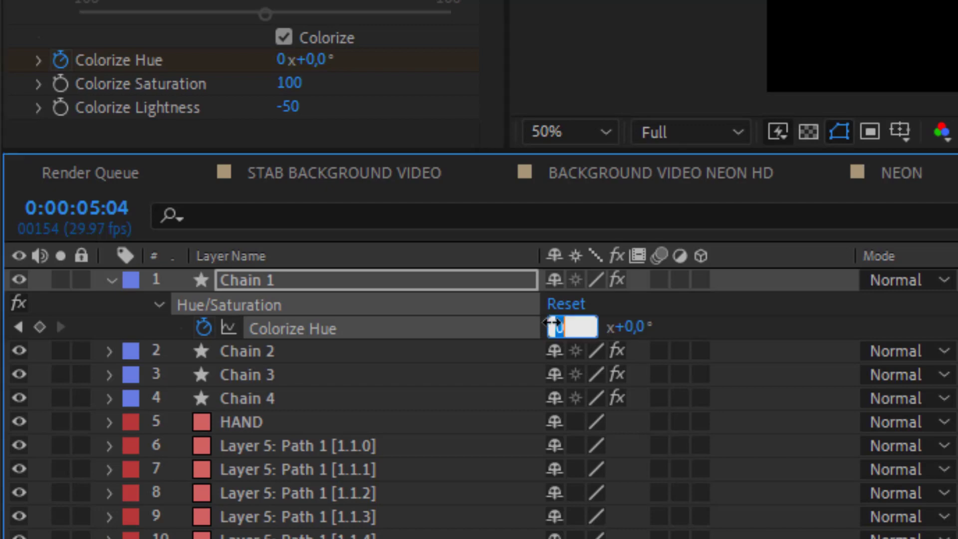
{"action": "type", "text": "1"}
{"action": "key", "text": "Return"}
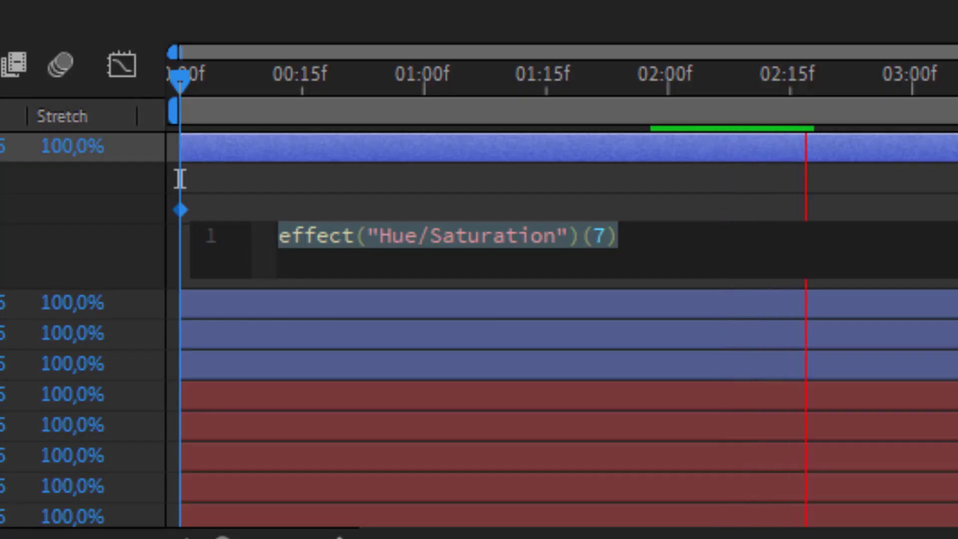
Step: Enter the expression loopOut("continue") on Chain 1's Colorize Hue and play back the animation
{"action": "type", "text": "loo"}
{"action": "key", "text": "Down"}
{"action": "key", "text": "Escape"}
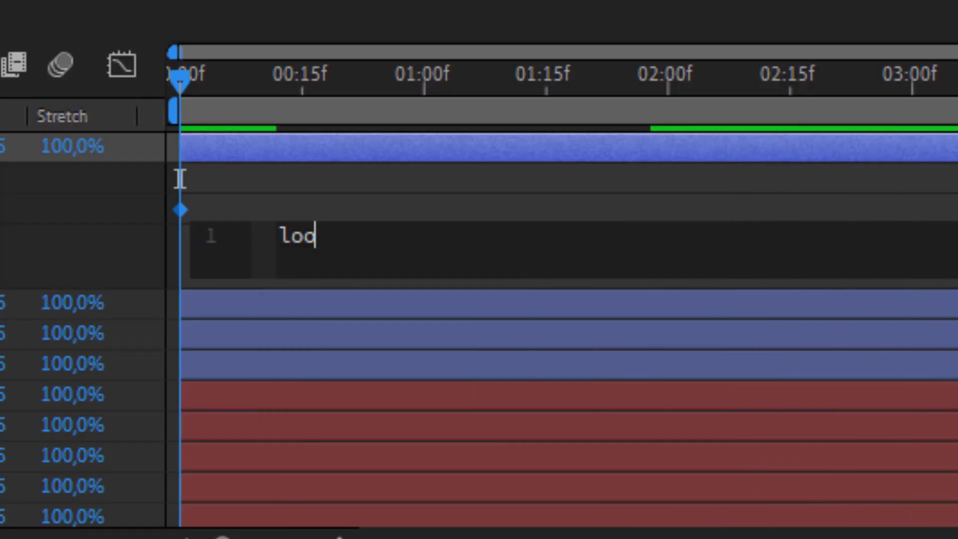
{"action": "type", "text": "pOut(\"con"}
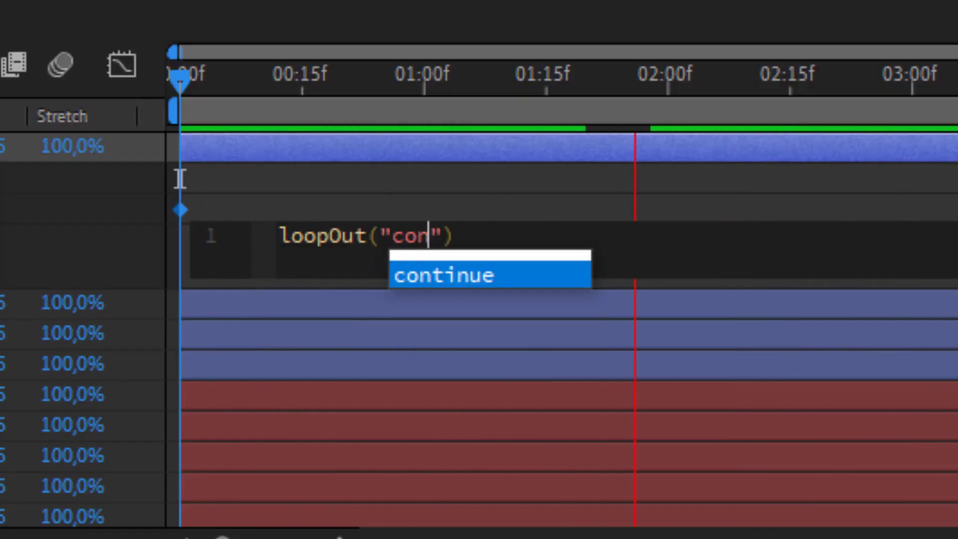
{"action": "type", "text": "tinue"}
{"action": "key", "text": "KP_Enter"}
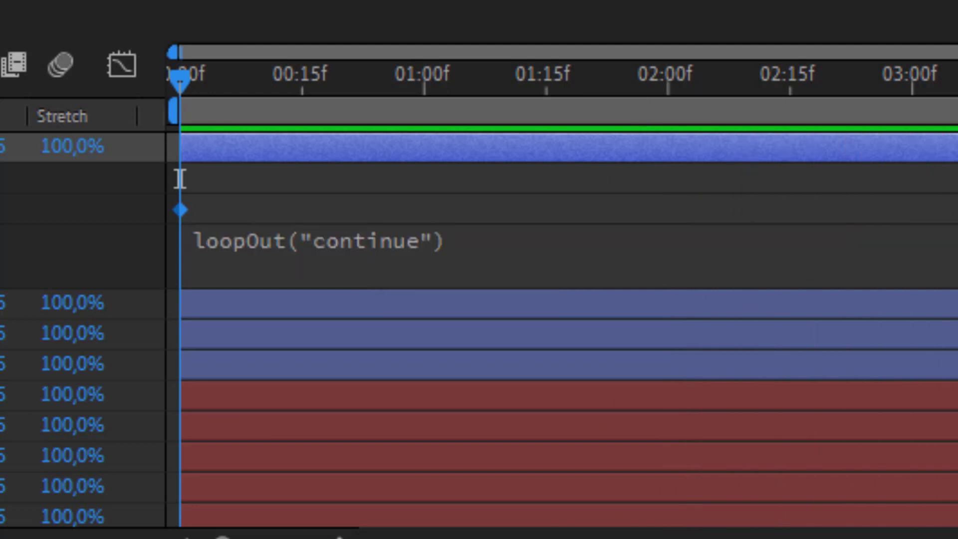
{"action": "key", "text": "space"}
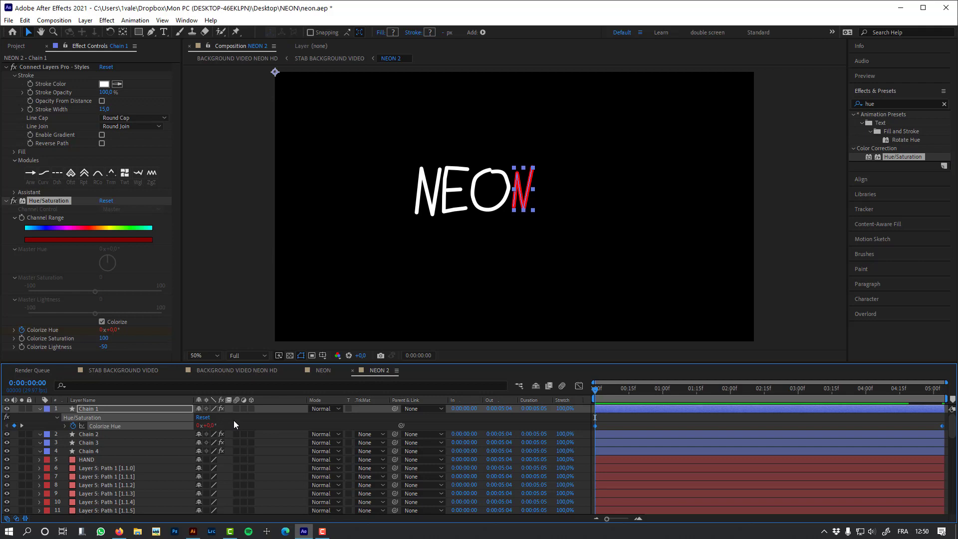
Step: Copy Chain 1's animated Hue/Saturation effect to the Chain 2, Chain 3 and Chain 4 layers
{"action": "left_click", "coordinate": [259, 421]}
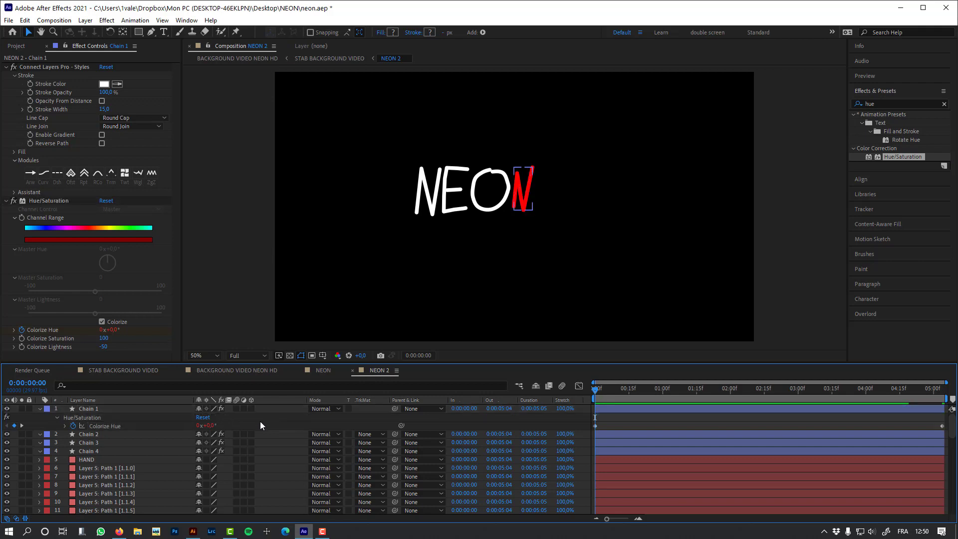
{"action": "left_click", "coordinate": [94, 418]}
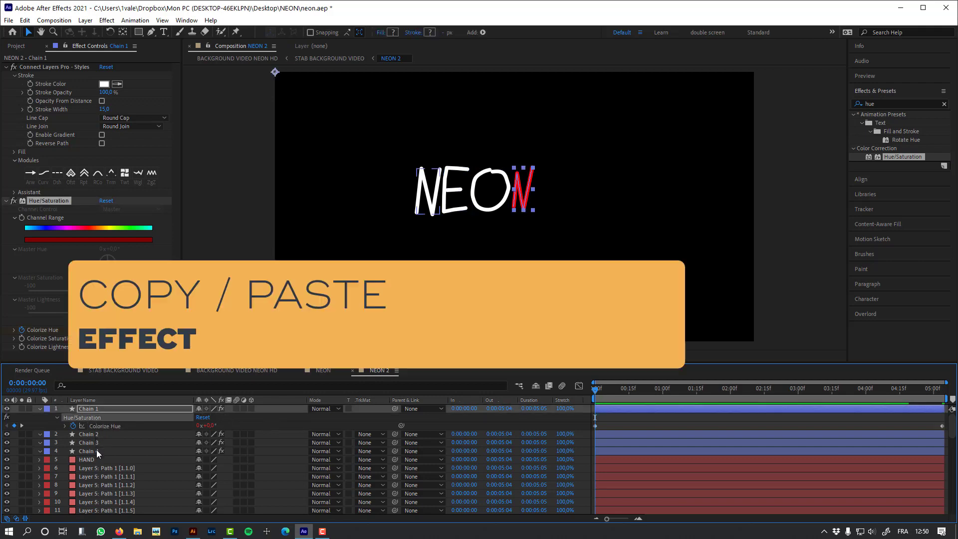
{"action": "left_click", "coordinate": [98, 433]}
{"action": "left_click", "coordinate": [98, 450], "text": "shift"}
{"action": "key", "text": "ctrl+v"}
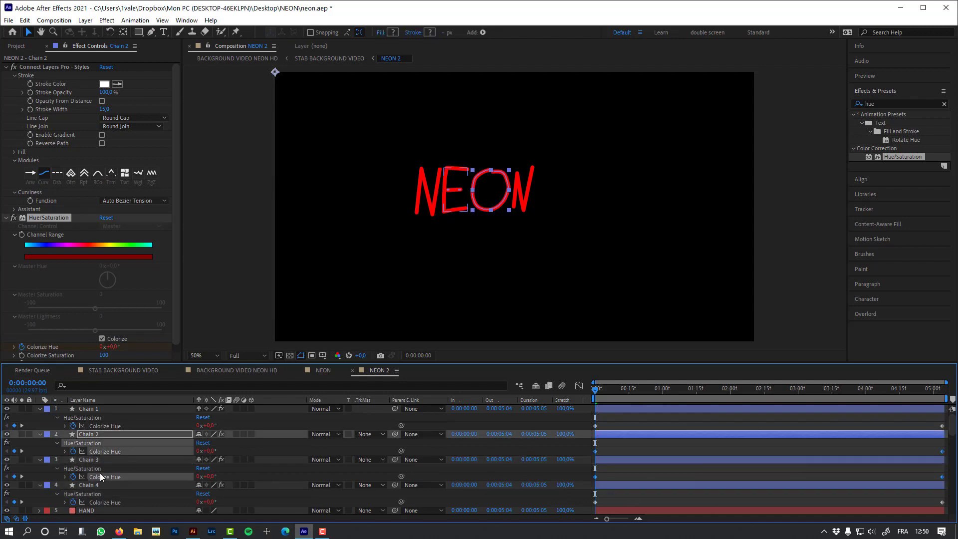
Step: Stagger the Colorize Hue keyframes of Chains 2 to 4 progressively earlier in time and preview the color offset
{"action": "left_click_drag", "start_coordinate": [942, 451], "coordinate": [819, 506]}
{"action": "left_click", "coordinate": [123, 454], "text": "ctrl"}
{"action": "left_click", "coordinate": [109, 474], "text": "ctrl"}
{"action": "key", "text": "space"}
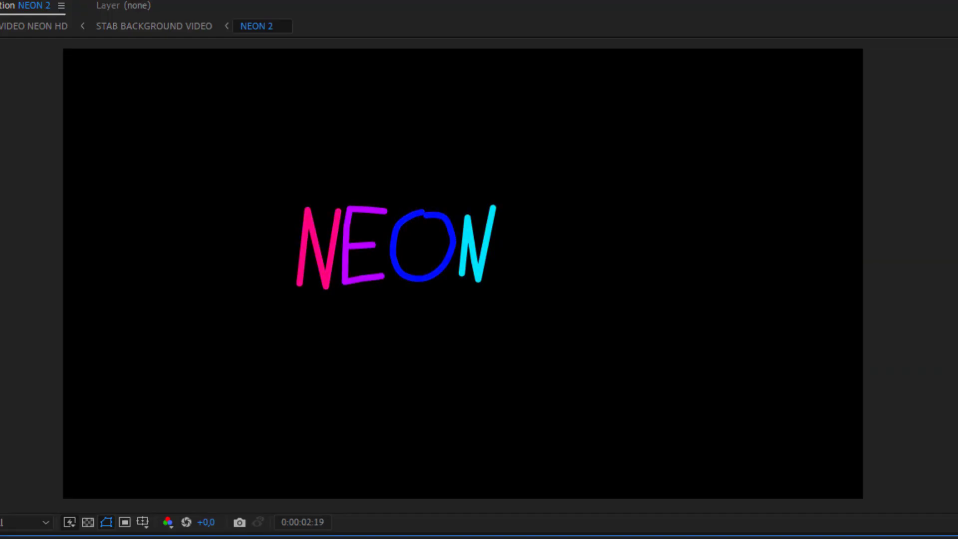
{"action": "key", "text": "space"}
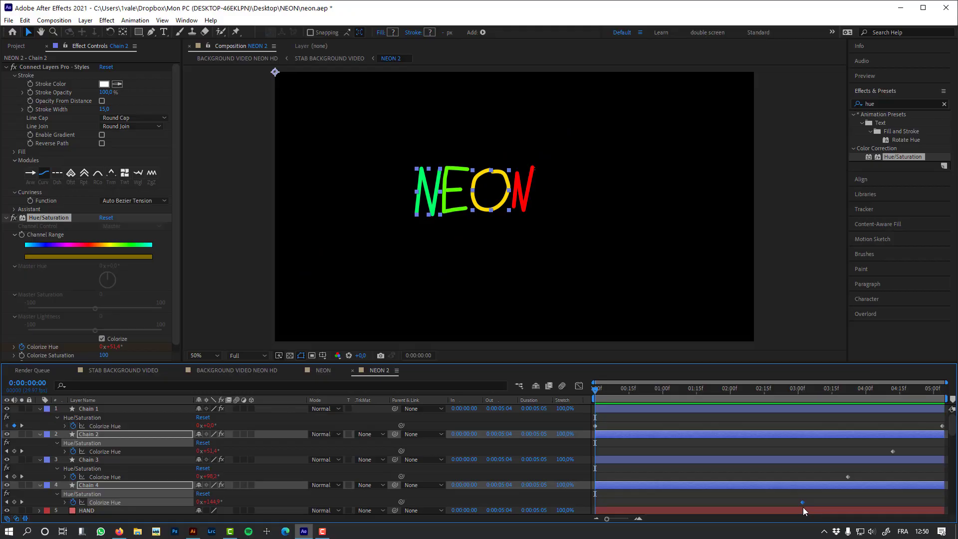
Step: Open the STAB BACKGROUND VIDEO composition and apply the Deep Glow effect to the NEON 2 layer
{"action": "left_click", "coordinate": [337, 59]}
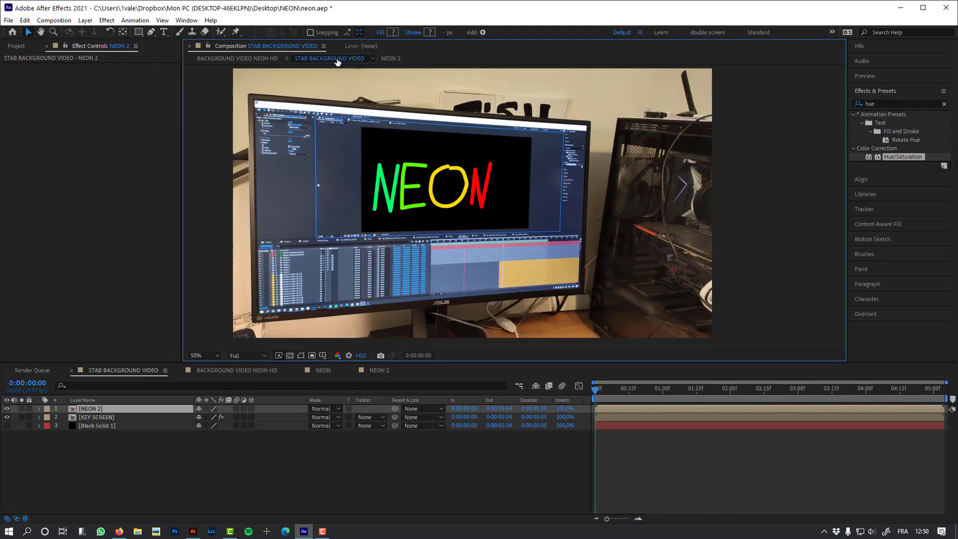
{"action": "left_click", "coordinate": [128, 409]}
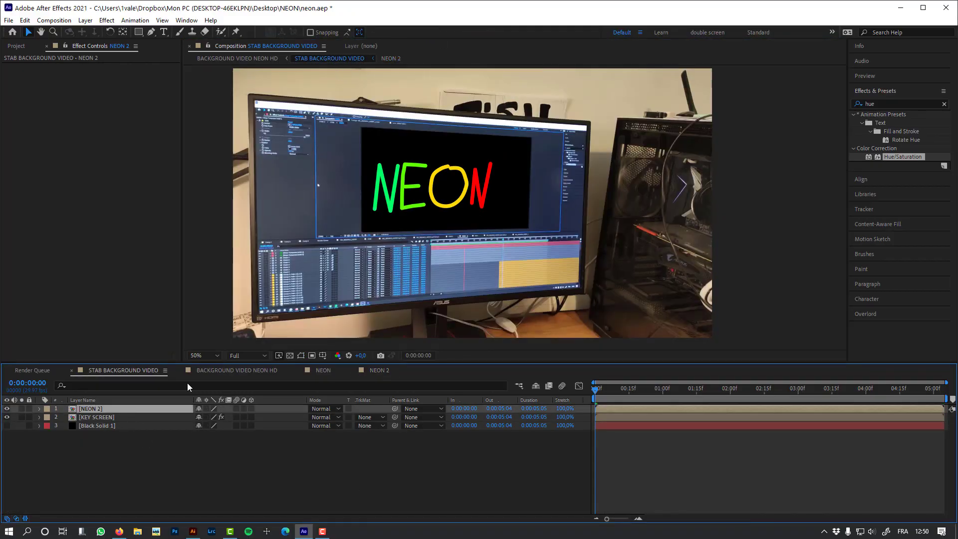
{"action": "left_click", "coordinate": [882, 104]}
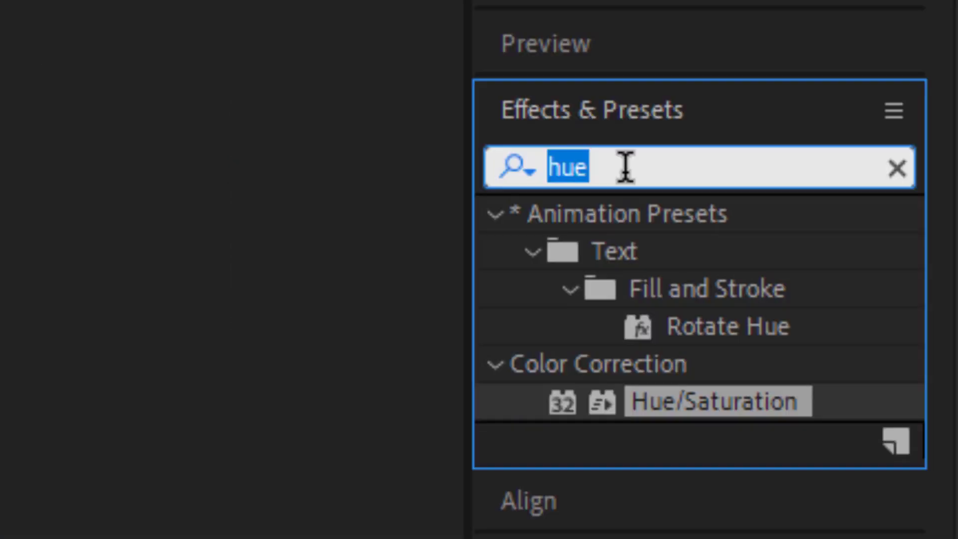
{"action": "type", "text": "deep"}
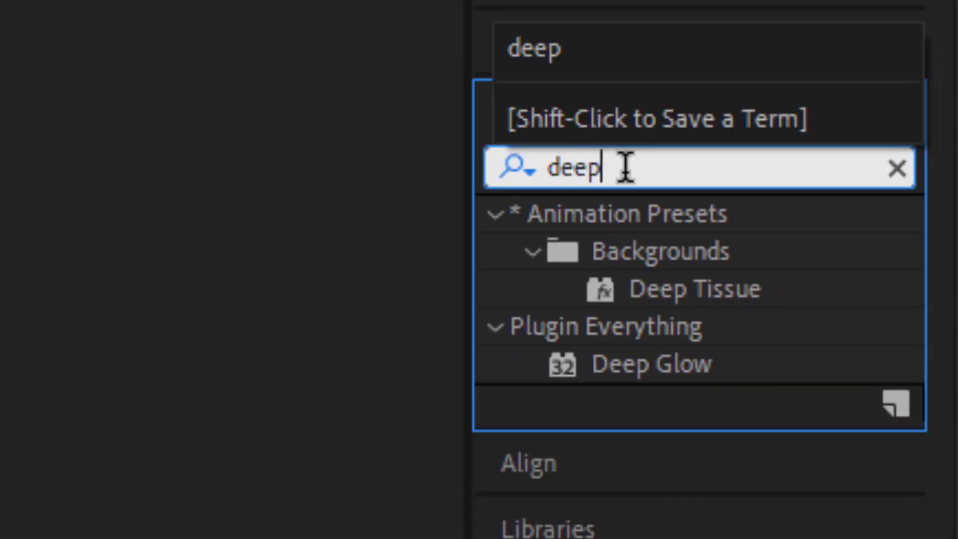
{"action": "left_click_drag", "start_coordinate": [695, 368], "coordinate": [471, 306]}
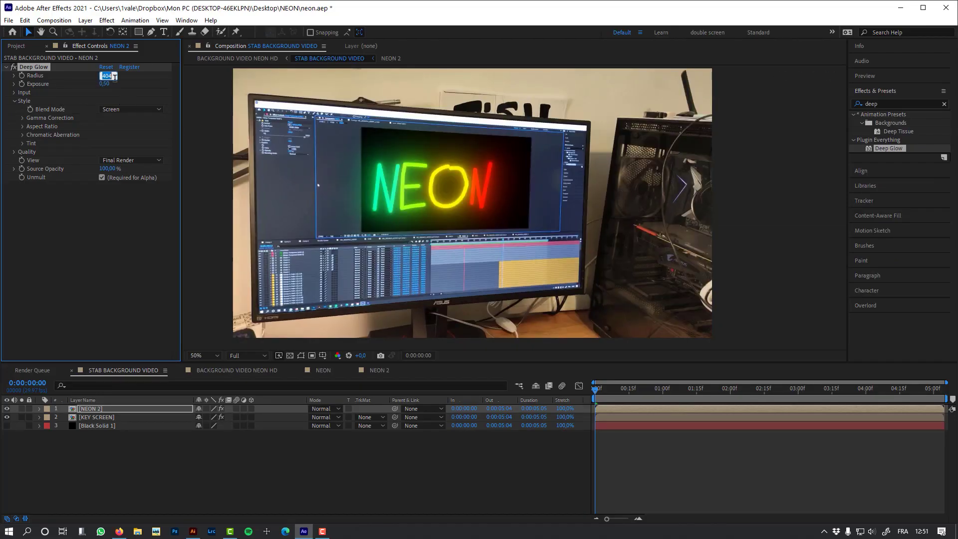
Step: Set the NEON 2 layer's blending mode to Add and its Deep Glow Radius to 200
{"action": "left_click", "coordinate": [325, 408]}
{"action": "left_click", "coordinate": [400, 192]}
{"action": "left_click_drag", "start_coordinate": [644, 391], "coordinate": [828, 391]}
{"action": "key", "text": "Home"}
Step: Duplicate the NEON 2 layer and delete Deep Glow from the lower copy
{"action": "left_click", "coordinate": [103, 409]}
{"action": "key", "text": "ctrl+d"}
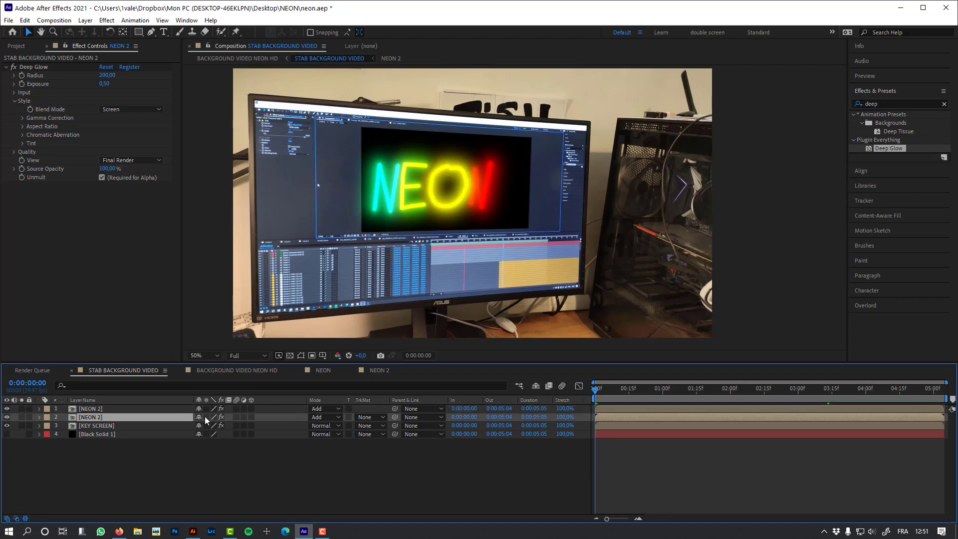
{"action": "left_click", "coordinate": [44, 67]}
{"action": "key", "text": "Delete"}
Step: Set the lower NEON 2 layer's blending mode to Normal and check the result across the timeline
{"action": "left_click", "coordinate": [325, 417]}
{"action": "left_click", "coordinate": [360, 86]}
{"action": "left_click_drag", "start_coordinate": [661, 391], "coordinate": [839, 390]}
{"action": "left_click_drag", "start_coordinate": [622, 390], "coordinate": [589, 394]}
{"action": "left_click", "coordinate": [305, 476]}
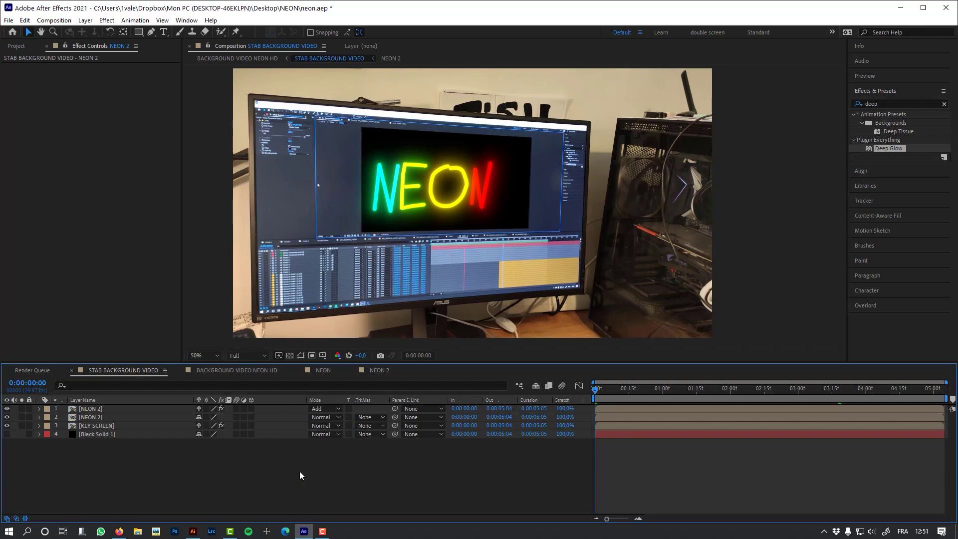
Step: Duplicate the KEY SCREEN layer, place the copy above all other layers and remove its Keylight effect
{"action": "left_click", "coordinate": [104, 424]}
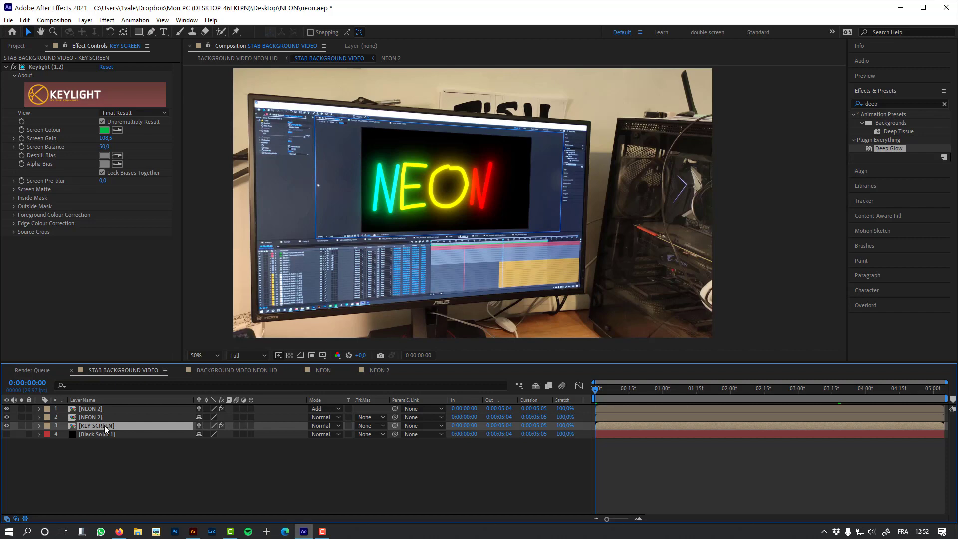
{"action": "key", "text": "ctrl+d"}
{"action": "left_click_drag", "start_coordinate": [111, 427], "coordinate": [112, 408]}
{"action": "key", "text": "e"}
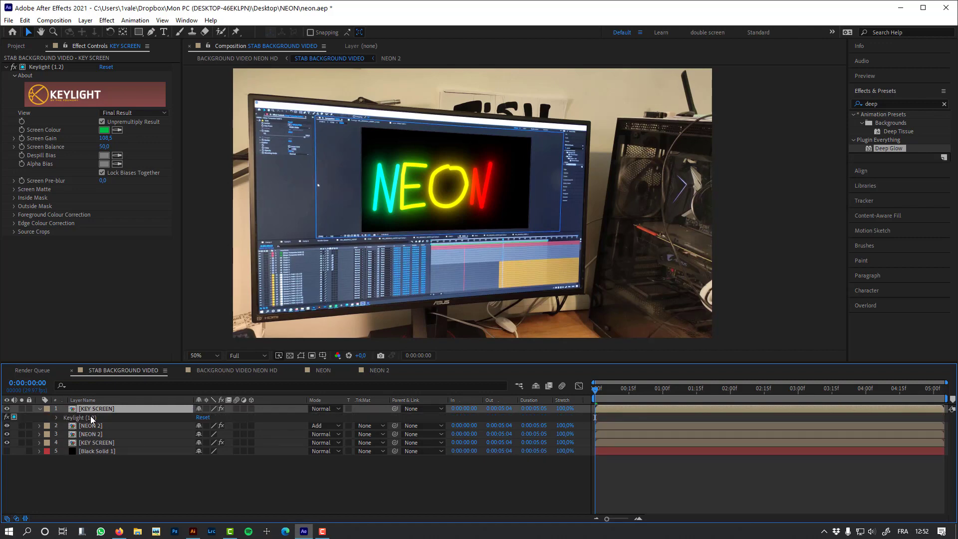
{"action": "left_click", "coordinate": [91, 418]}
{"action": "key", "text": "Delete"}
Step: Trim the top KEY SCREEN layer to run only from 0:00:03:09 to 0:00:03:11
{"action": "left_click_drag", "start_coordinate": [795, 391], "coordinate": [817, 391]}
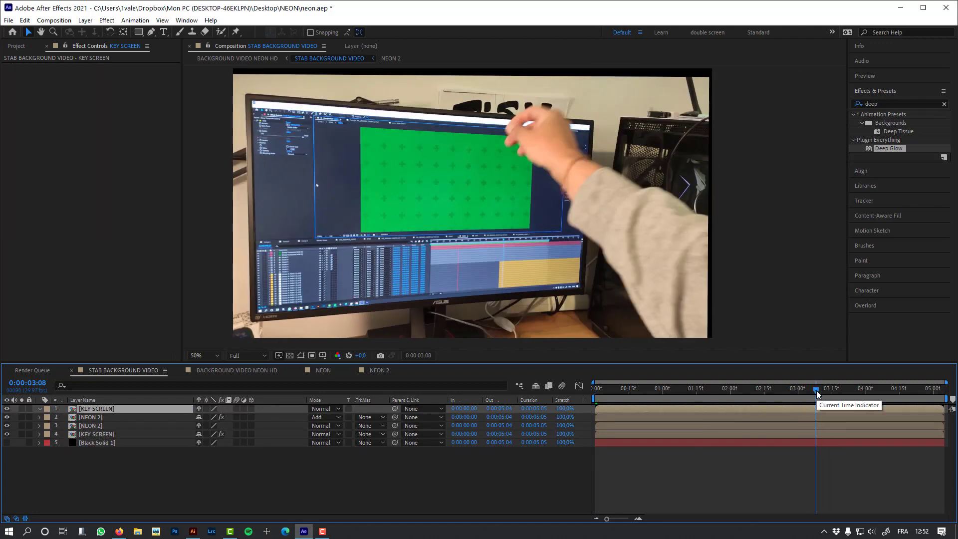
{"action": "key", "text": "alt+bracketleft"}
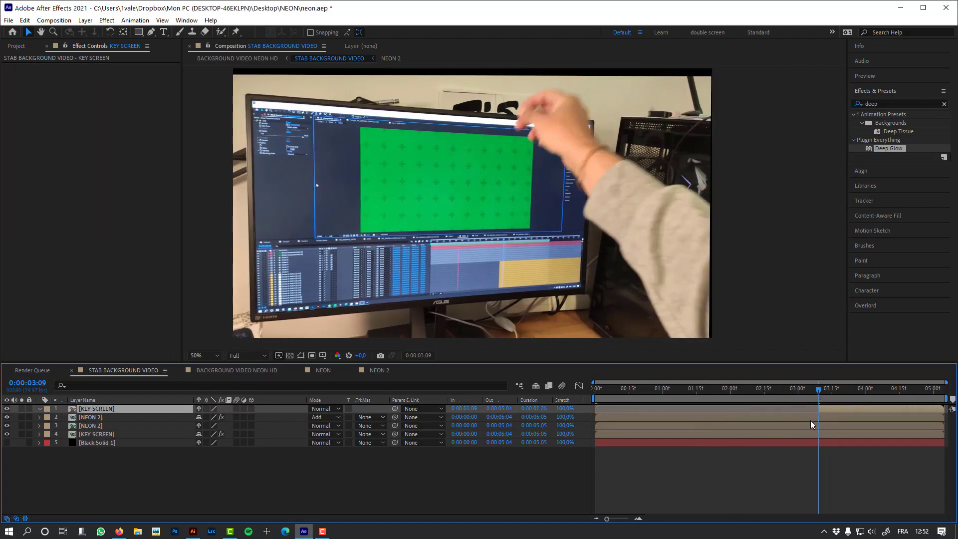
{"action": "key", "text": "space"}
{"action": "key", "text": "Page_Up"}
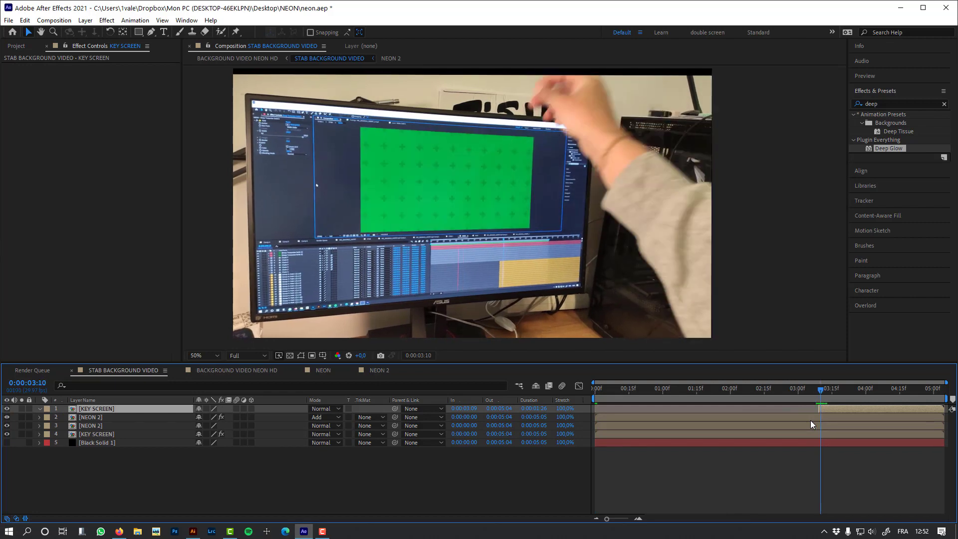
{"action": "key", "text": "Page_Down"}
{"action": "key", "text": "alt+bracketright"}
{"action": "key", "text": "Page_Up"}
{"action": "key", "text": "Page_Up"}
{"action": "key", "text": "Page_Up"}
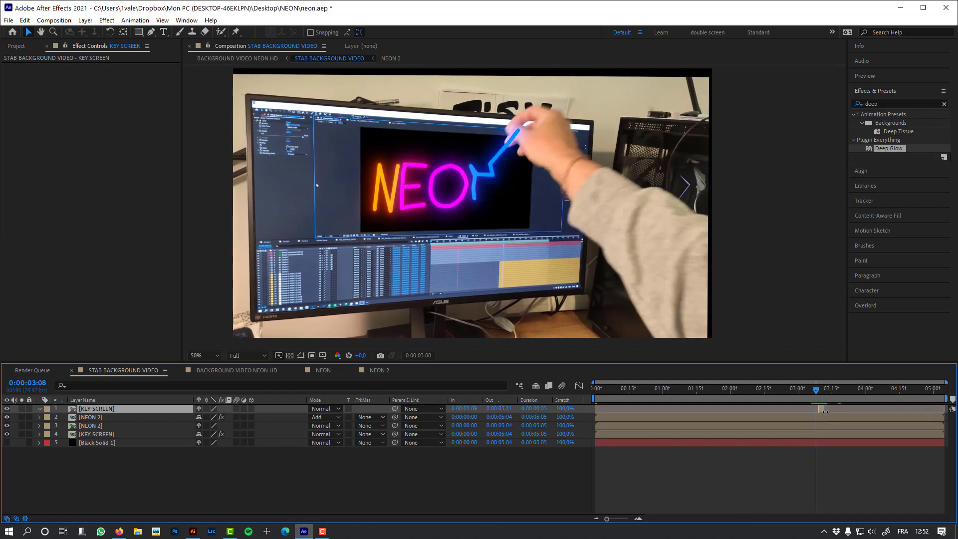
{"action": "key", "text": "Page_Down"}
{"action": "key", "text": "Page_Down"}
Step: Solo the top KEY SCREEN layer and draw a closed seven-point mask around the hand at 0:00:03:09
{"action": "left_click", "coordinate": [21, 409]}
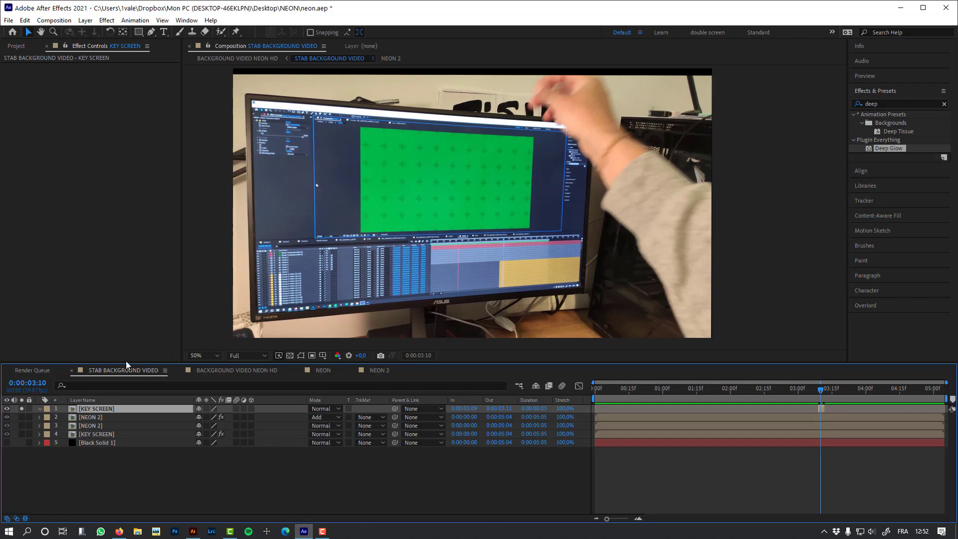
{"action": "left_click", "coordinate": [819, 390]}
{"action": "scroll", "coordinate": [551, 128], "scroll_direction": "up", "scroll_amount": 1}
{"action": "left_click_drag", "start_coordinate": [552, 128], "coordinate": [386, 314]}
{"action": "left_click", "coordinate": [151, 33]}
{"action": "left_click", "coordinate": [375, 175]}
{"action": "left_click", "coordinate": [327, 227]}
{"action": "left_click", "coordinate": [418, 326]}
{"action": "left_click_drag", "start_coordinate": [496, 299], "coordinate": [495, 220]}
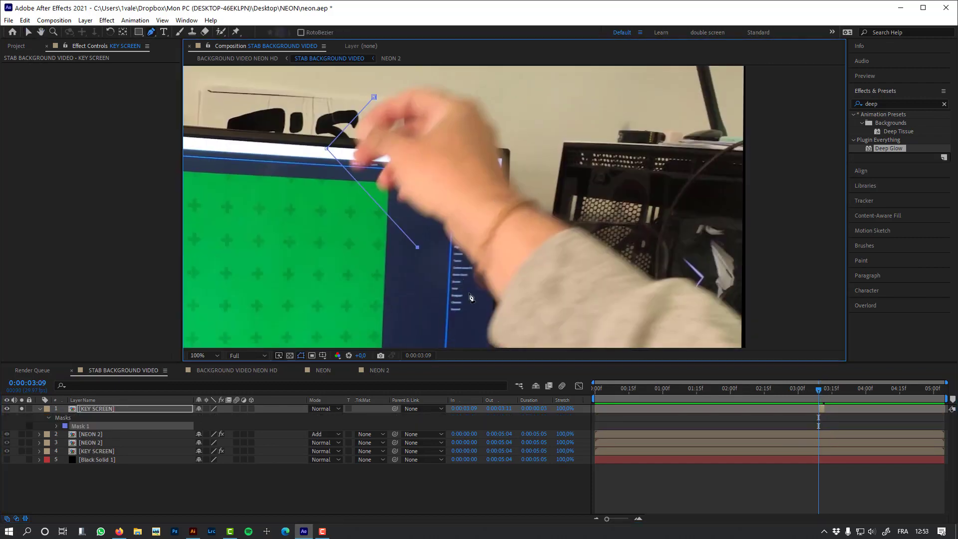
{"action": "left_click", "coordinate": [462, 286]}
{"action": "left_click", "coordinate": [549, 186]}
{"action": "left_click", "coordinate": [502, 85]}
{"action": "left_click", "coordinate": [429, 68]}
{"action": "left_click", "coordinate": [375, 97]}
{"action": "left_click_drag", "start_coordinate": [374, 97], "coordinate": [367, 88]}
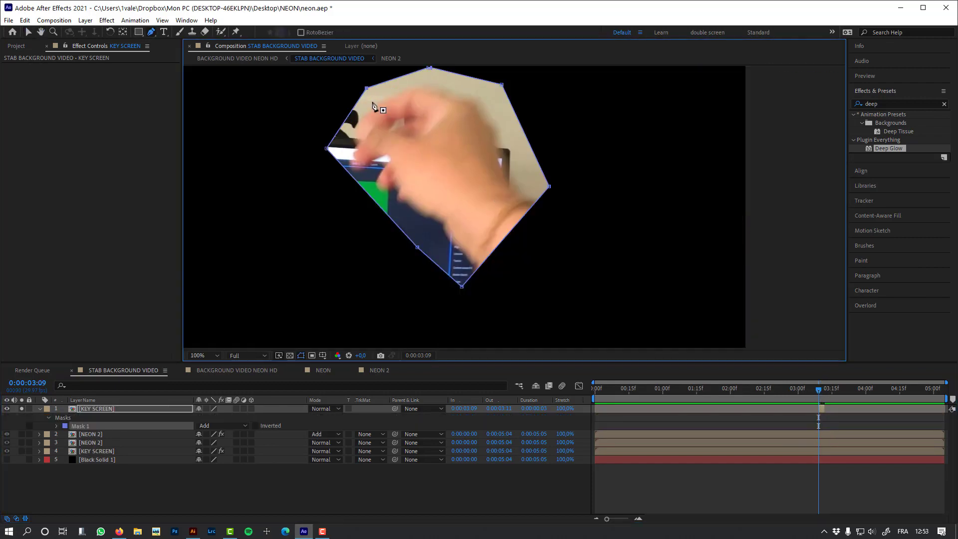
Step: Turn on keyframing for Mask 1's Mask Path and shift the whole mask to follow the hand at 0:00:03:10
{"action": "left_click", "coordinate": [56, 426]}
{"action": "left_click", "coordinate": [73, 434]}
{"action": "key", "text": "Page_Down"}
{"action": "key", "text": "ctrl+t"}
{"action": "left_click_drag", "start_coordinate": [489, 189], "coordinate": [478, 221]}
{"action": "key", "text": "Page_Down"}
{"action": "left_click", "coordinate": [538, 218]}
{"action": "key", "text": "shift+Up"}
{"action": "key", "text": "shift+Up"}
{"action": "key", "text": "shift+Up"}
{"action": "key", "text": "shift+Up"}
{"action": "key", "text": "shift+Up"}
{"action": "key", "text": "shift+Up"}
{"action": "key", "text": "shift+Up"}
{"action": "key", "text": "shift+Up"}
{"action": "key", "text": "shift+Right"}
{"action": "key", "text": "shift+Right"}
{"action": "key", "text": "shift+Right"}
{"action": "key", "text": "shift+Right"}
{"action": "key", "text": "shift+Right"}
{"action": "key", "text": "shift+Right"}
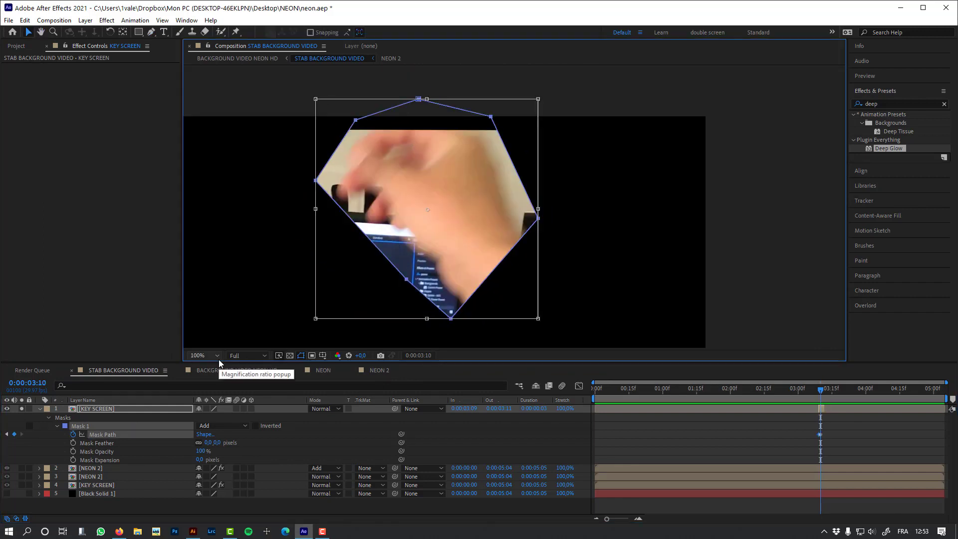
Step: Move Mask 1 up and to the right to follow the hand at 0:00:03:11
{"action": "key", "text": "Page_Down"}
{"action": "key", "text": "shift+Up"}
{"action": "key", "text": "shift+Up"}
{"action": "key", "text": "shift+Up"}
{"action": "key", "text": "shift+Up"}
{"action": "key", "text": "shift+Up"}
{"action": "key", "text": "shift+Right"}
{"action": "key", "text": "shift+Right"}
{"action": "key", "text": "shift+Right"}
{"action": "key", "text": "shift+Right"}
{"action": "key", "text": "shift+Right"}
{"action": "key", "text": "shift+Right"}
{"action": "key", "text": "shift+Right"}
{"action": "key", "text": "shift+Right"}
{"action": "key", "text": "shift+Right"}
{"action": "key", "text": "shift+Right"}
{"action": "key", "text": "shift+Right"}
{"action": "key", "text": "shift+Right"}
{"action": "key", "text": "shift+Right"}
{"action": "key", "text": "shift+Up"}
{"action": "key", "text": "shift+Up"}
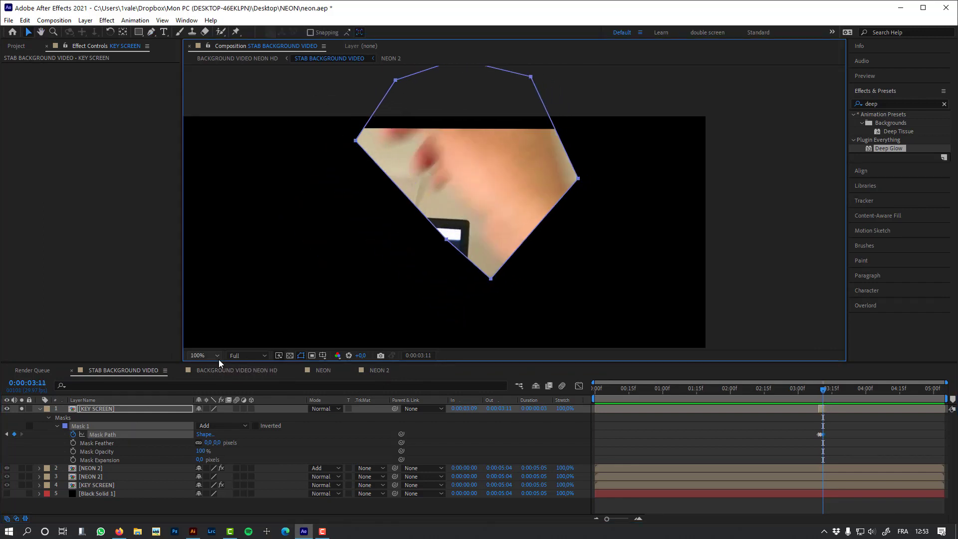
Step: Return to 0:00:03:09 and rename the masked KEY SCREEN layer to HAND MATTE
{"action": "key", "text": "Page_Up"}
{"action": "key", "text": "Page_Up"}
{"action": "left_click", "coordinate": [91, 409]}
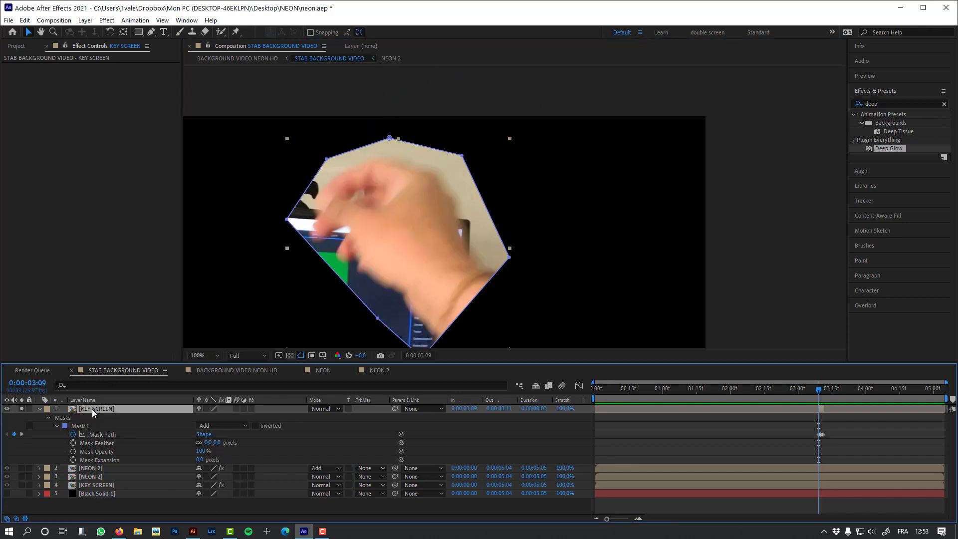
{"action": "key", "text": "Return"}
{"action": "type", "text": "HAND MATTE"}
Step: Set the Matte Type of HAND MATTE's Composite Brush effect to Soft (v1.6)
{"action": "left_click", "coordinate": [137, 110]}
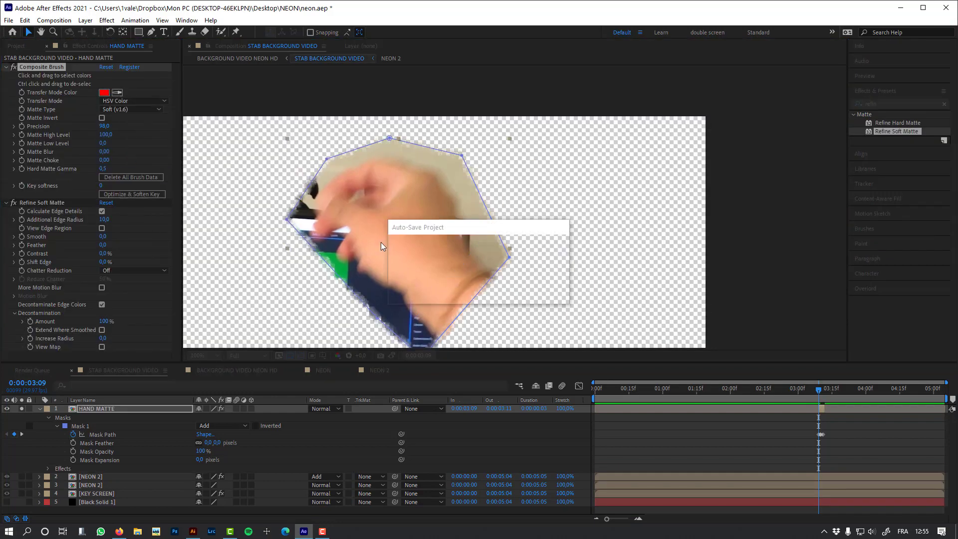
Step: Brush over the hand on the HAND MATTE layer and set Composite Brush's Transfer Mode to Silhouette Alpha
{"action": "left_click_drag", "start_coordinate": [381, 242], "coordinate": [391, 243]}
{"action": "key", "text": "Page_Down"}
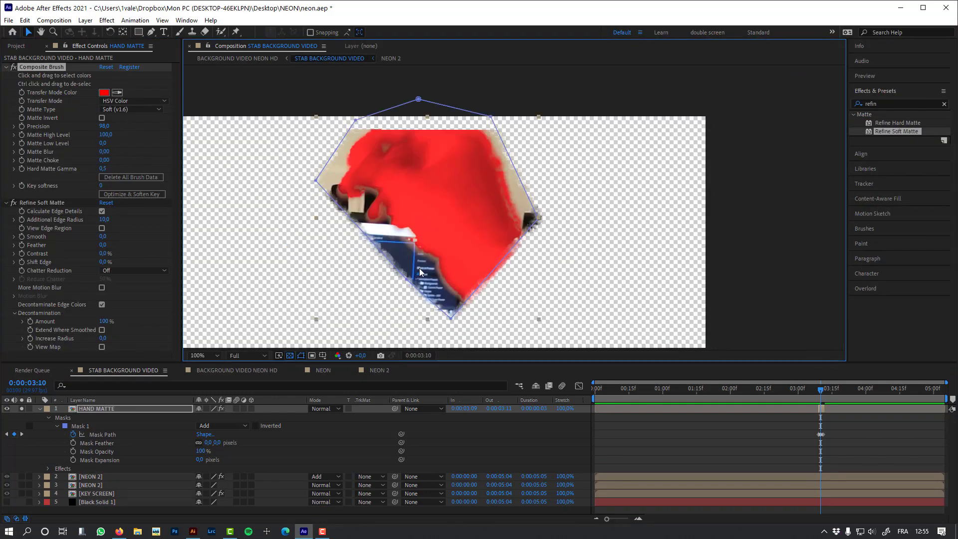
{"action": "left_click", "coordinate": [134, 101]}
{"action": "left_click", "coordinate": [174, 198]}
Step: Take the HAND MATTE layer out of solo and collapse its properties
{"action": "key", "text": "Page_Up"}
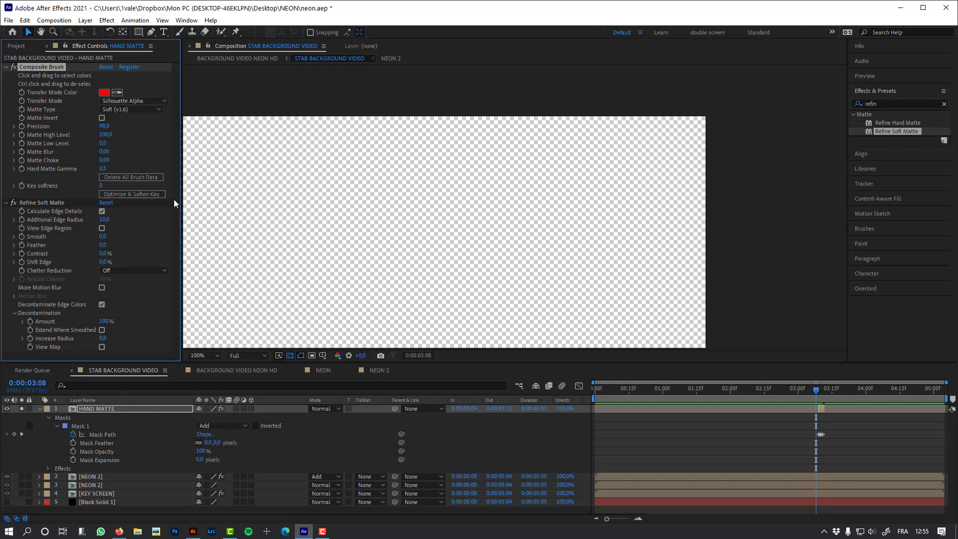
{"action": "left_click", "coordinate": [22, 409]}
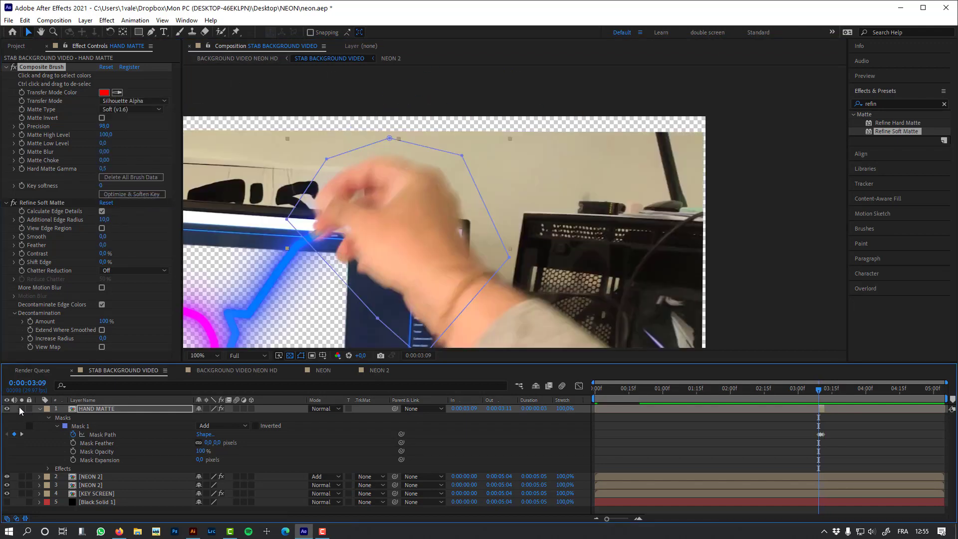
{"action": "left_click", "coordinate": [40, 408]}
Step: Duplicate the KEY SCREEN layer, place the copy directly below HAND MATTE and trim its end to 0:00:03:08
{"action": "left_click", "coordinate": [138, 497]}
{"action": "left_click_drag", "start_coordinate": [110, 418], "coordinate": [110, 413]}
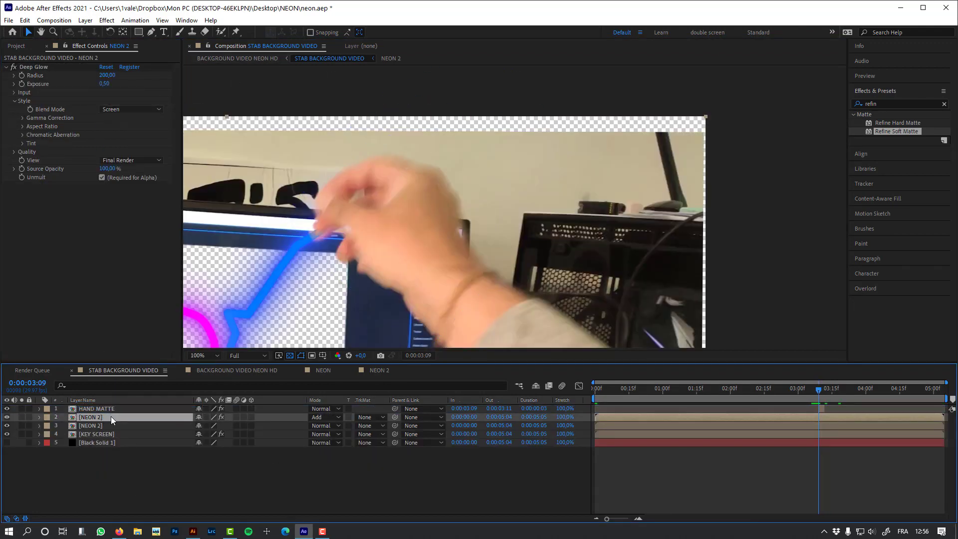
{"action": "left_click", "coordinate": [111, 432]}
{"action": "key", "text": "ctrl+d"}
{"action": "left_click_drag", "start_coordinate": [106, 434], "coordinate": [105, 415]}
{"action": "left_click_drag", "start_coordinate": [943, 418], "coordinate": [835, 422]}
Step: Turn off the transparency grid and go to 0:00:03:08
{"action": "scroll", "coordinate": [405, 237], "scroll_direction": "down", "scroll_amount": 1}
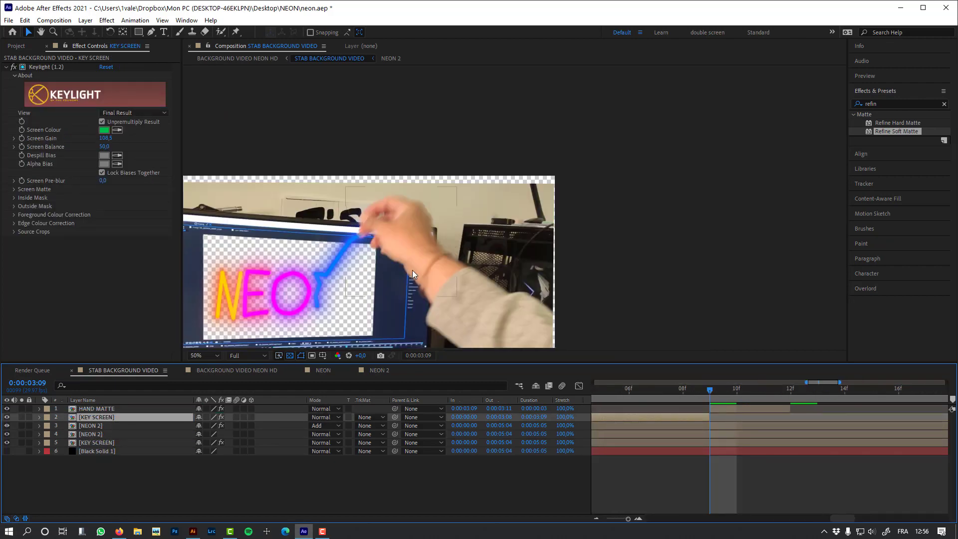
{"action": "left_click_drag", "start_coordinate": [405, 235], "coordinate": [503, 188]}
{"action": "left_click_drag", "start_coordinate": [719, 393], "coordinate": [684, 392]}
{"action": "left_click", "coordinate": [289, 356]}
{"action": "left_click", "coordinate": [658, 485]}
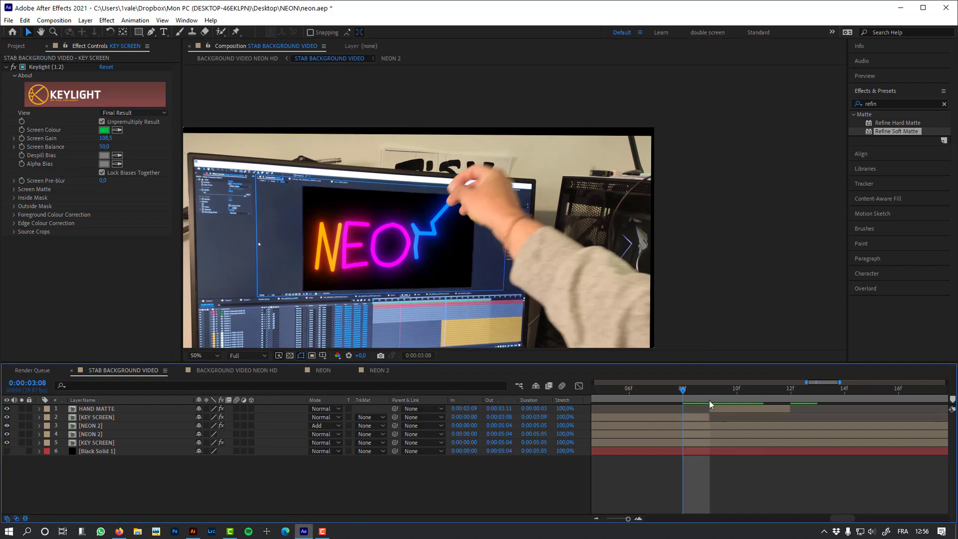
Step: Step through the frames around 0:00:03:08 and play the composition to check the hand in front of the neon
{"action": "key", "text": "Page_Down"}
{"action": "key", "text": "Page_Down"}
{"action": "key", "text": "Page_Up"}
{"action": "key", "text": "Page_Up"}
{"action": "key", "text": "Page_Up"}
{"action": "key", "text": "Page_Up"}
{"action": "key", "text": "Page_Down"}
{"action": "key", "text": "Page_Down"}
{"action": "key", "text": "Page_Down"}
{"action": "key", "text": "Page_Down"}
{"action": "key", "text": "Page_Down"}
{"action": "key", "text": "Page_Down"}
{"action": "key", "text": "space"}
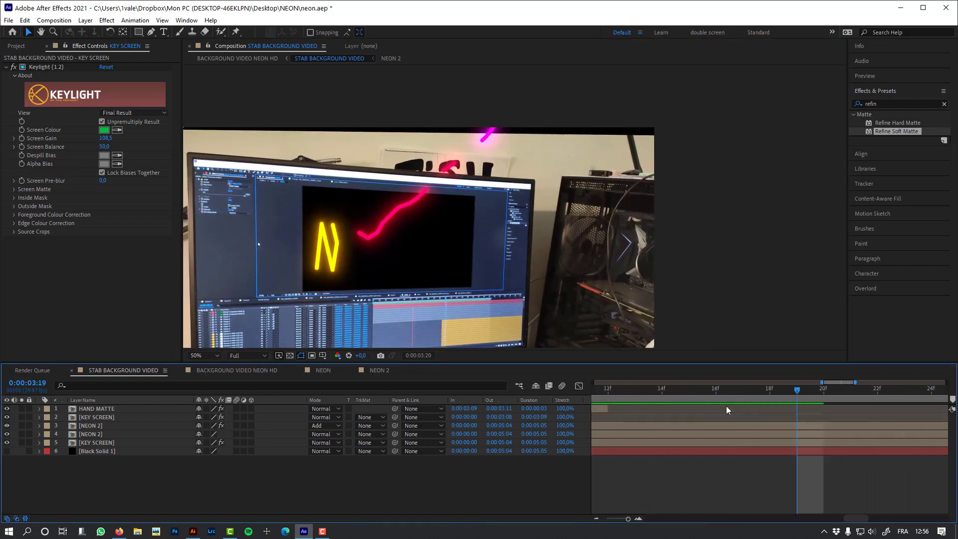
{"action": "left_click", "coordinate": [203, 356]}
{"action": "left_click", "coordinate": [216, 189]}
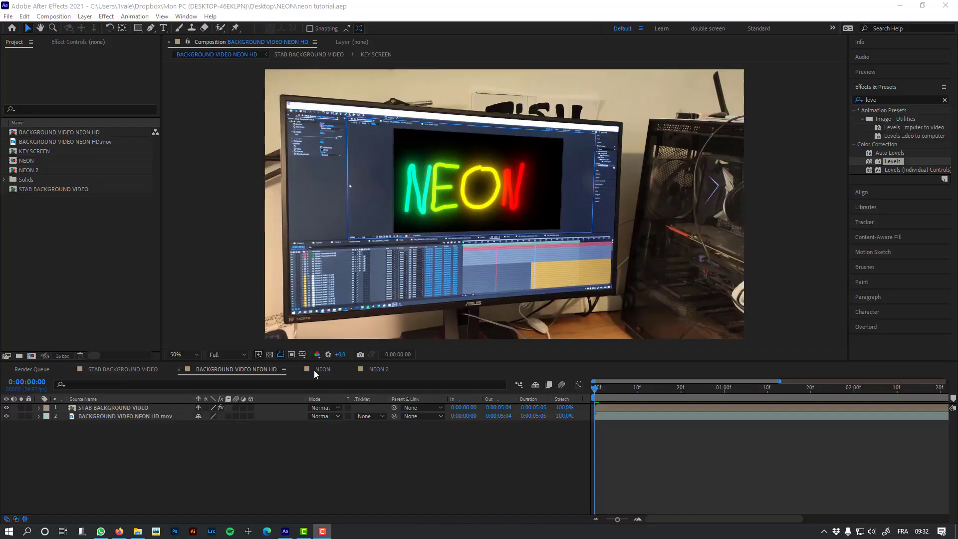
Step: In the NEON 2 composition, set the Hue/Saturation effect's Colorize Saturation to 45 on all the letter chain layers
{"action": "left_click", "coordinate": [379, 369]}
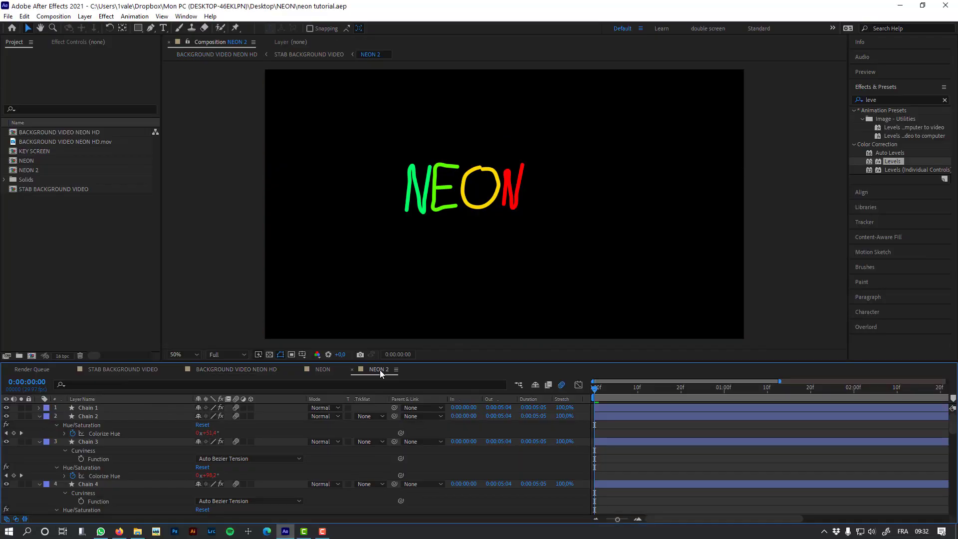
{"action": "left_click", "coordinate": [6, 192]}
{"action": "left_click", "coordinate": [93, 424]}
{"action": "double_click", "coordinate": [57, 425]}
{"action": "left_click", "coordinate": [103, 468]}
{"action": "key", "text": "ctrl+a"}
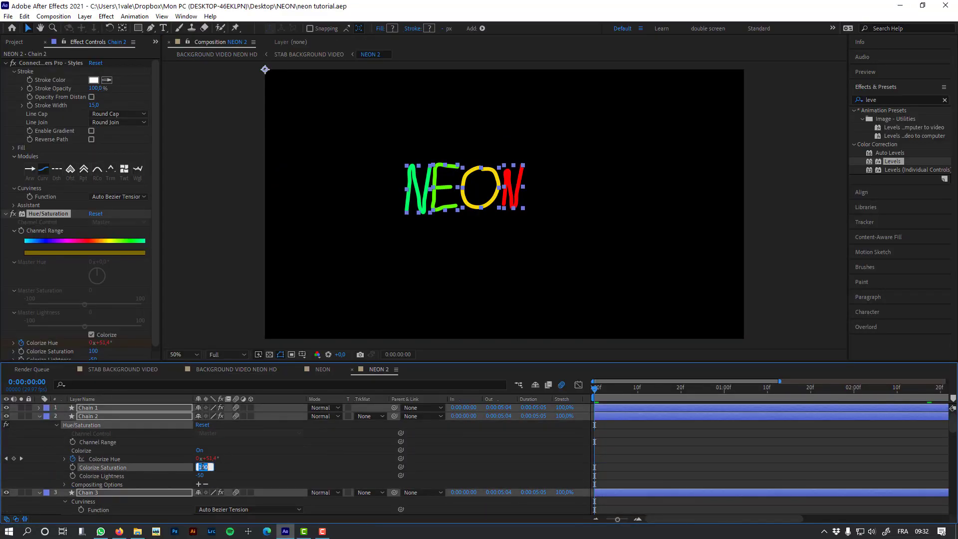
{"action": "left_click", "coordinate": [363, 95]}
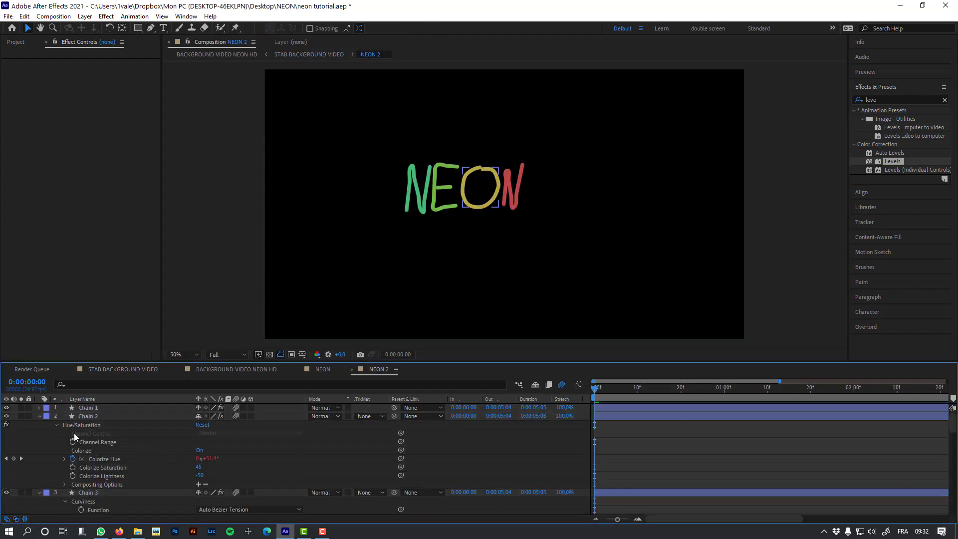
Step: Scrub through the BACKGROUND VIDEO NEON HD composition to examine the softer neon colors, and open STAB BACKGROUND VIDEO
{"action": "scroll", "coordinate": [64, 417], "scroll_direction": "down", "scroll_amount": 5}
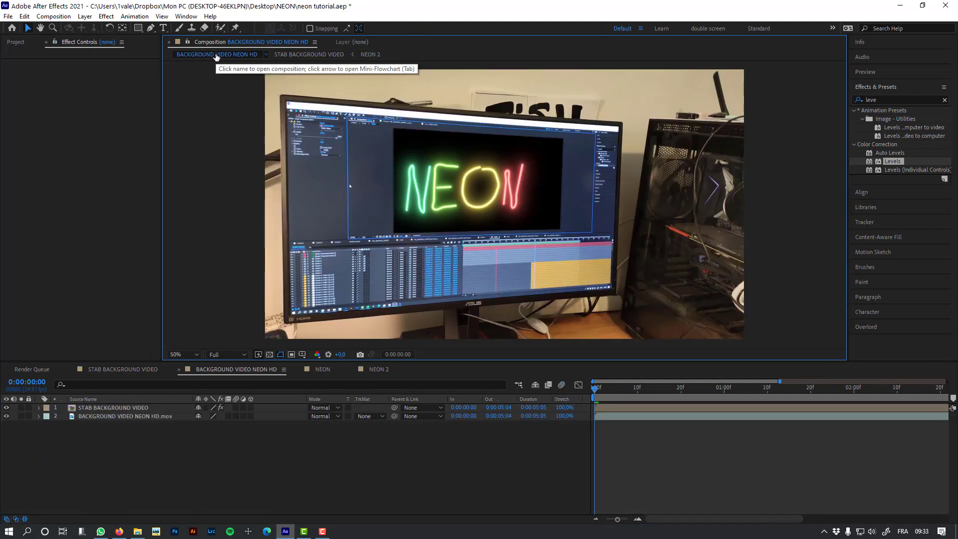
{"action": "left_click_drag", "start_coordinate": [597, 387], "coordinate": [886, 391]}
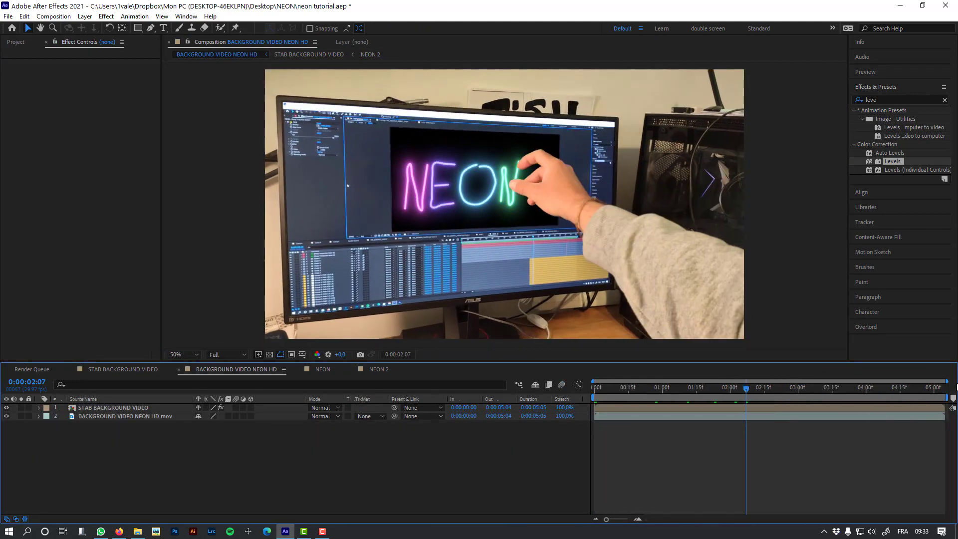
{"action": "left_click_drag", "start_coordinate": [957, 388], "coordinate": [804, 388]}
{"action": "left_click", "coordinate": [314, 56]}
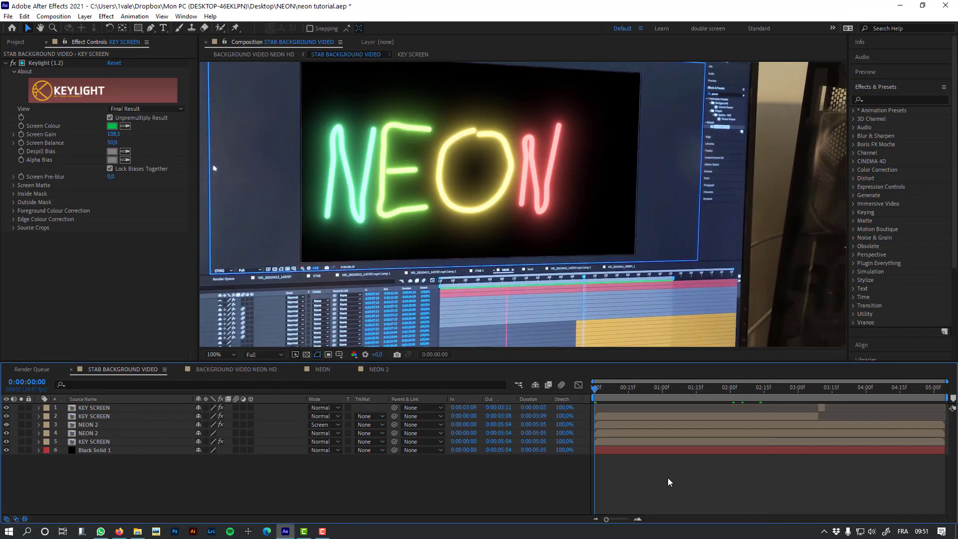
{"action": "left_click", "coordinate": [669, 482]}
{"action": "key", "text": "ctrl+z"}
{"action": "key", "text": "ctrl+z"}
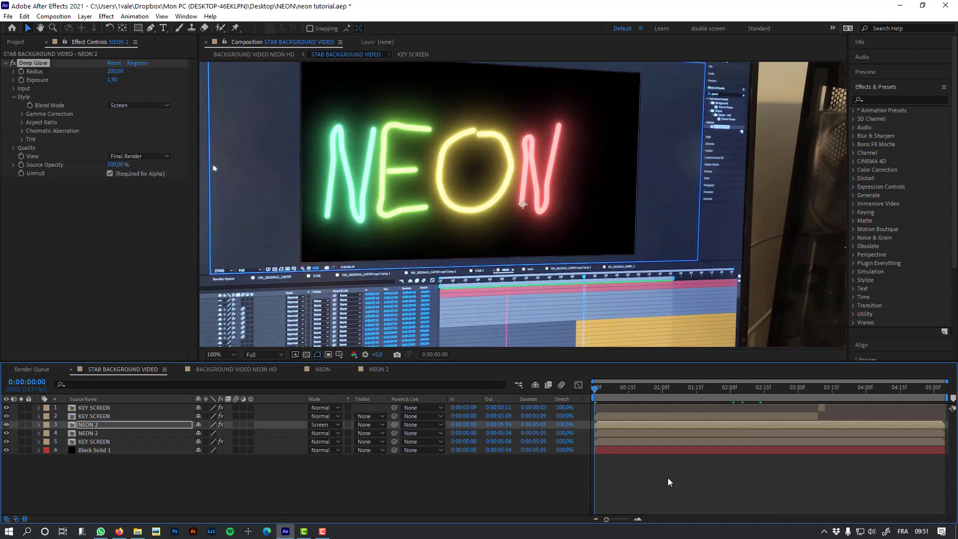
Step: Pre-compose the two uppermost KEY SCREEN layers into a composition named HAND
{"action": "left_click", "coordinate": [669, 482]}
{"action": "left_click", "coordinate": [111, 417], "text": "shift"}
{"action": "left_click", "coordinate": [113, 409]}
{"action": "key", "text": "ctrl+shift+c"}
{"action": "type", "text": "HAND"}
{"action": "key", "text": "Return"}
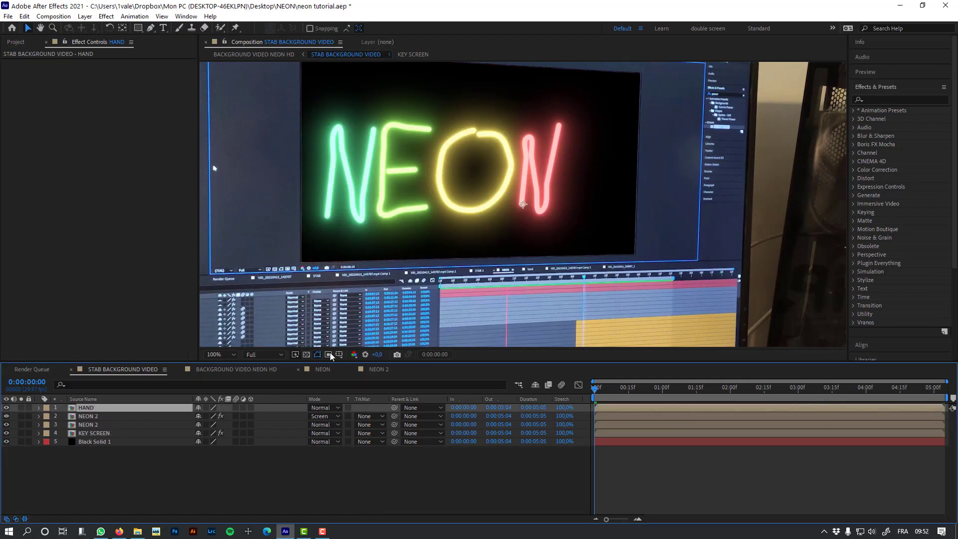
Step: Duplicate the HAND layer and apply the Set Channels effect to the upper copy
{"action": "key", "text": "ctrl+d"}
{"action": "left_click", "coordinate": [903, 100]}
{"action": "type", "text": "set cha"}
{"action": "double_click", "coordinate": [901, 119]}
Step: Set Source Layers 1, 2 and 3 of the Set Channels effect to the 3. NEON 2 layer
{"action": "left_click", "coordinate": [126, 72]}
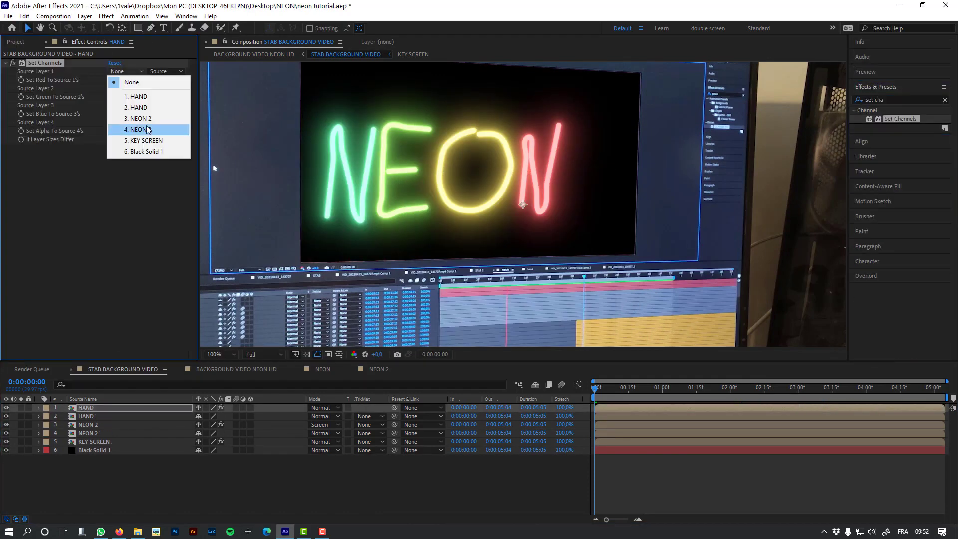
{"action": "left_click", "coordinate": [138, 118]}
{"action": "left_click", "coordinate": [127, 88]}
{"action": "left_click", "coordinate": [135, 135]}
{"action": "left_click", "coordinate": [129, 105]}
{"action": "left_click", "coordinate": [146, 152]}
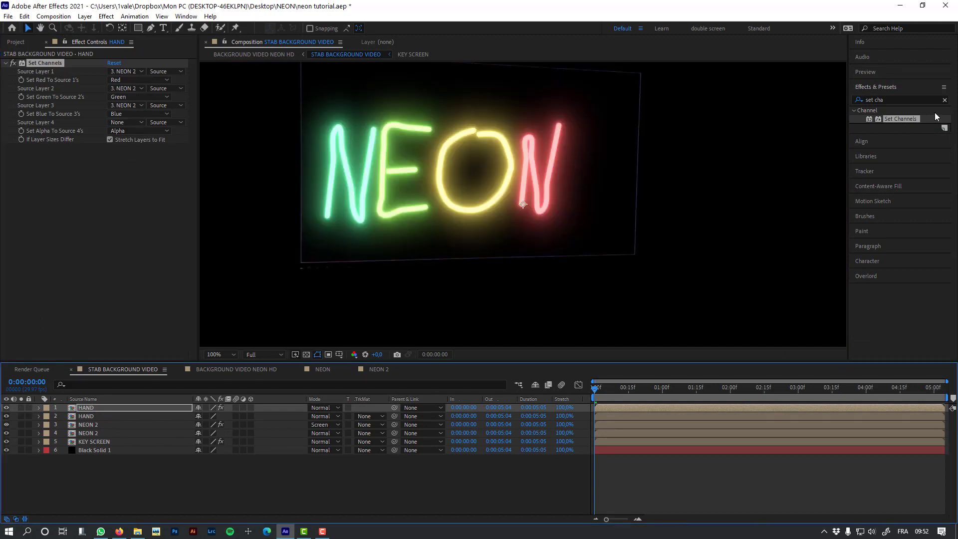
Step: Add a Gaussian Blur effect to the upper HAND layer with Blurriness 17.1
{"action": "left_click", "coordinate": [902, 100]}
{"action": "type", "text": "gaussi"}
{"action": "double_click", "coordinate": [901, 119]}
{"action": "left_click_drag", "start_coordinate": [112, 157], "coordinate": [289, 156]}
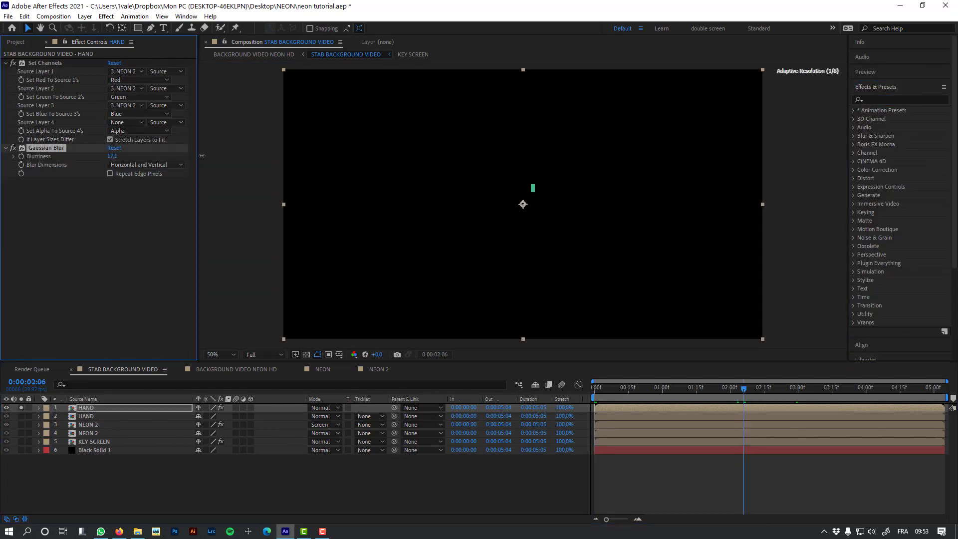
Step: Add an Invert effect to the upper HAND layer
{"action": "left_click", "coordinate": [894, 101]}
{"action": "type", "text": "invert"}
{"action": "double_click", "coordinate": [892, 144]}
Step: Add a CC Composite effect to the upper HAND layer and set Composite Original to Stencil Alpha
{"action": "left_click", "coordinate": [895, 100]}
{"action": "type", "text": "cc comp"}
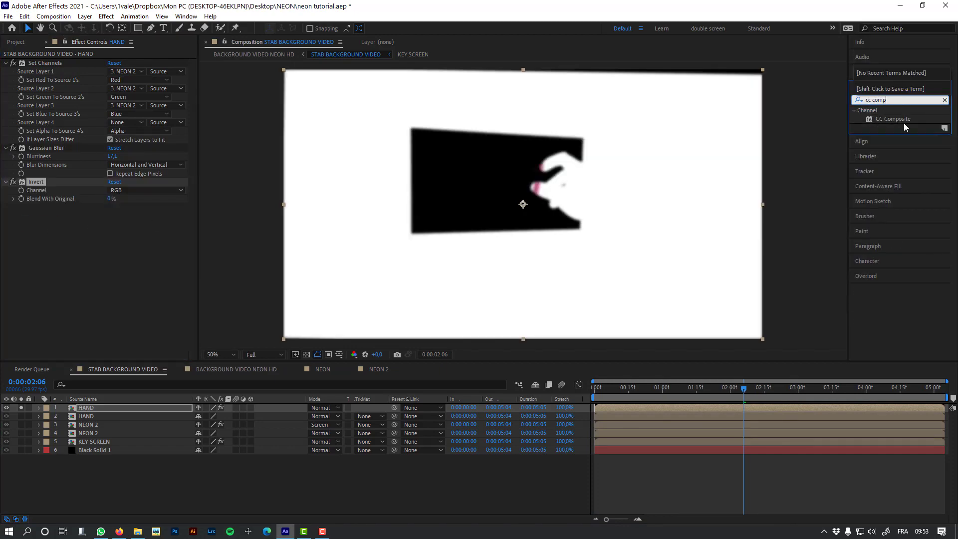
{"action": "double_click", "coordinate": [901, 120]}
{"action": "left_click", "coordinate": [134, 224]}
{"action": "left_click", "coordinate": [185, 459]}
{"action": "left_click", "coordinate": [69, 256]}
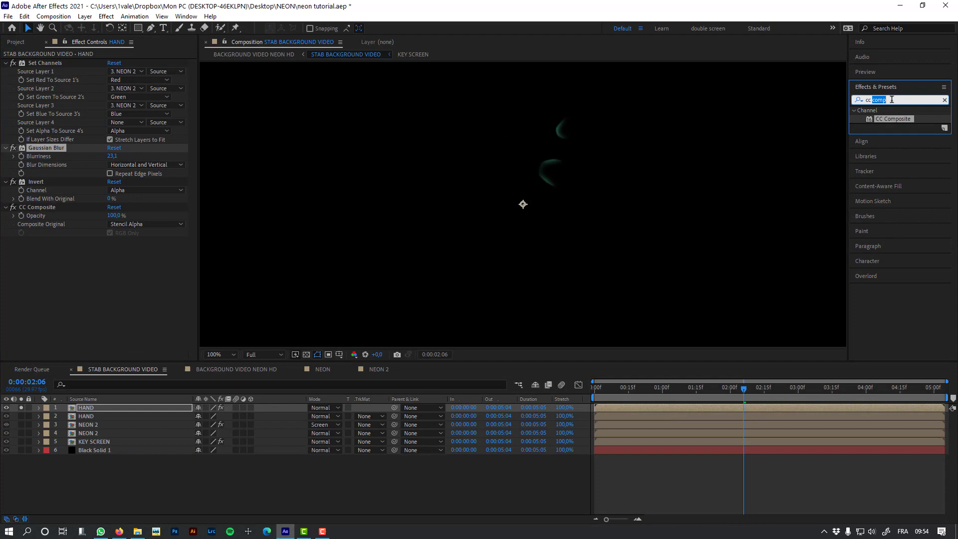
Step: Add a Levels effect after CC Composite on the upper HAND layer
{"action": "triple_click", "coordinate": [892, 100]}
{"action": "type", "text": "level"}
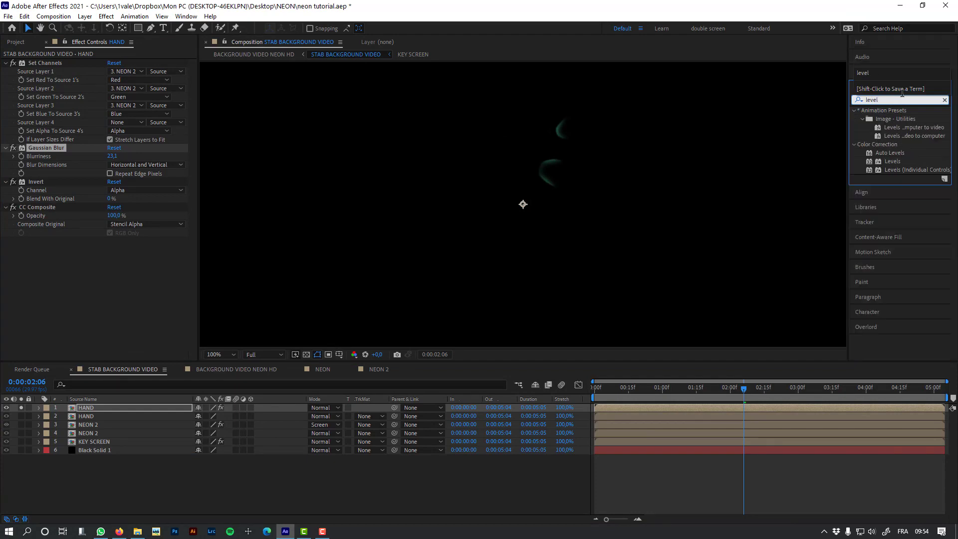
{"action": "left_click_drag", "start_coordinate": [893, 161], "coordinate": [124, 271]}
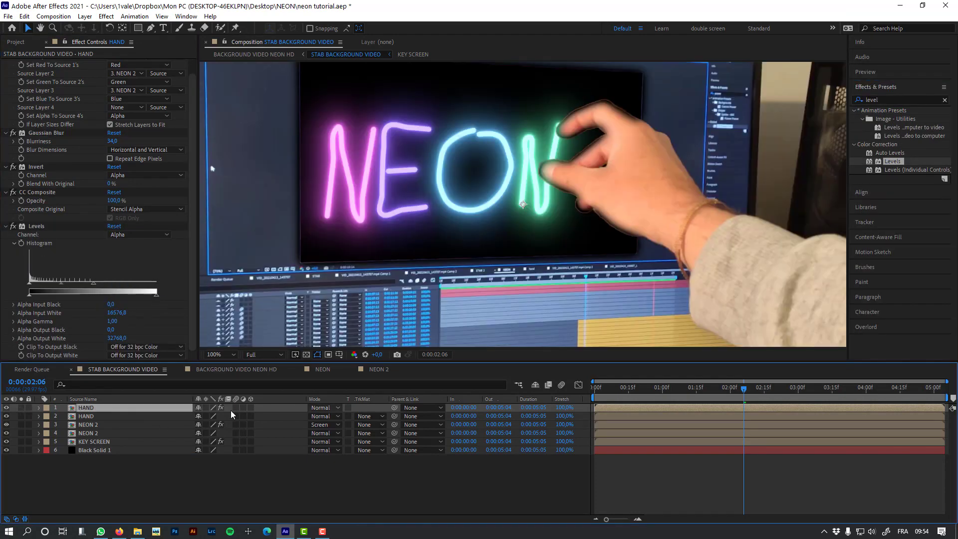